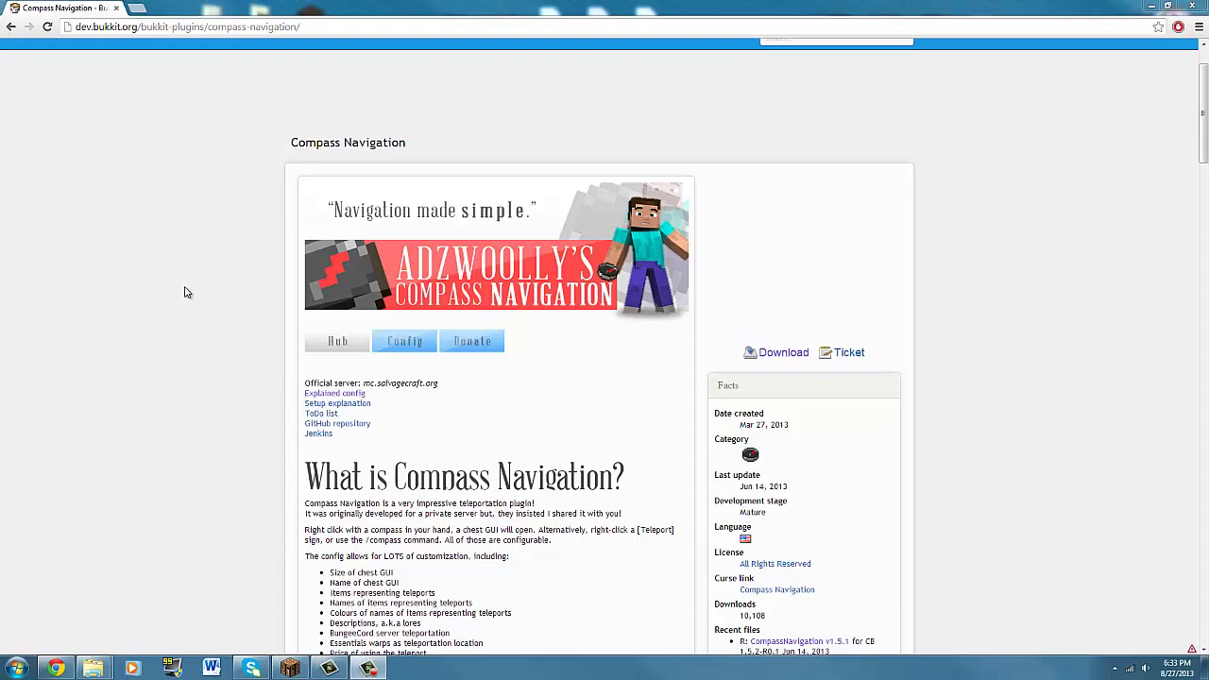
# Examine the Compass Navigation plugin page, including its feature list, in-game pictures and setup links
pyautogui.scroll(-9, 120, 283)
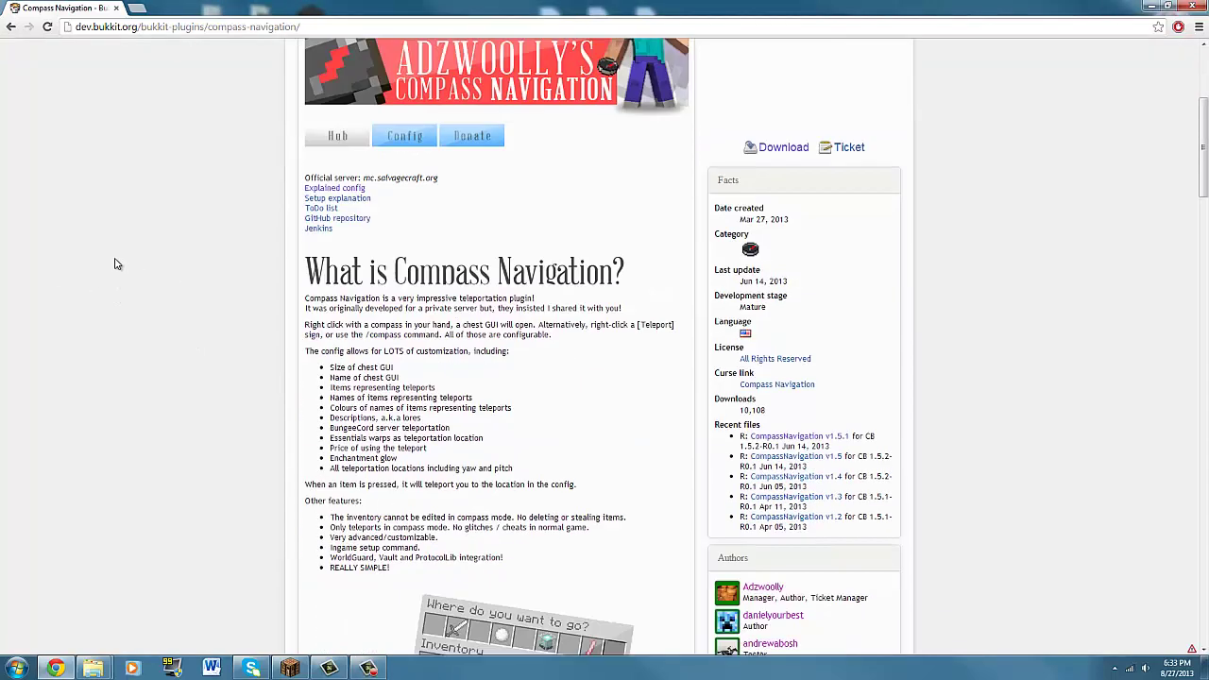
pyautogui.scroll(10, 109, 351)
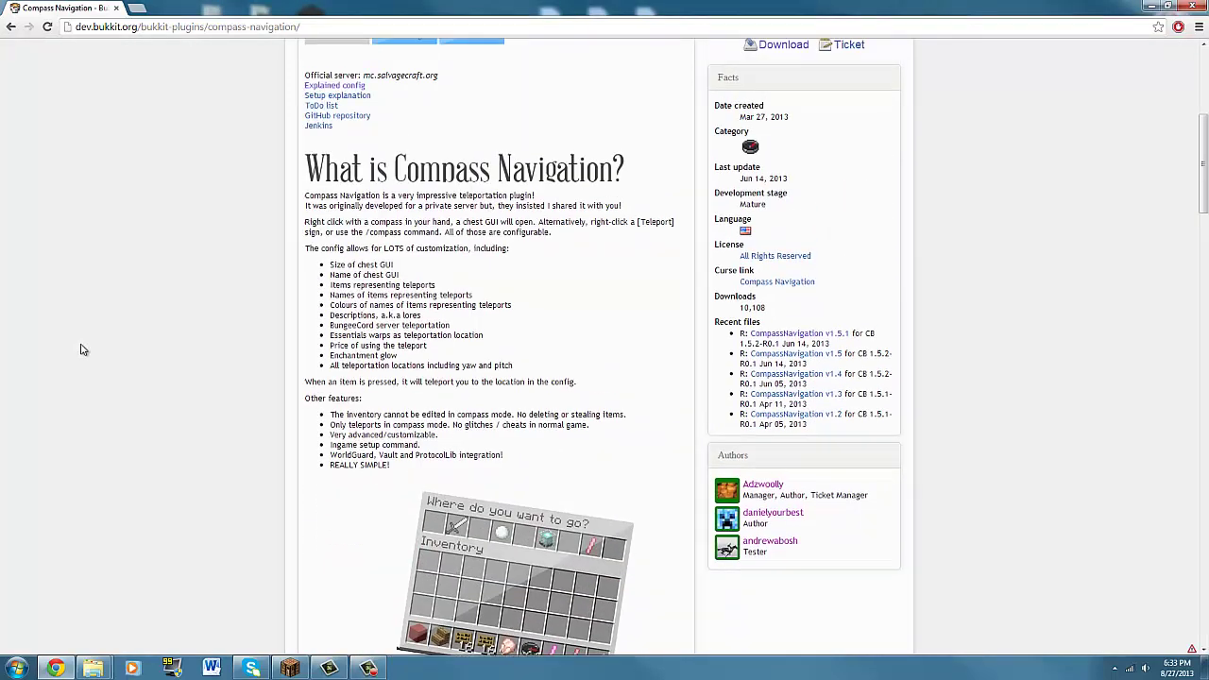
pyautogui.scroll(-3, 111, 368)
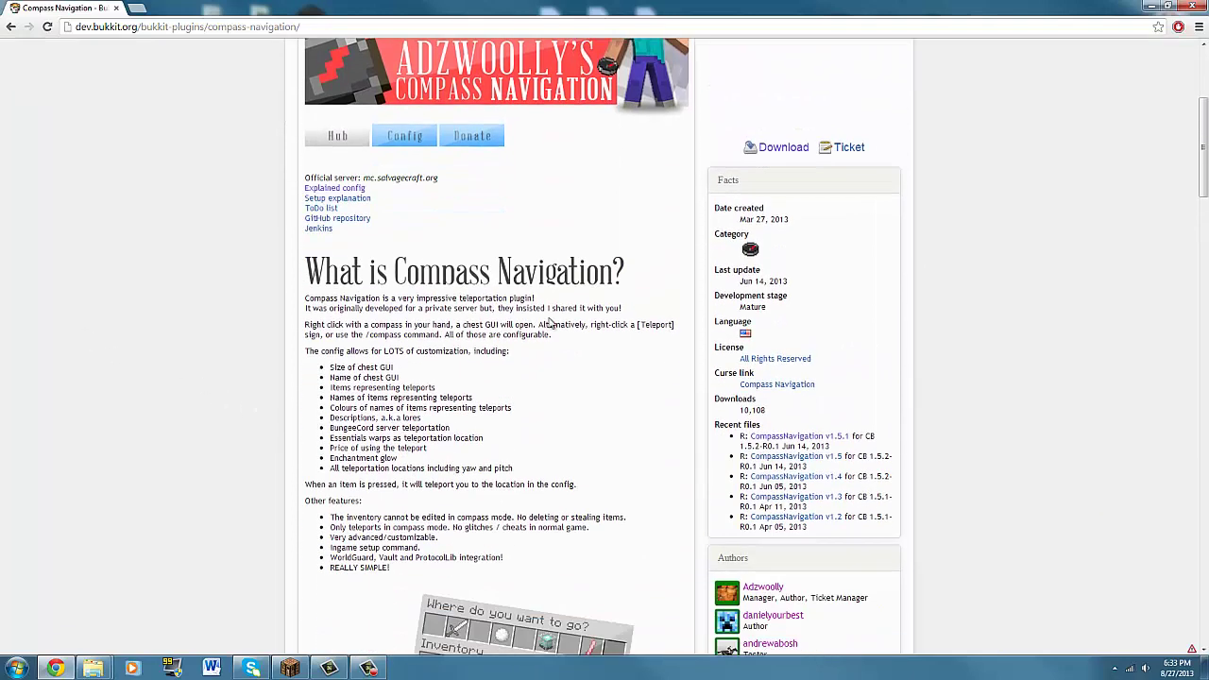
pyautogui.scroll(3, 498, 324)
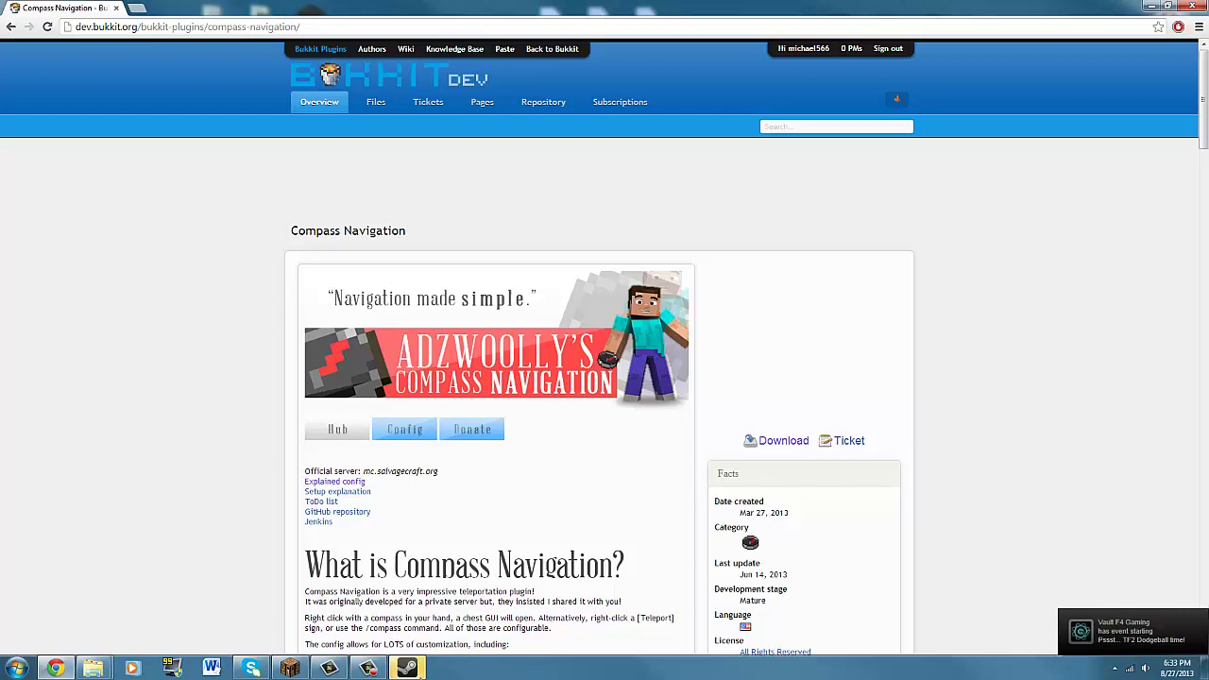
pyautogui.click(408, 668)
pyautogui.click(633, 360)
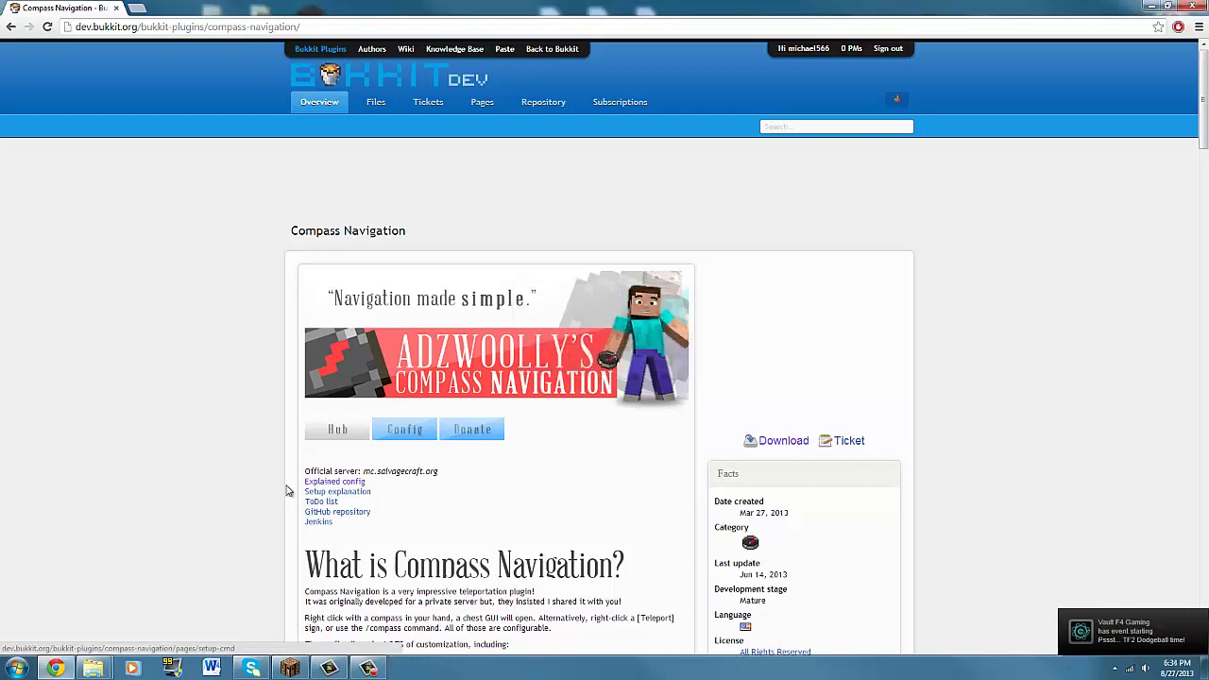
pyautogui.scroll(-7, 302, 467)
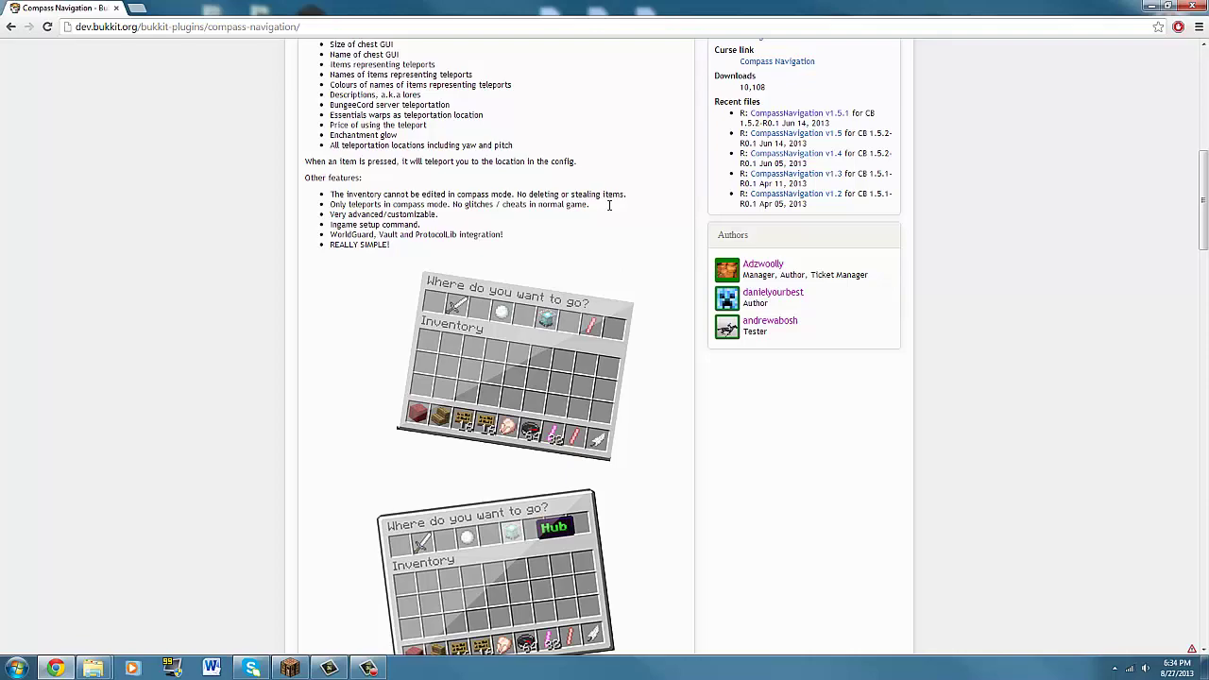
pyautogui.scroll(-1, 507, 327)
pyautogui.scroll(1, 567, 220)
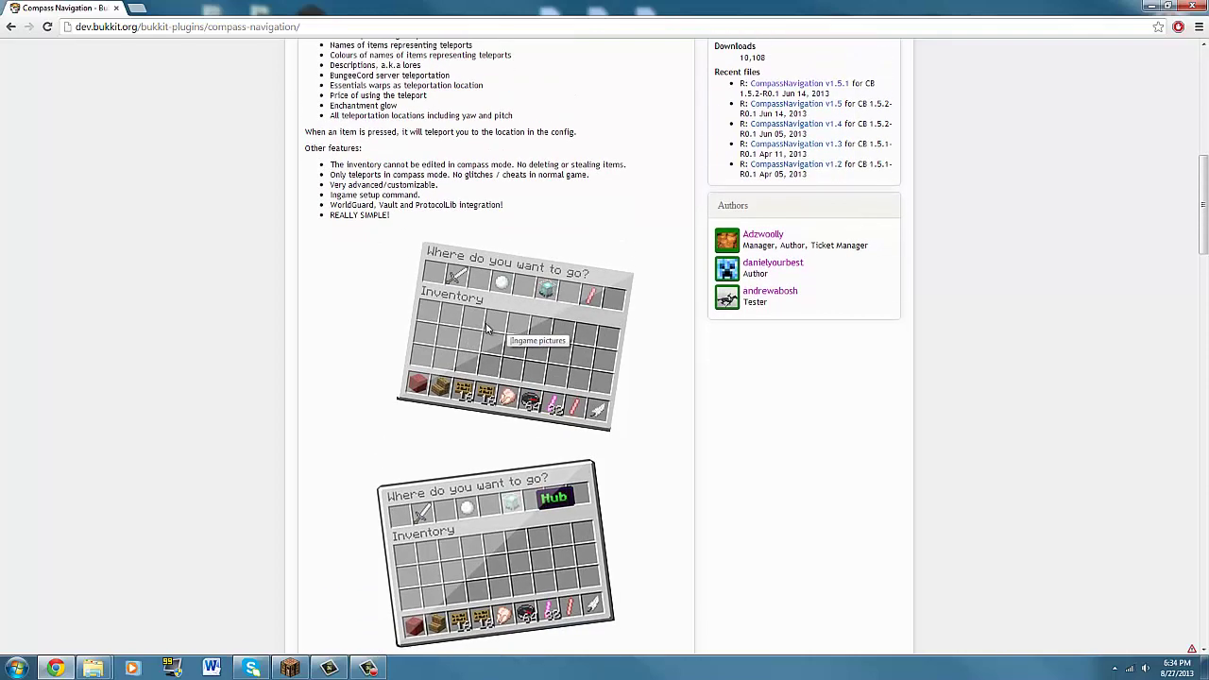
pyautogui.scroll(-6, 567, 220)
pyautogui.scroll(12, 294, 303)
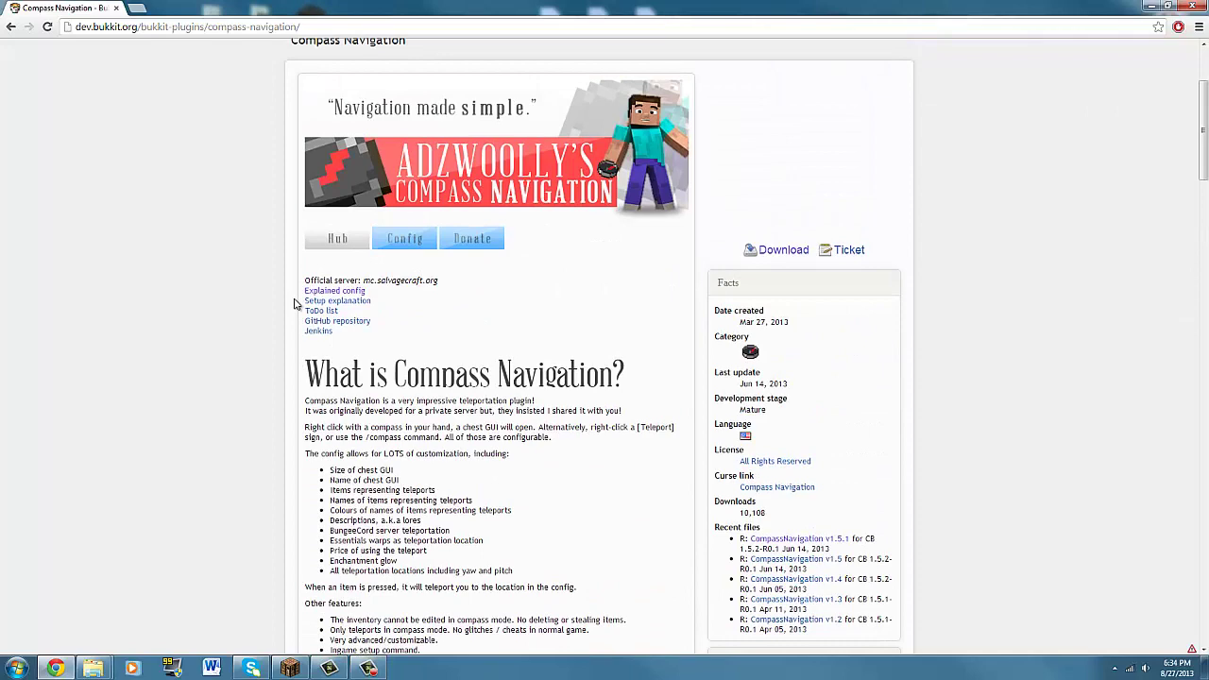
pyautogui.scroll(2, 293, 303)
pyautogui.scroll(-2, 180, 245)
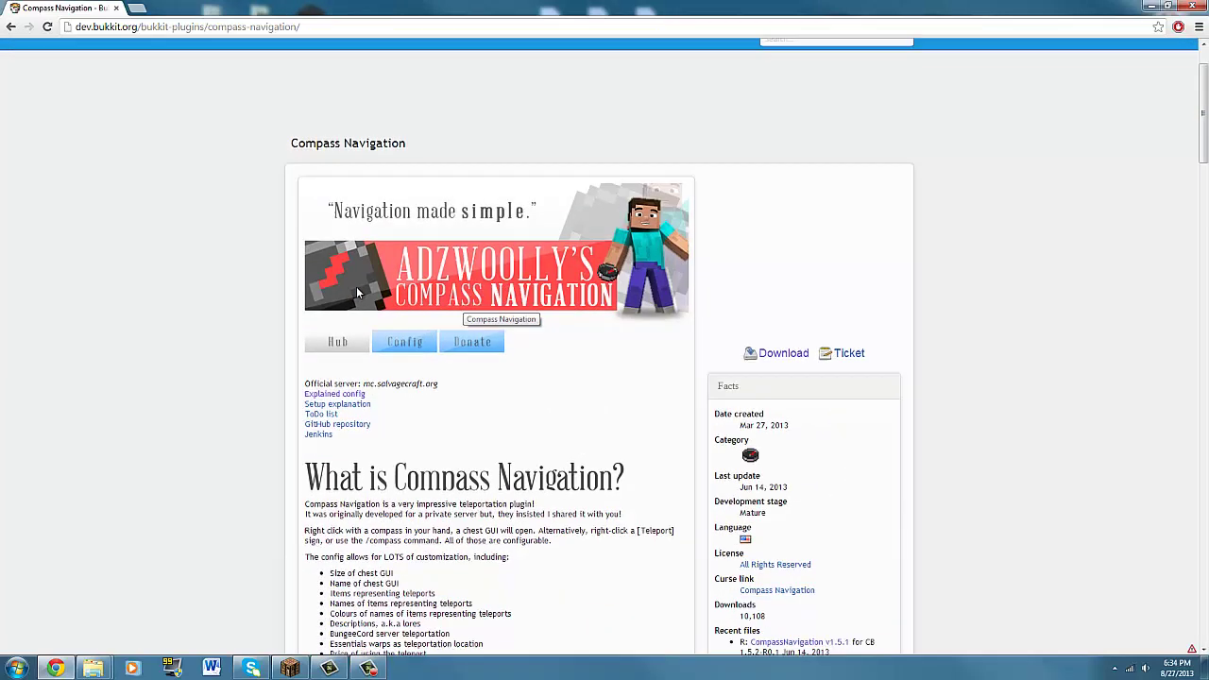
pyautogui.scroll(-1, 180, 246)
pyautogui.scroll(3, 179, 243)
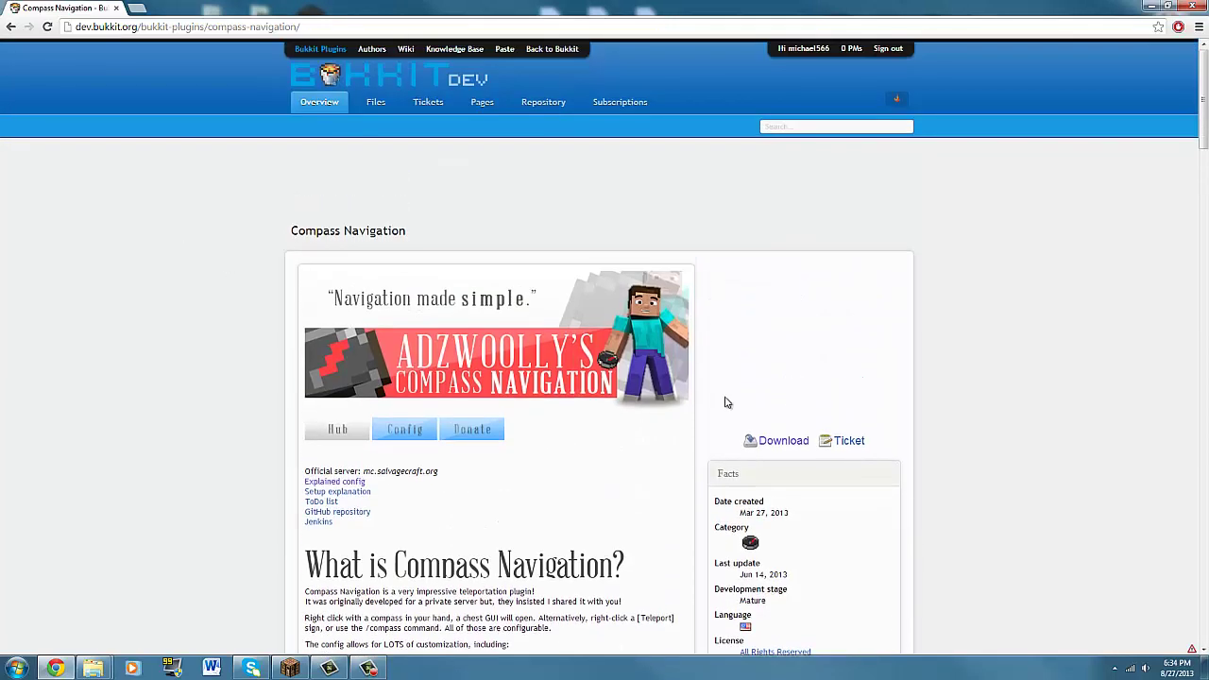
# Download the CompassNavigation v1.5.1 jar from the plugin's page and keep the file
pyautogui.click(762, 442)
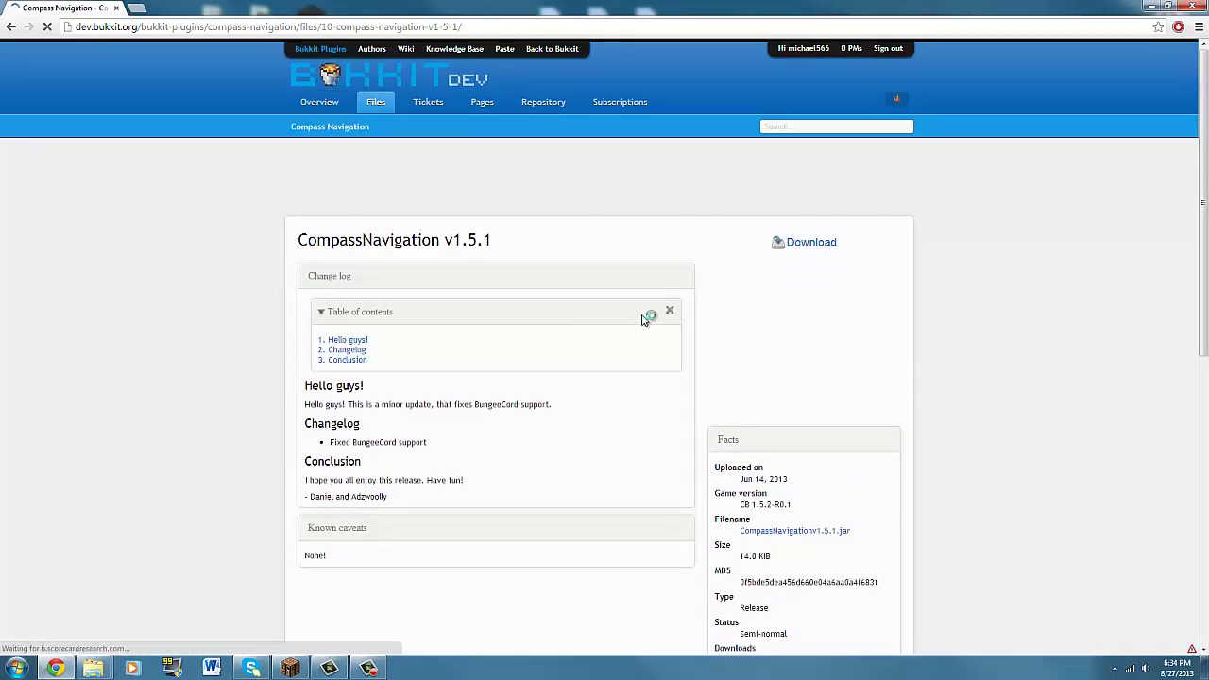
pyautogui.click(812, 243)
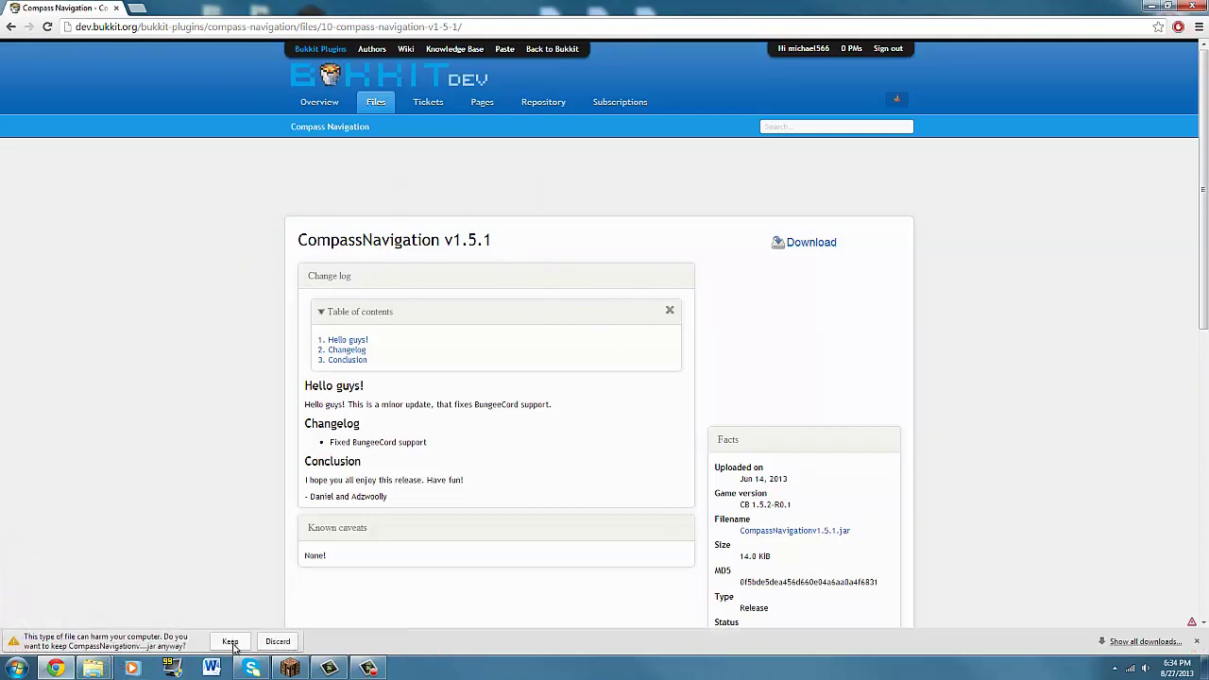
pyautogui.click(230, 641)
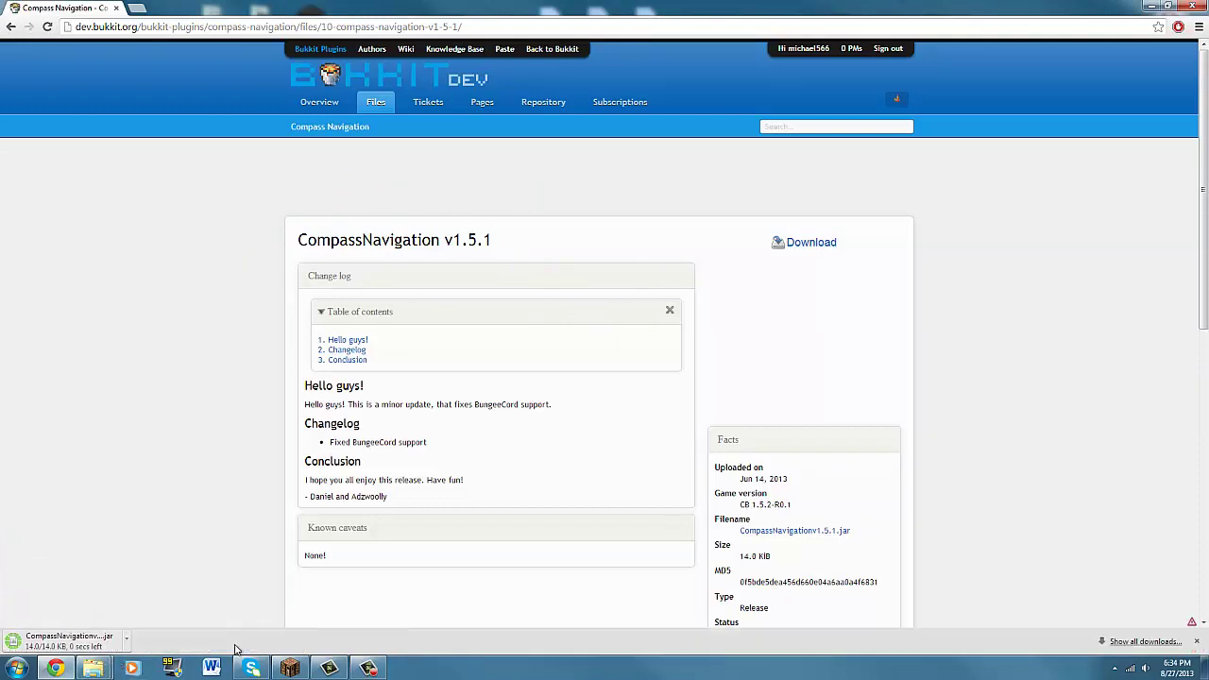
# Shrink the browser window, close the Bukkit server's plugins window and open the plugins folder of Tutorial Server
pyautogui.click(1169, 6)
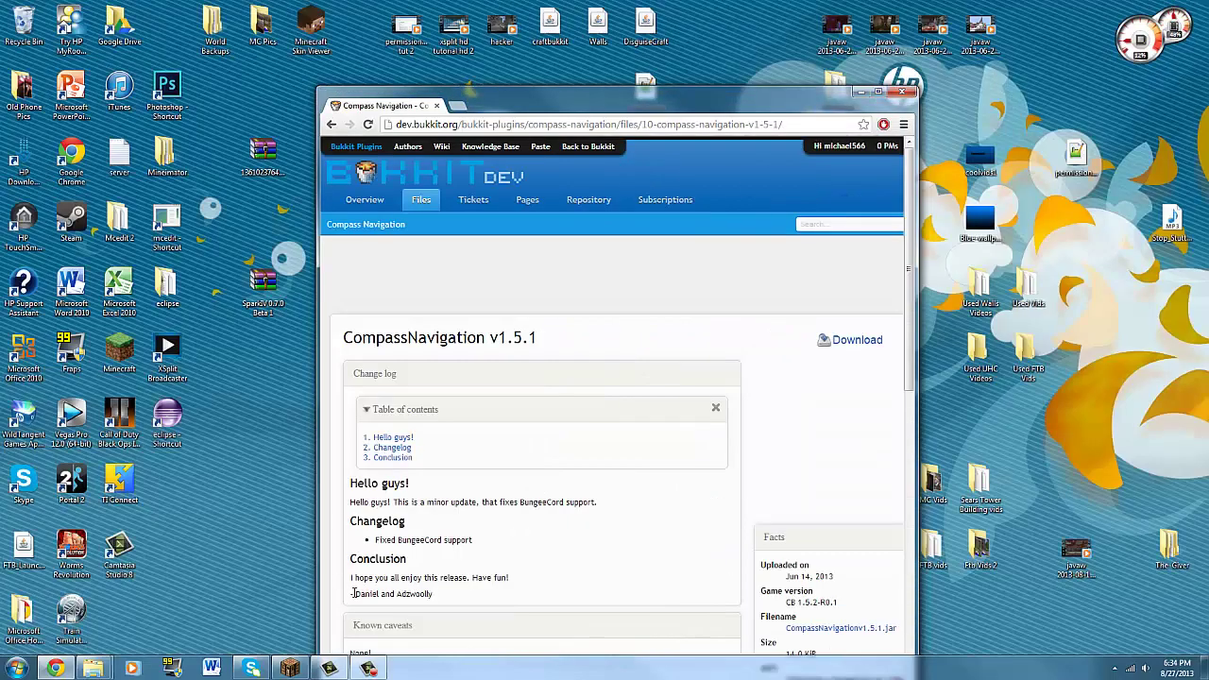
pyautogui.moveTo(94, 667)
pyautogui.moveTo(119, 594)
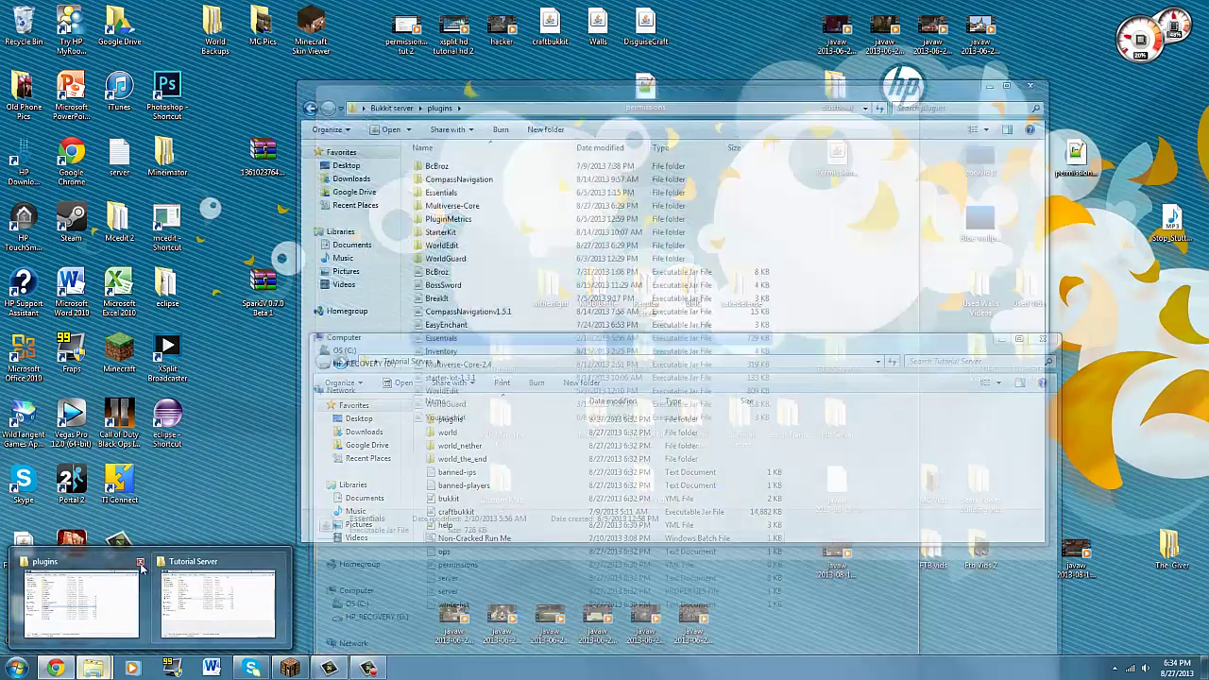
pyautogui.click(140, 561)
pyautogui.click(95, 595)
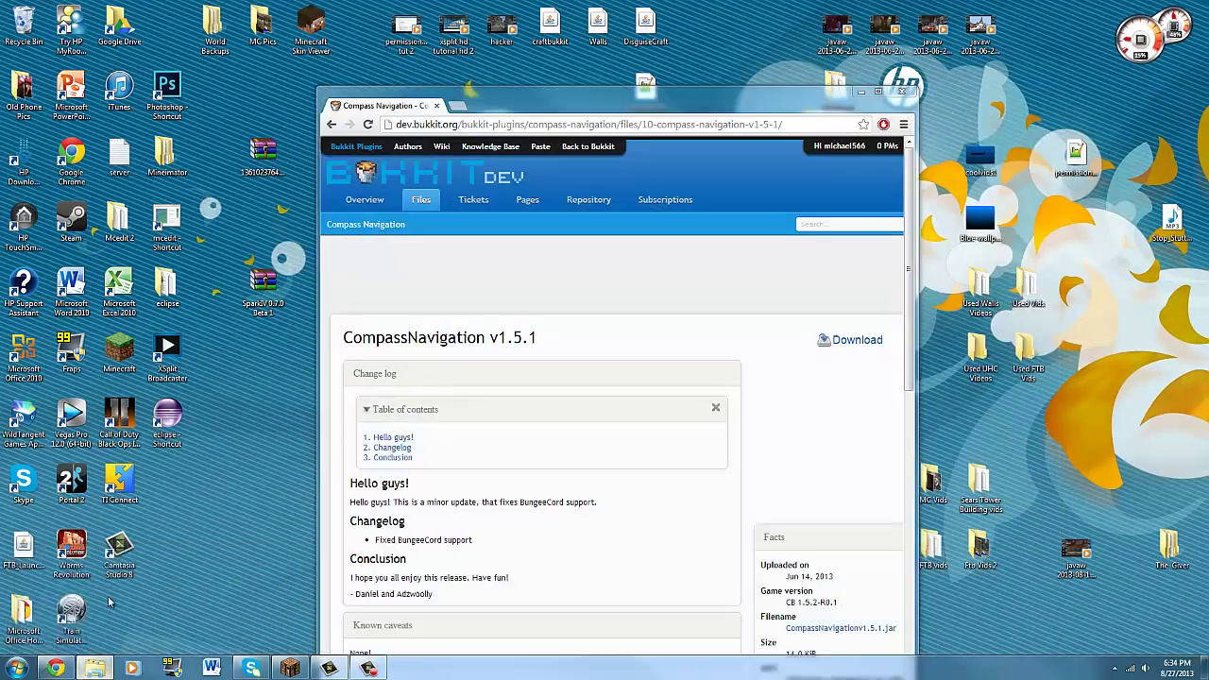
pyautogui.moveTo(561, 336); pyautogui.dragTo(618, 188)
pyautogui.doubleClick(578, 233)
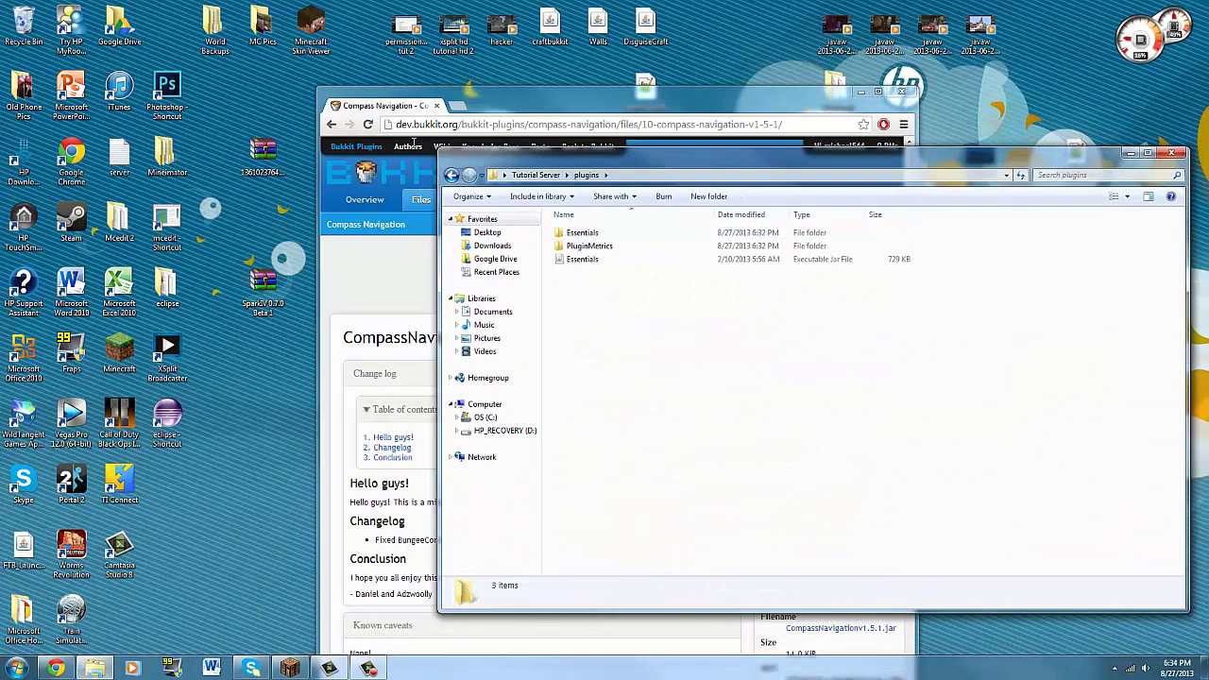
# Place the browser beside the folder window, put the downloaded CompassNavigation jar into the plugins folder and minimise the browser
pyautogui.click(498, 110)
pyautogui.moveTo(498, 109); pyautogui.dragTo(243, 72)
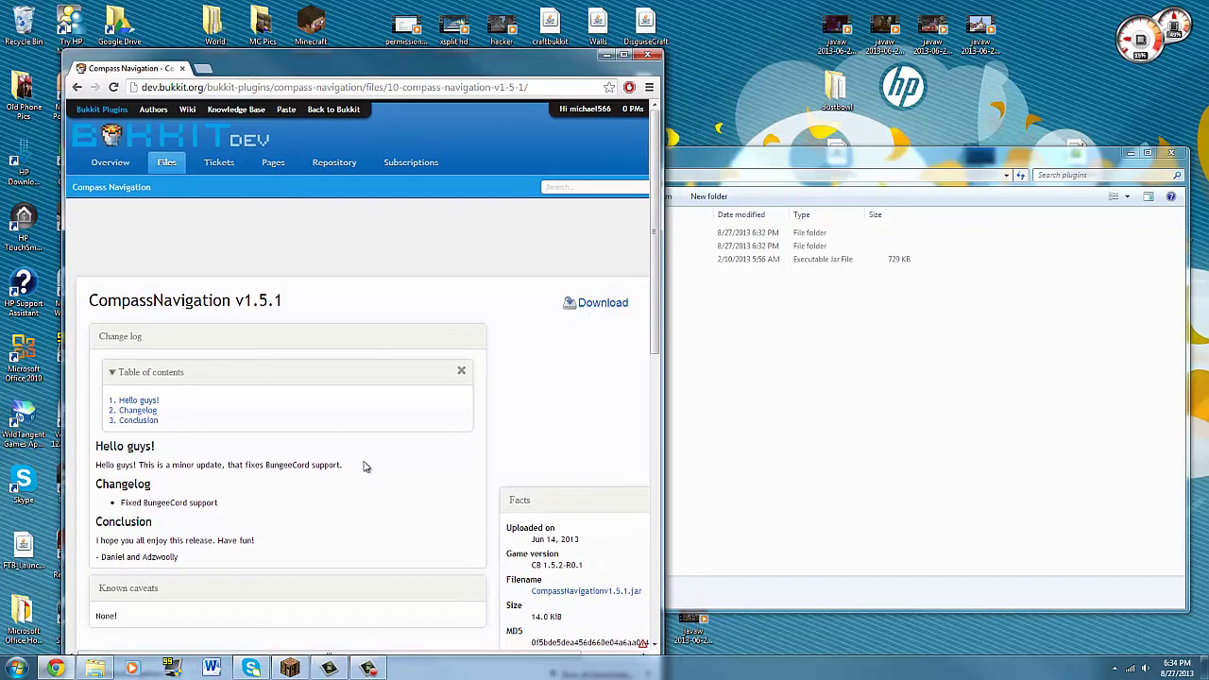
pyautogui.moveTo(462, 69); pyautogui.dragTo(453, 0)
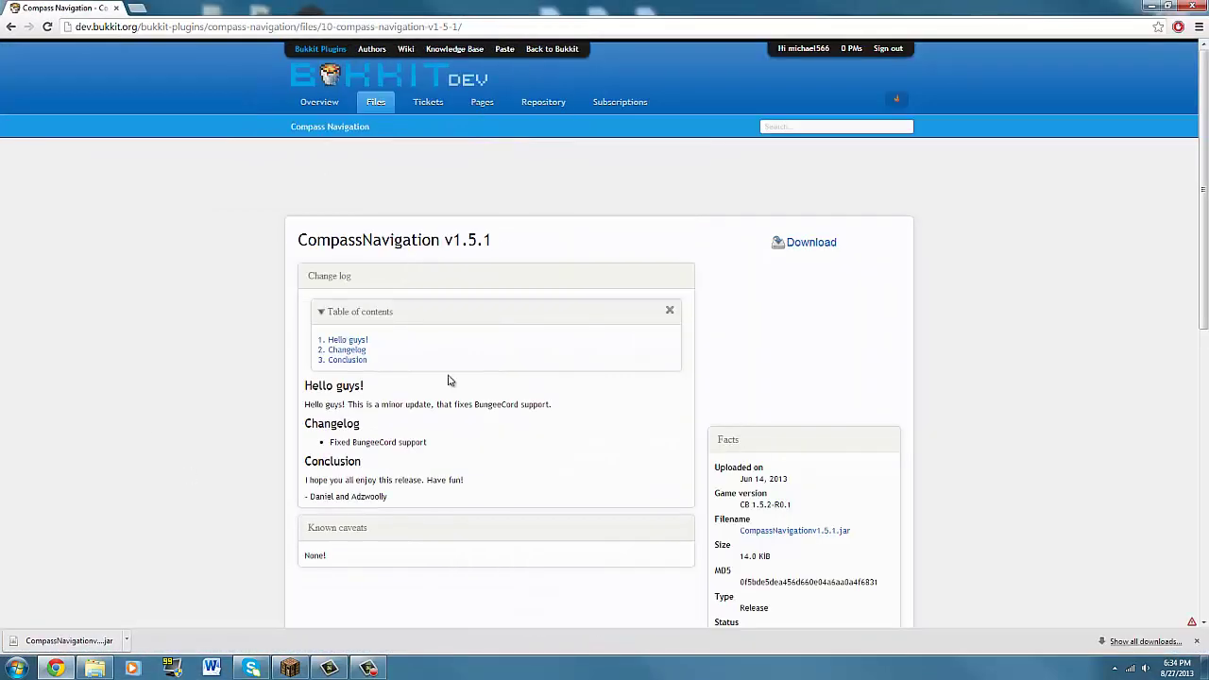
pyautogui.moveTo(1099, 5); pyautogui.dragTo(647, 15)
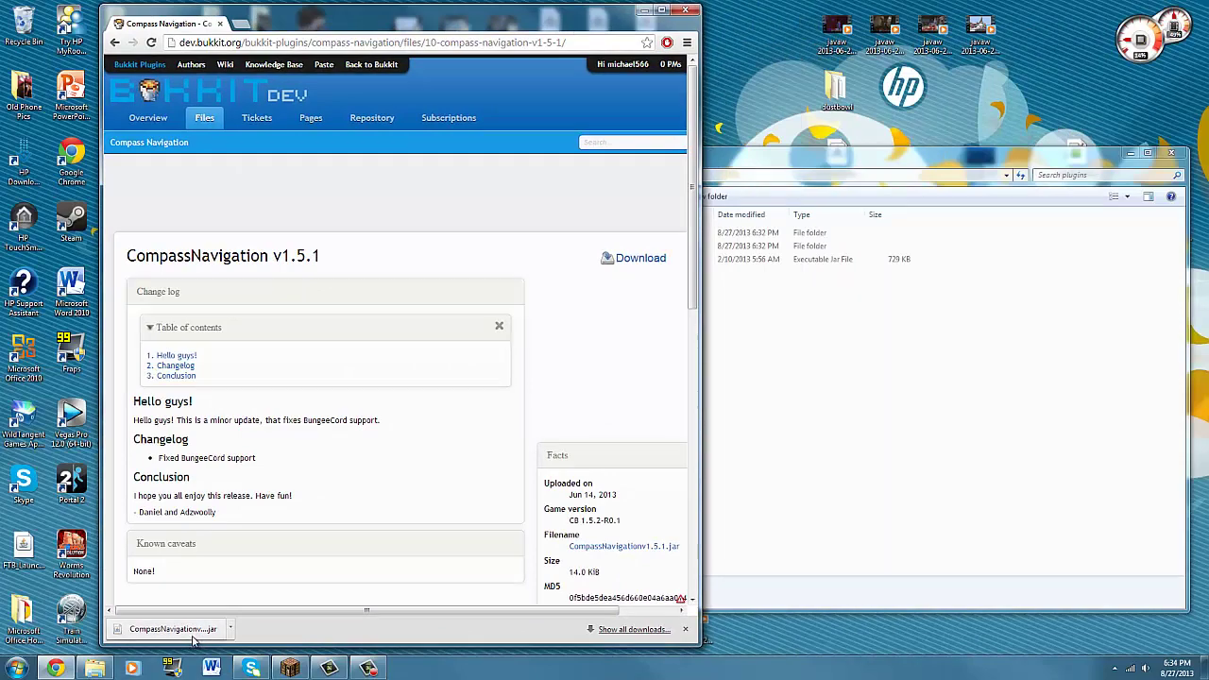
pyautogui.click(879, 466)
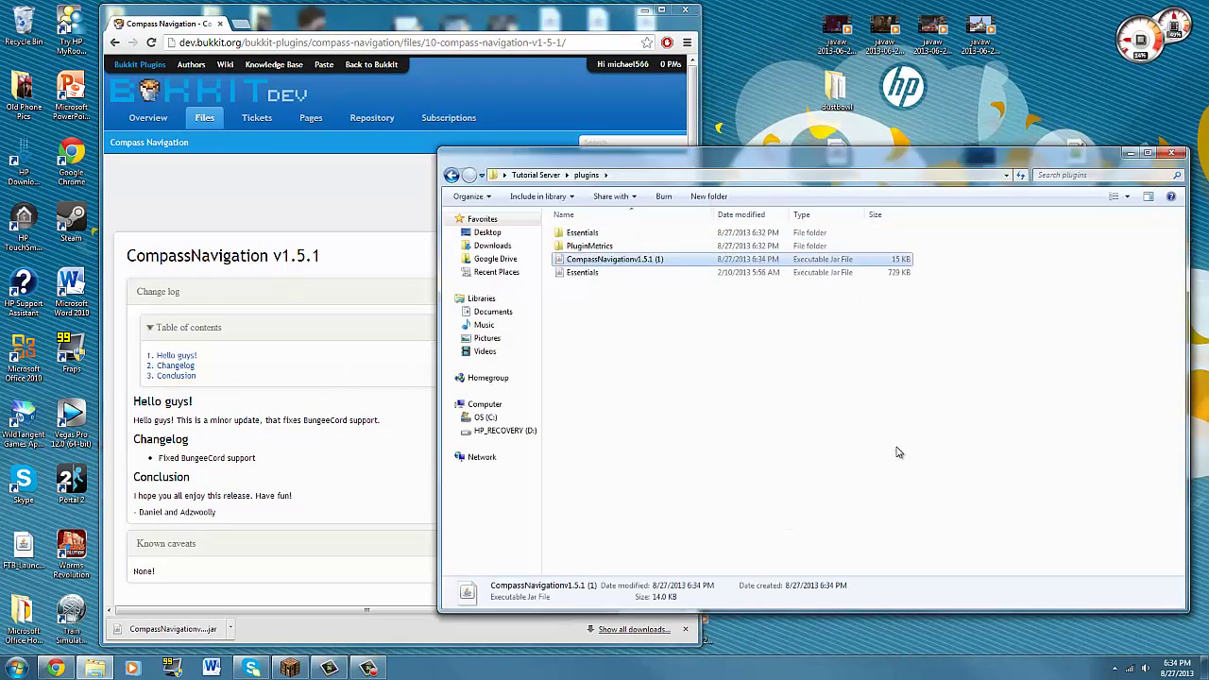
pyautogui.doubleClick(658, 23)
pyautogui.click(1151, 5)
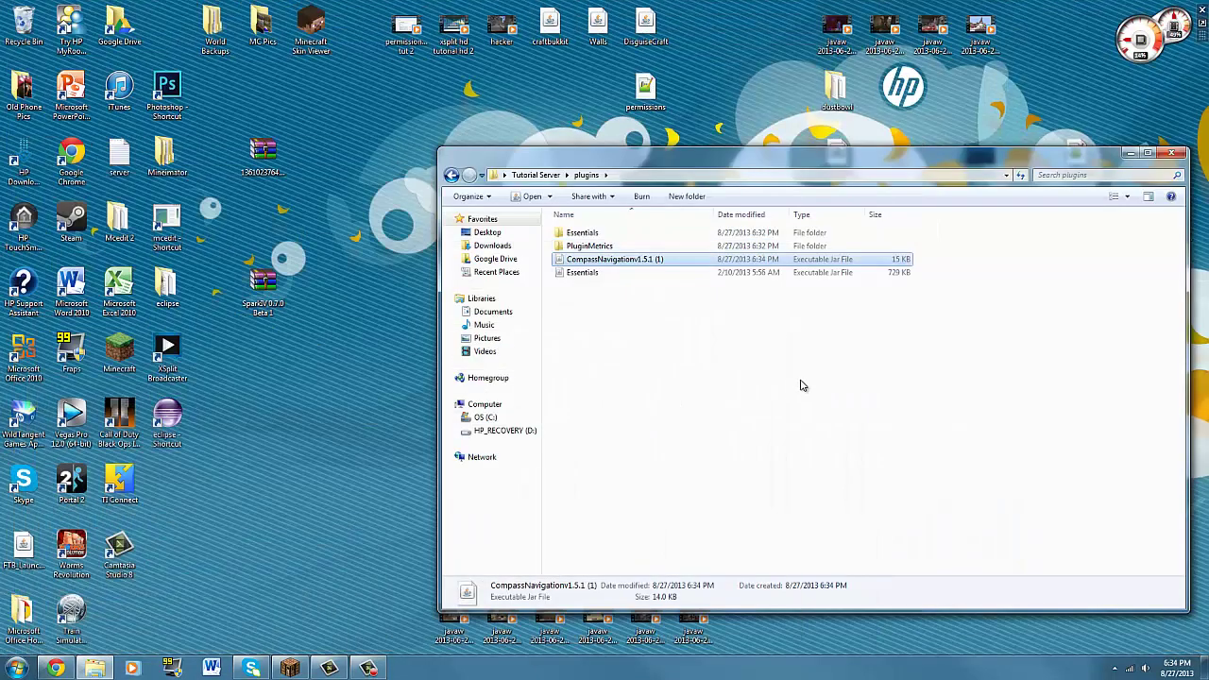
# Start the server with the Non-Cracked Run Me batch file in the Tutorial Server folder and minimise its console
pyautogui.moveTo(689, 160); pyautogui.dragTo(666, 157)
pyautogui.click(426, 166)
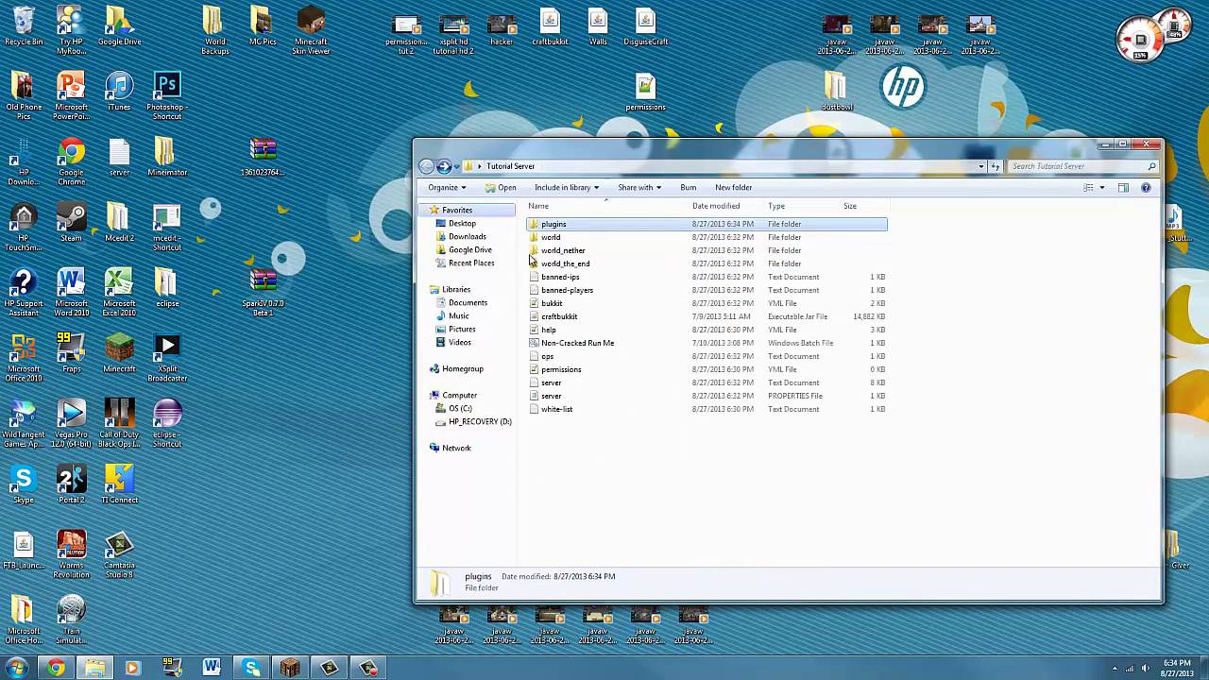
pyautogui.doubleClick(604, 344)
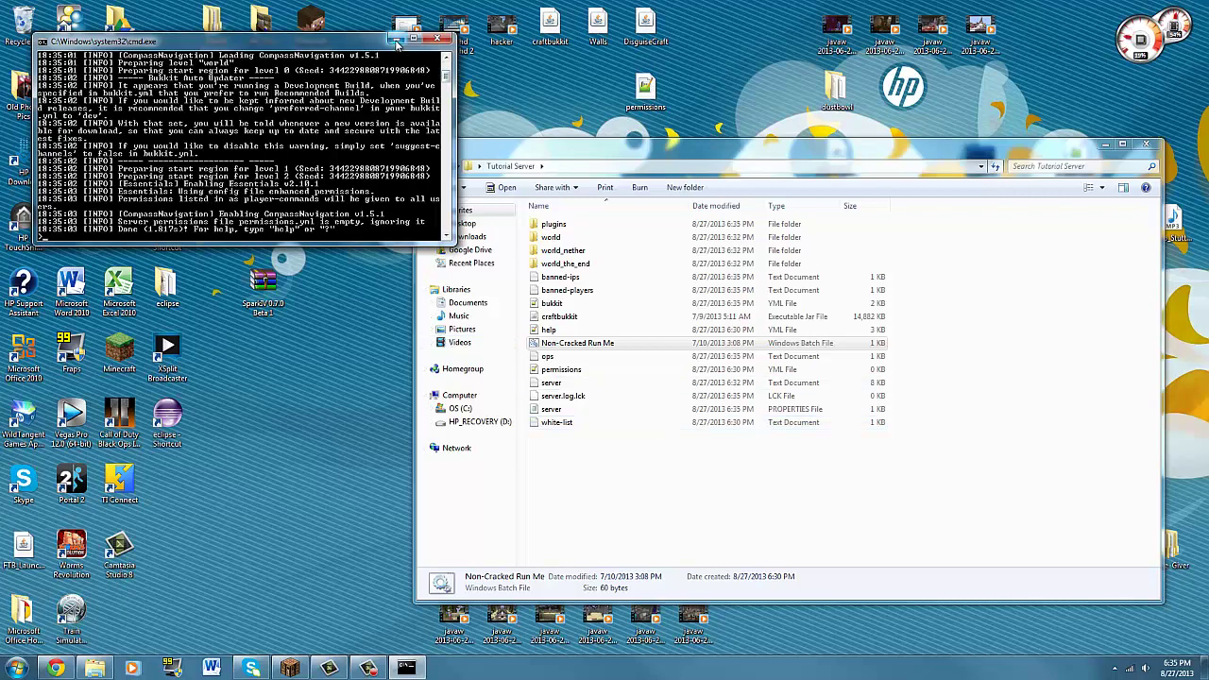
pyautogui.click(398, 40)
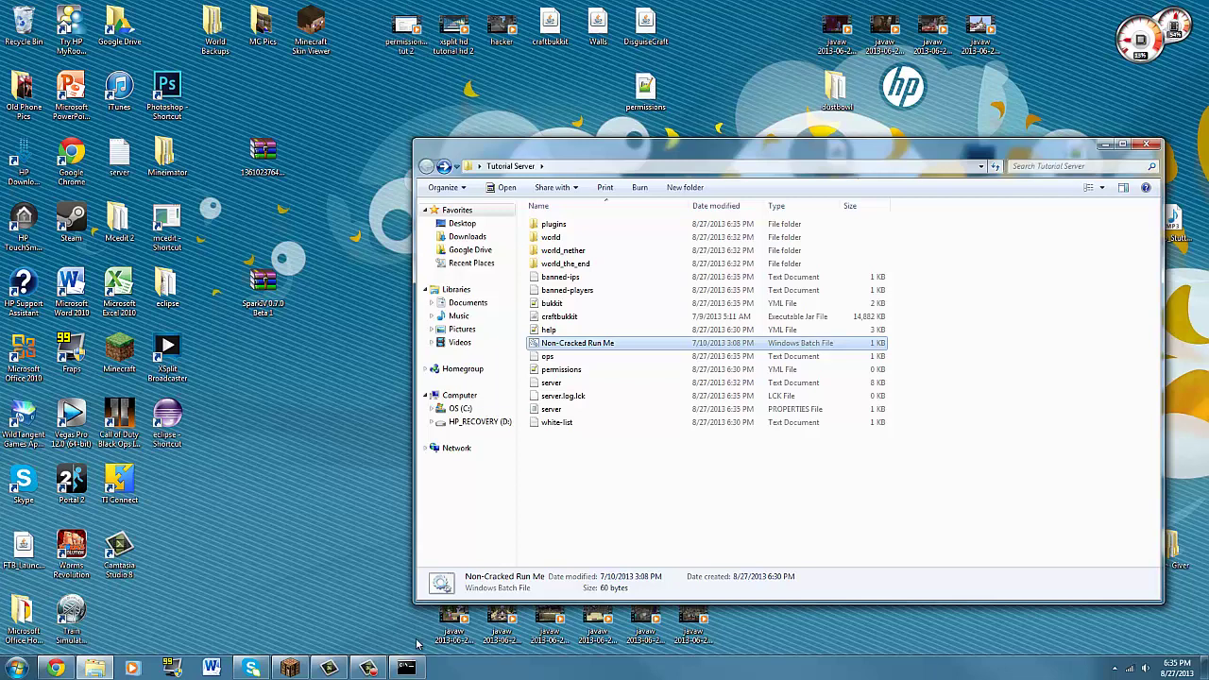
# Switch to Minecraft, maximise its window and join the server from the multiplayer list
pyautogui.click(290, 668)
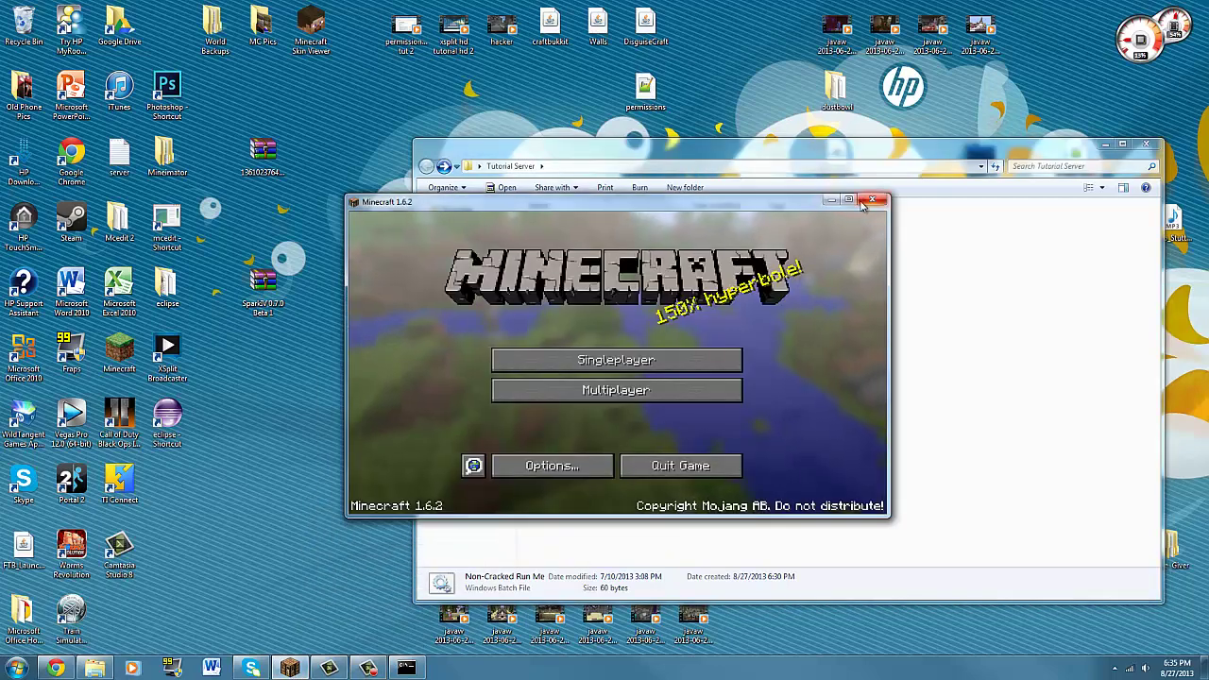
pyautogui.press('super+Up')
pyautogui.click(378, 379)
pyautogui.doubleClick(406, 116)
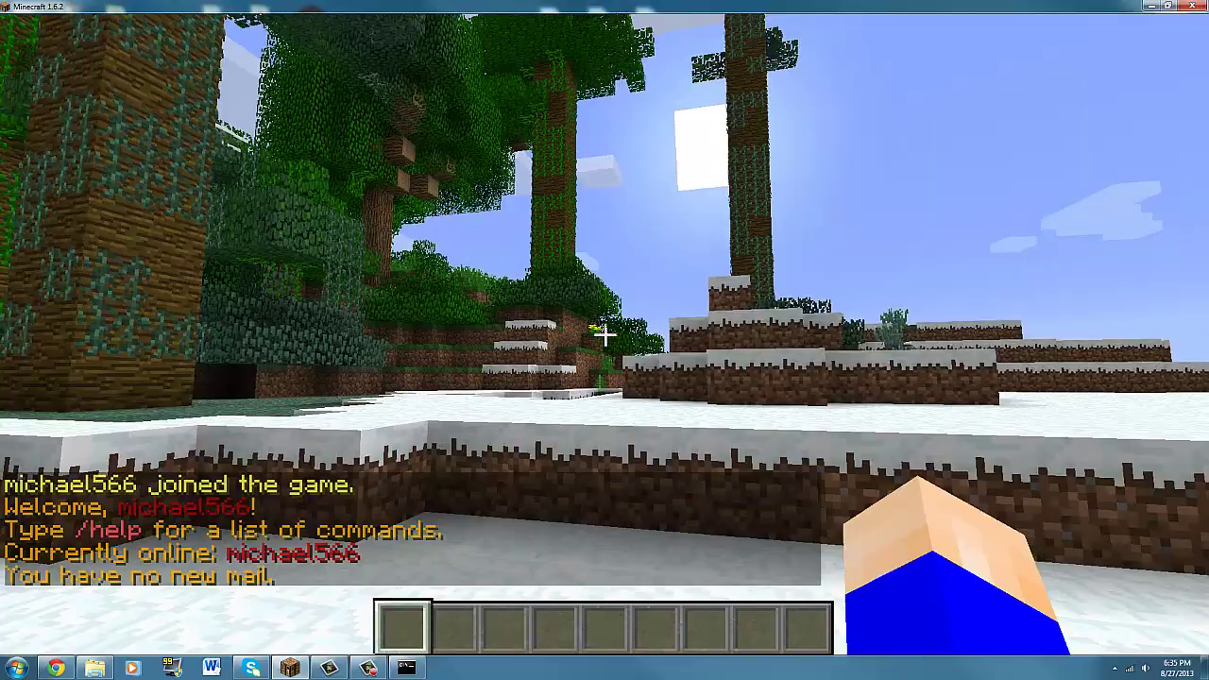
# Search the creative inventory for "compas" and put a compass in the first hotbar slot
pyautogui.scroll(-2, 604, 334)
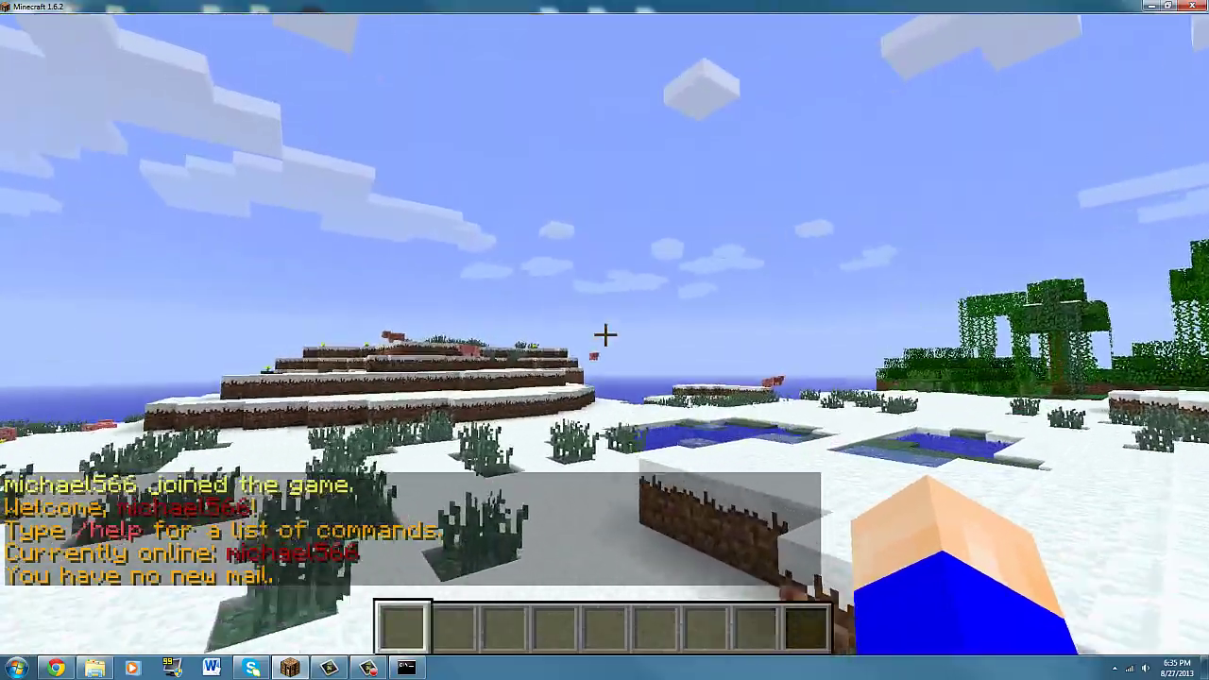
pyautogui.press('e')
pyautogui.click(798, 135)
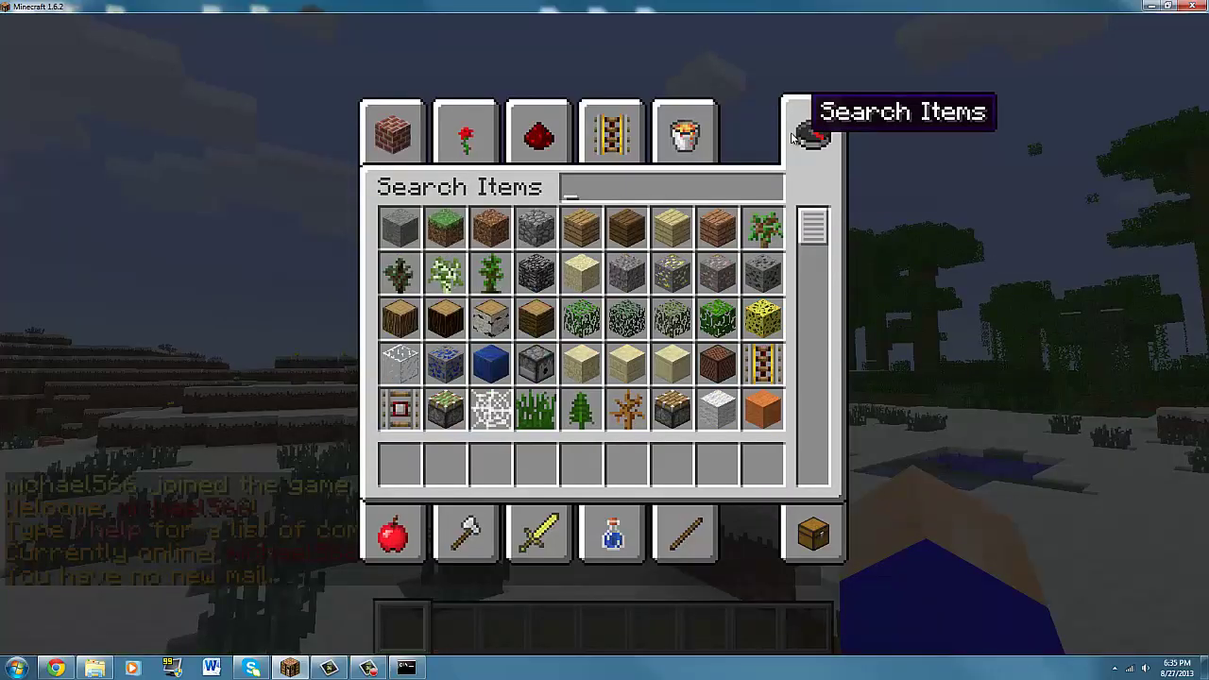
pyautogui.write('compas')
pyautogui.click(400, 227)
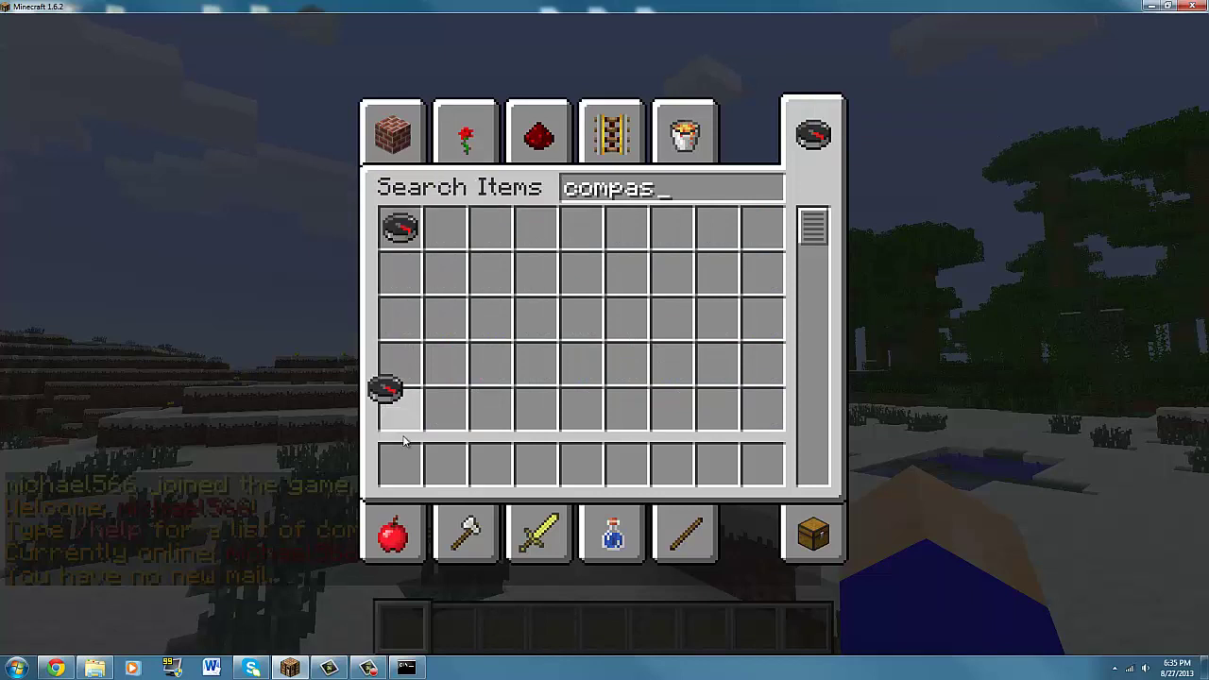
pyautogui.click(400, 463)
pyautogui.click(392, 132)
pyautogui.press('e')
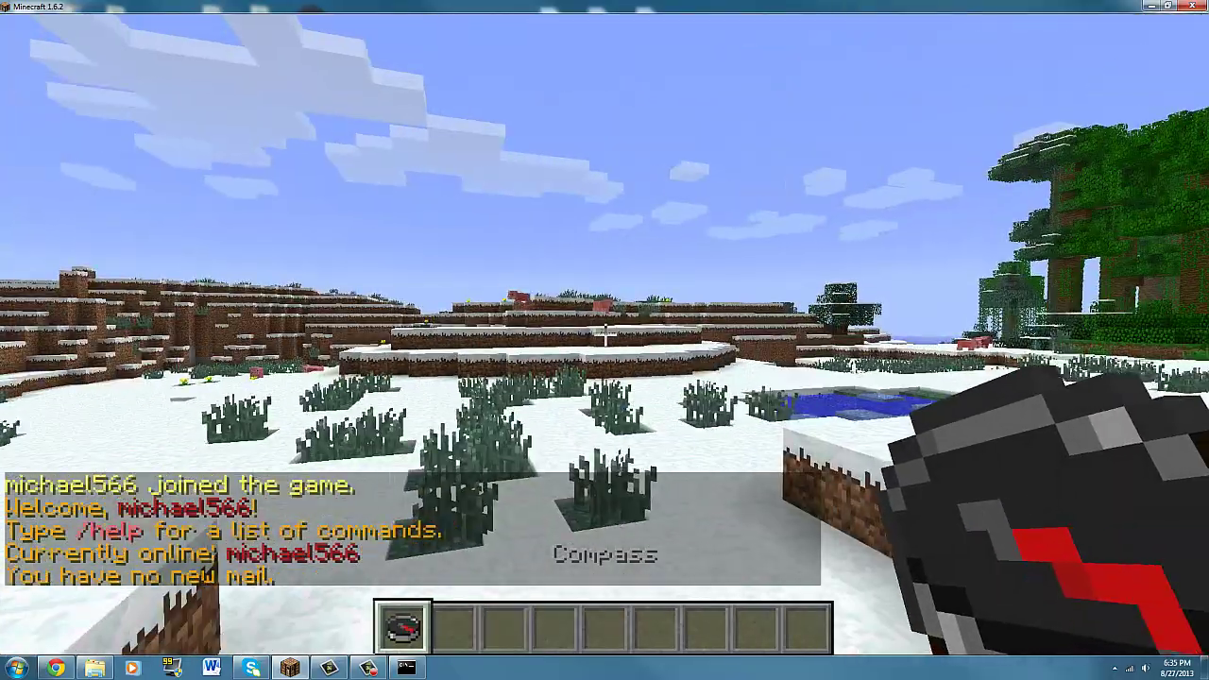
# Use the compass to bring up the CompassNavigation menu and choose the fire item
pyautogui.rightClick(605, 333)
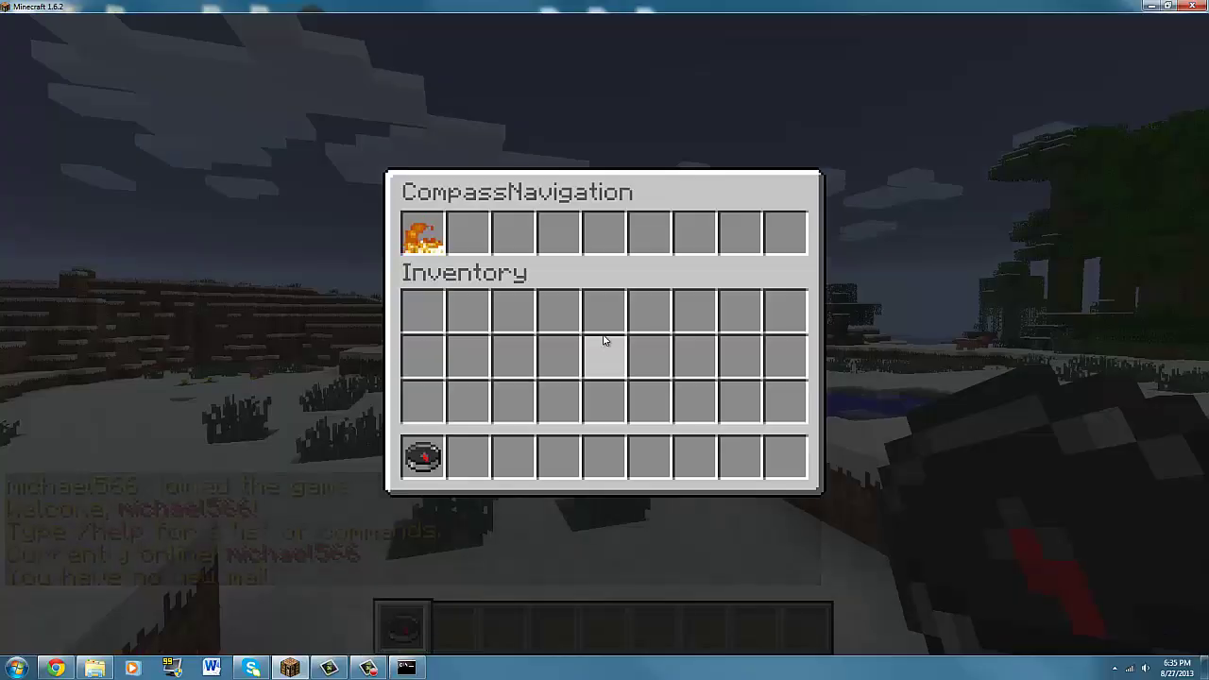
pyautogui.click(423, 248)
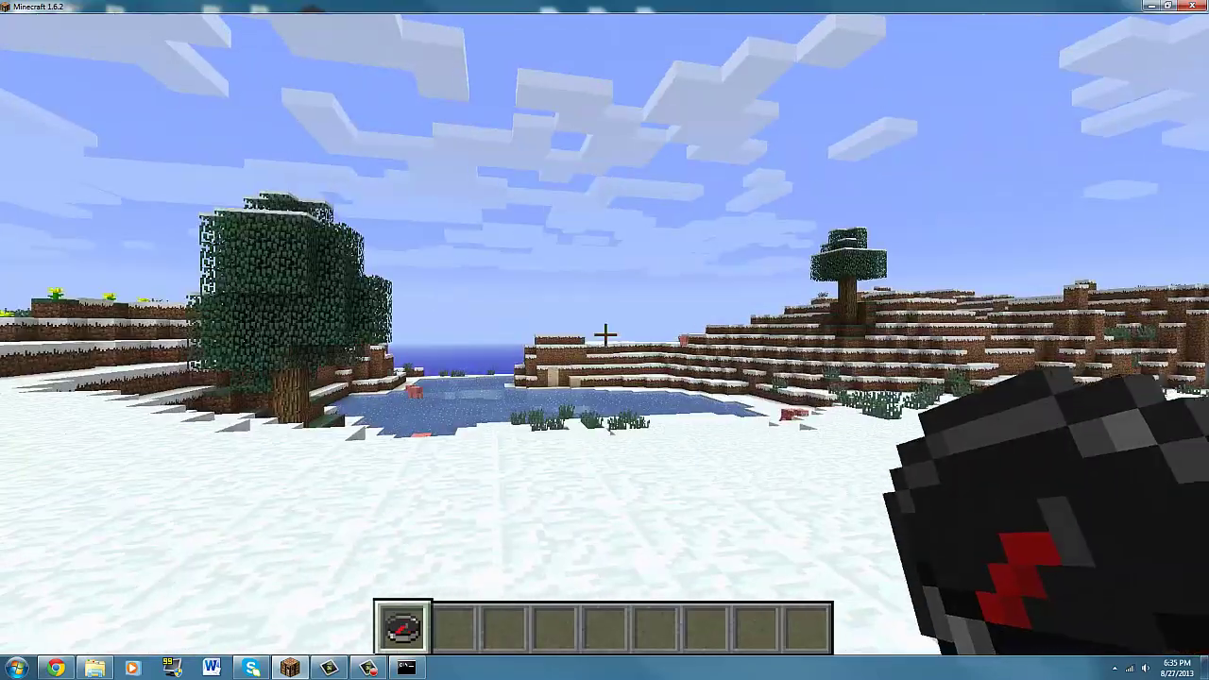
# Switch to an empty hotbar slot and run "/compassnav" to list the plugin's commands
pyautogui.press('4')
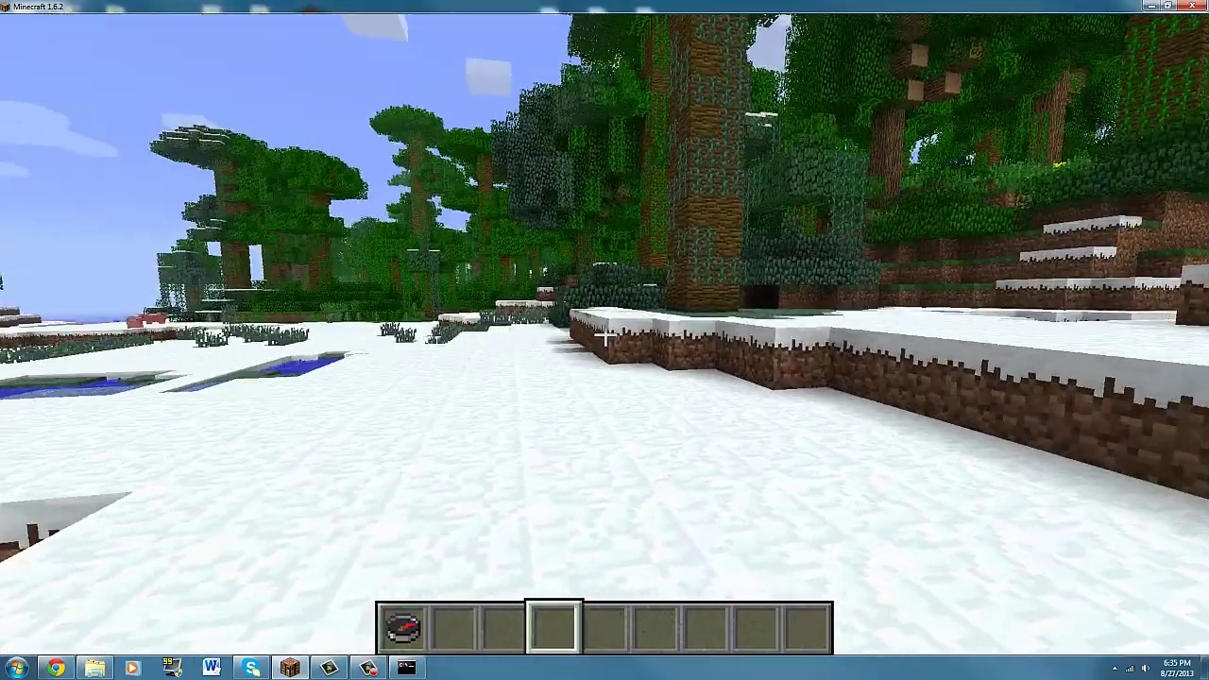
pyautogui.press('/')
pyautogui.write('c')
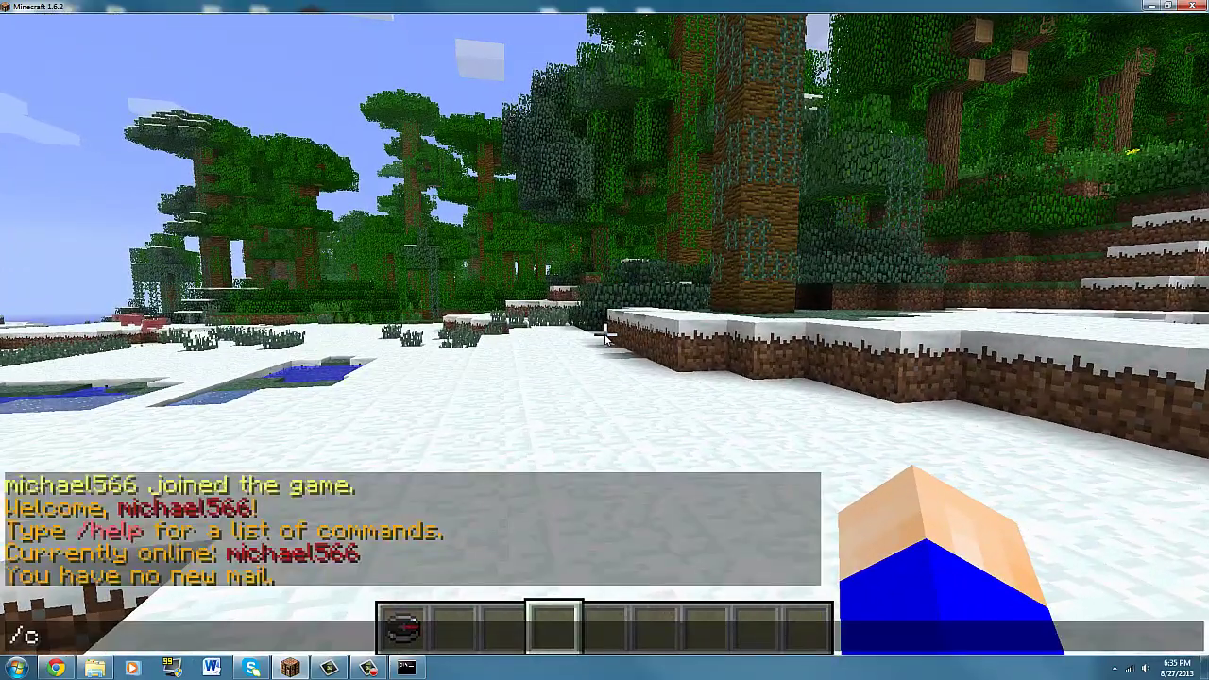
pyautogui.write('ompass')
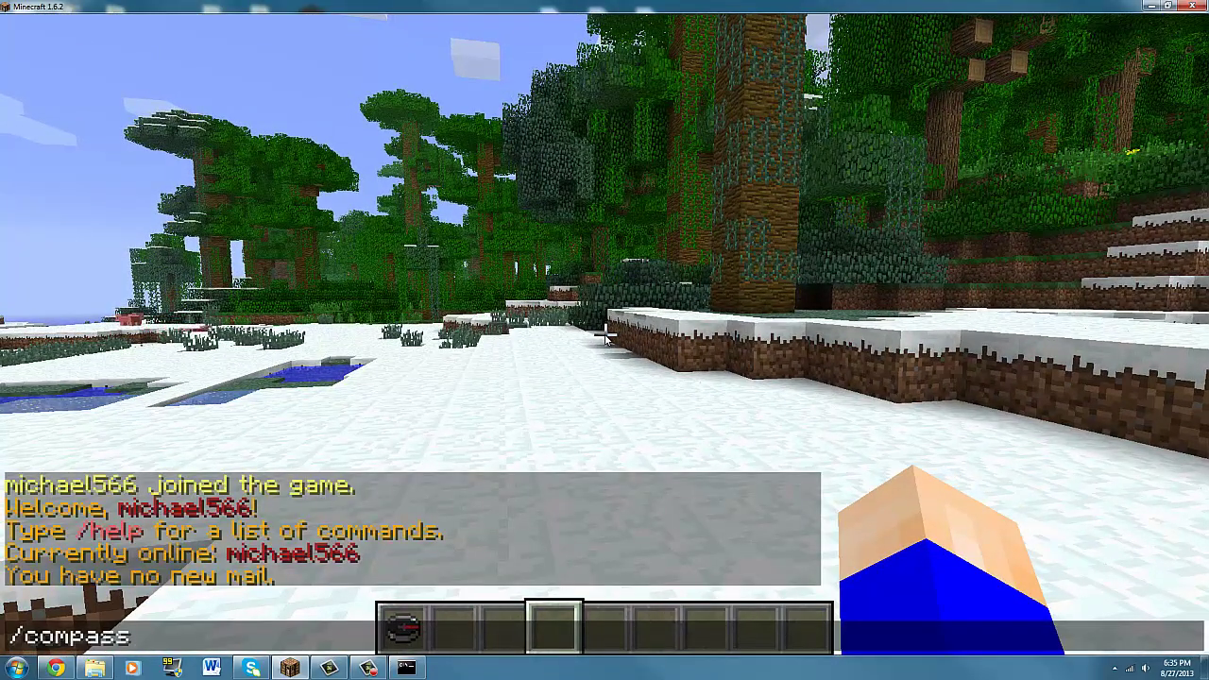
pyautogui.write('nav')
pyautogui.press('Return')
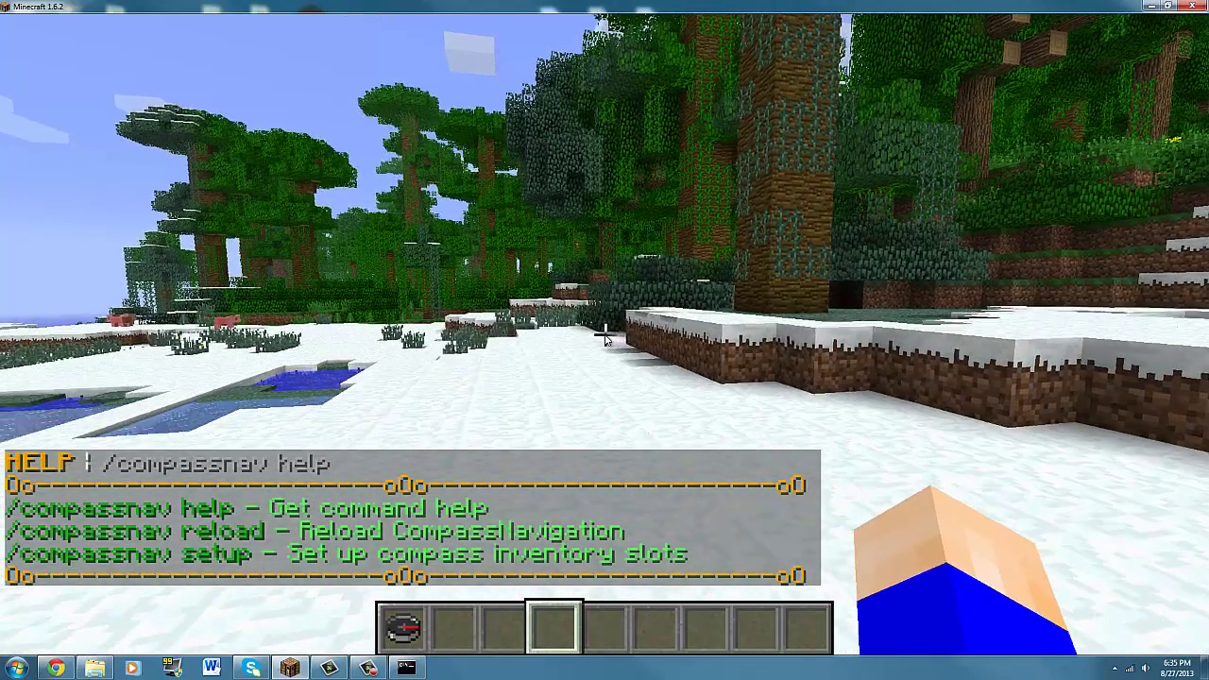
# Run "/compassnav setup", followed by "/compassnav setup 1" to start setting up slot 1, and review the listed setup options
pyautogui.press('t')
pyautogui.press('Up')
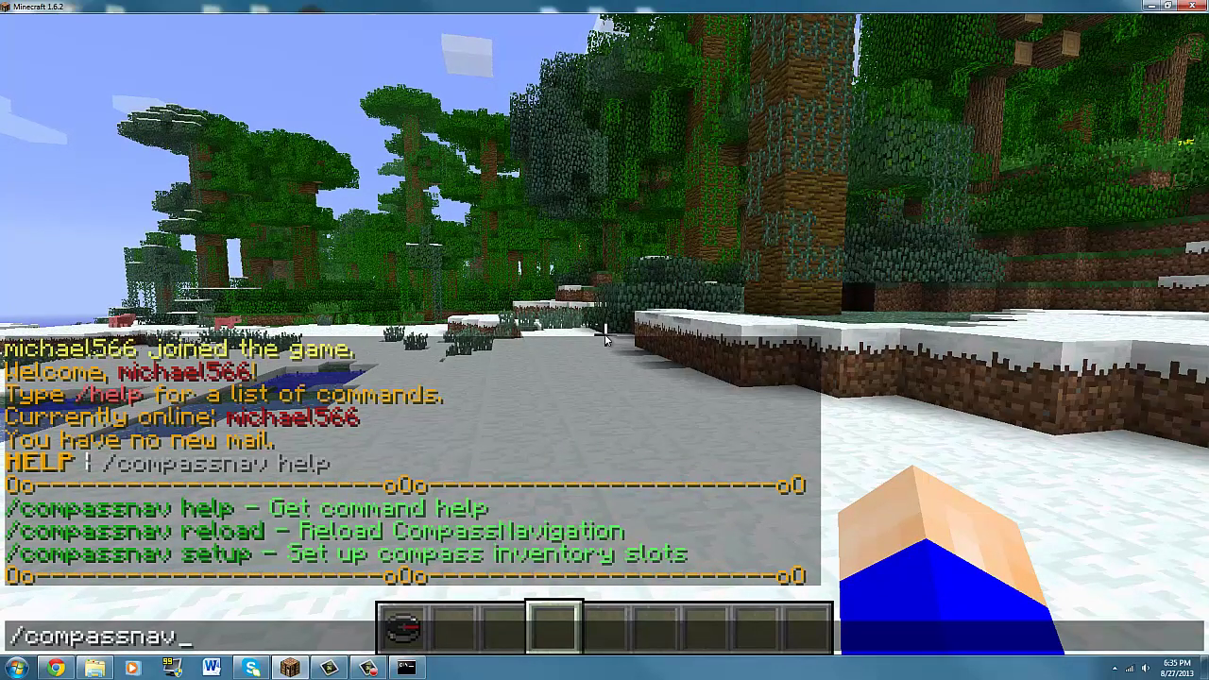
pyautogui.write('setup')
pyautogui.press('Return')
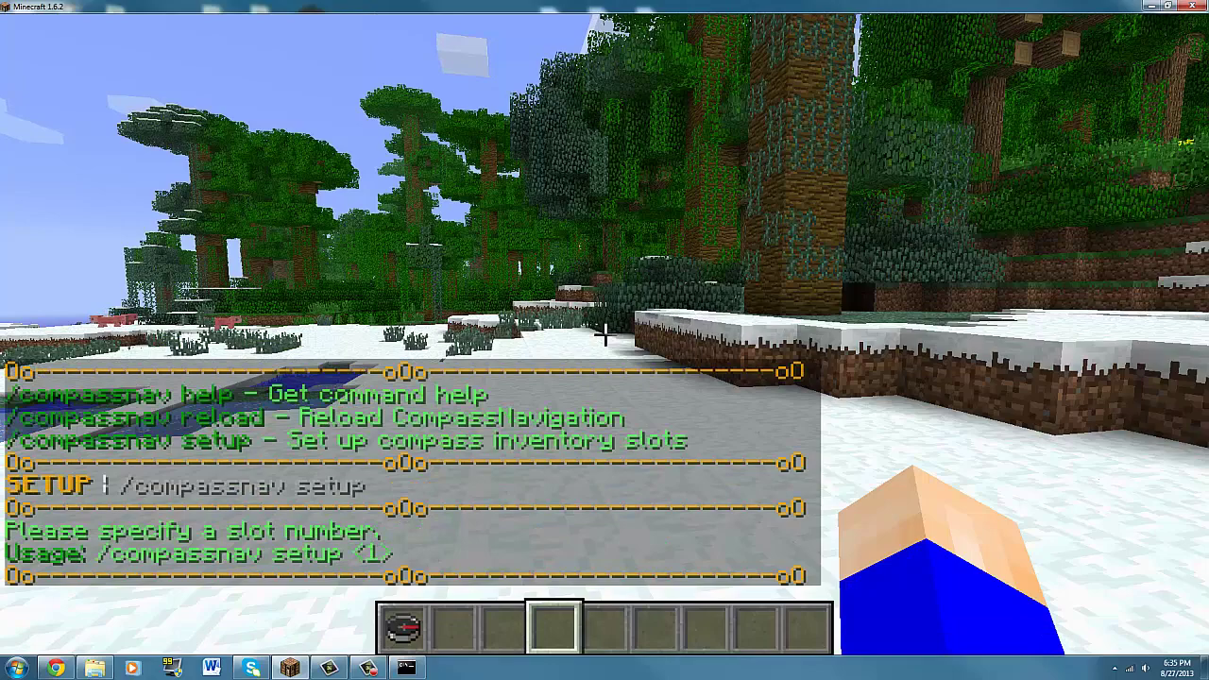
pyautogui.press('t')
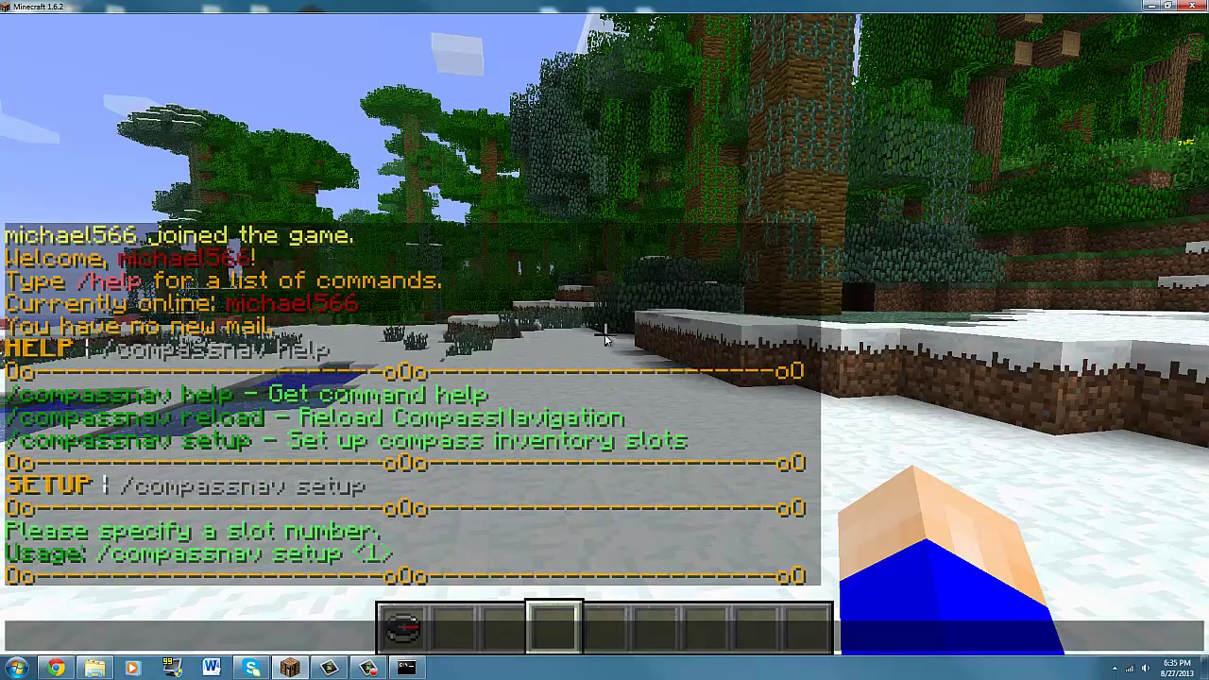
pyautogui.press('Up')
pyautogui.write('1')
pyautogui.press('Return')
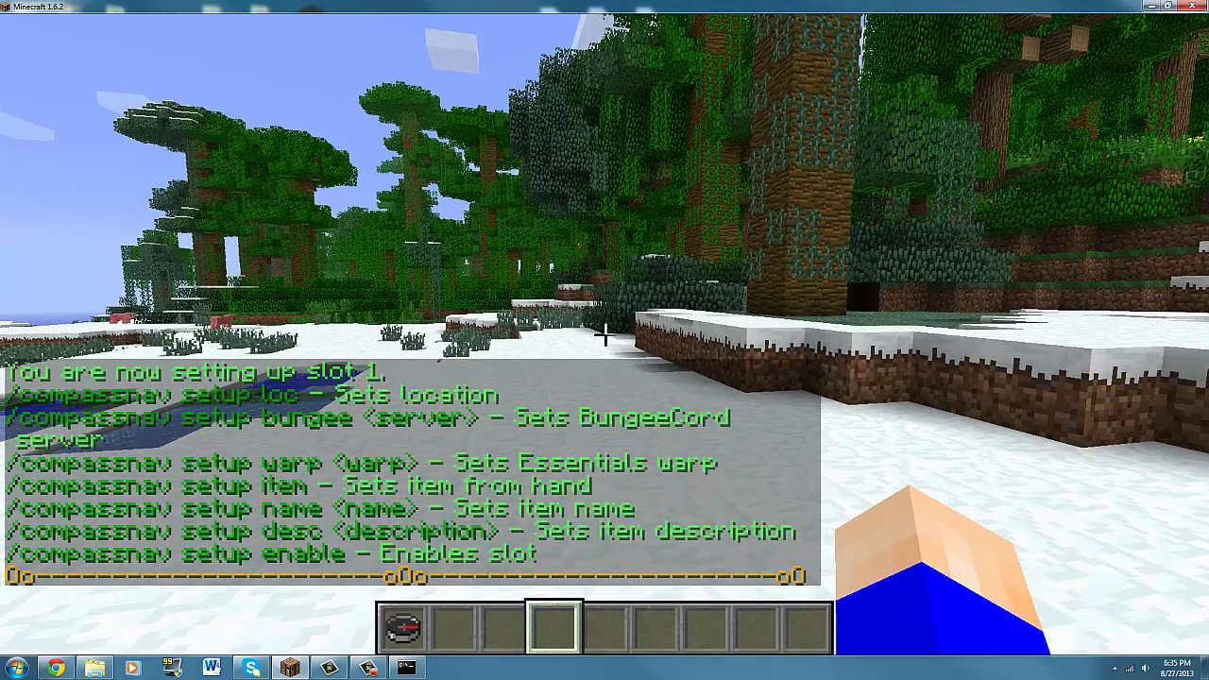
pyautogui.press('t')
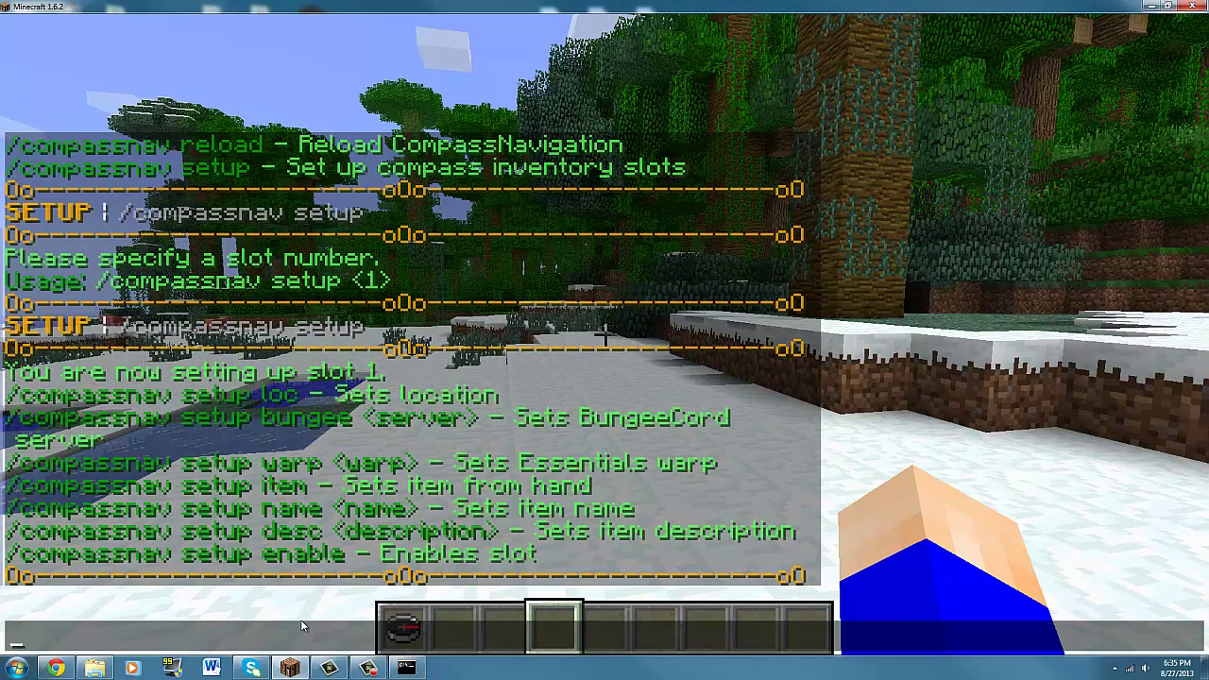
pyautogui.press('Escape')
# Hold the compass and bring up the CompassNavigation menu twice to examine its row of slots
pyautogui.press('1')
pyautogui.rightClick(605, 340)
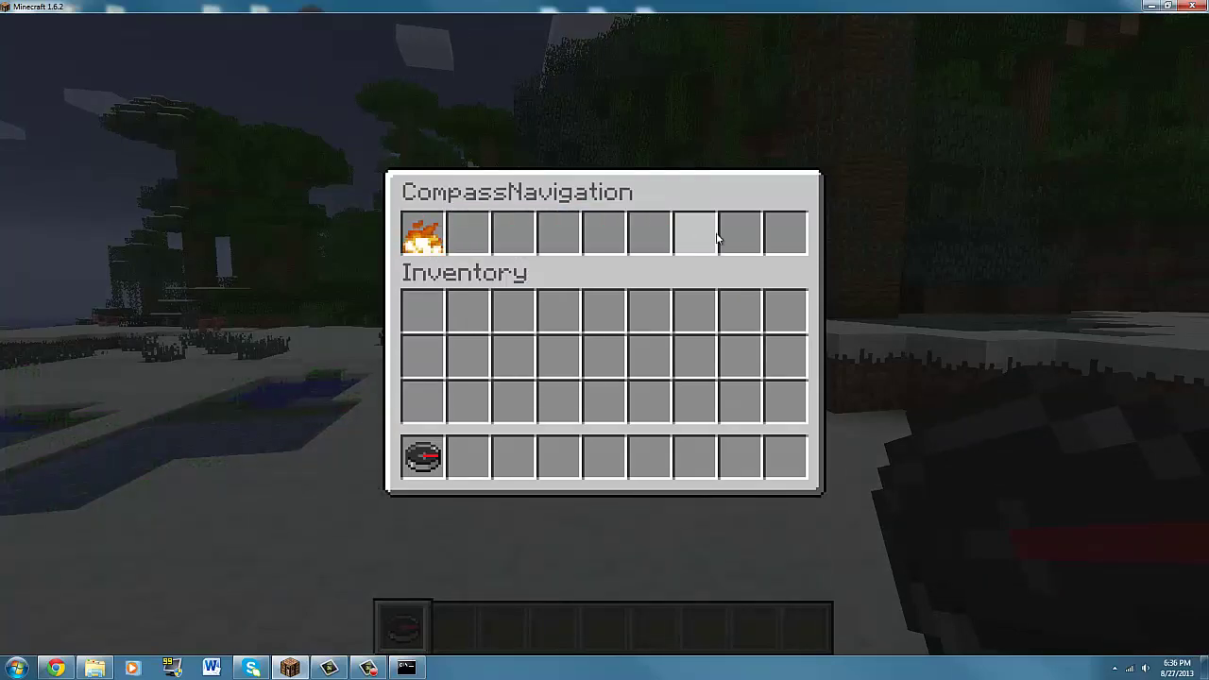
pyautogui.press('Escape')
pyautogui.rightClick(605, 340)
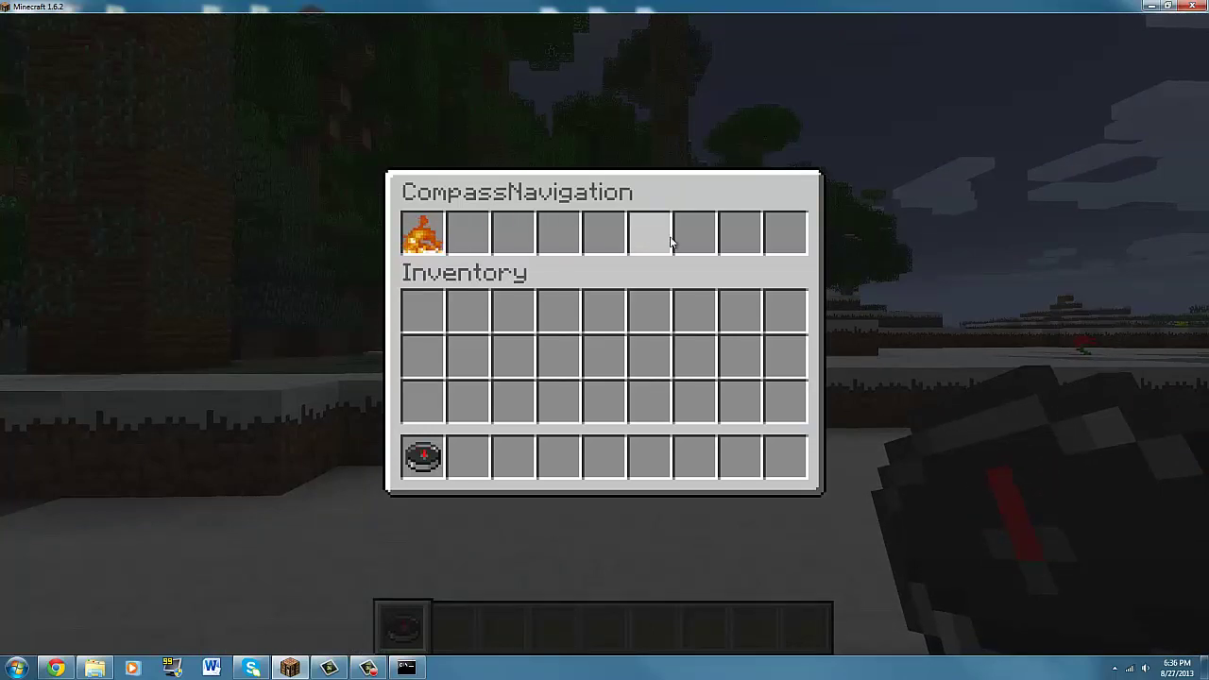
pyautogui.press('Escape')
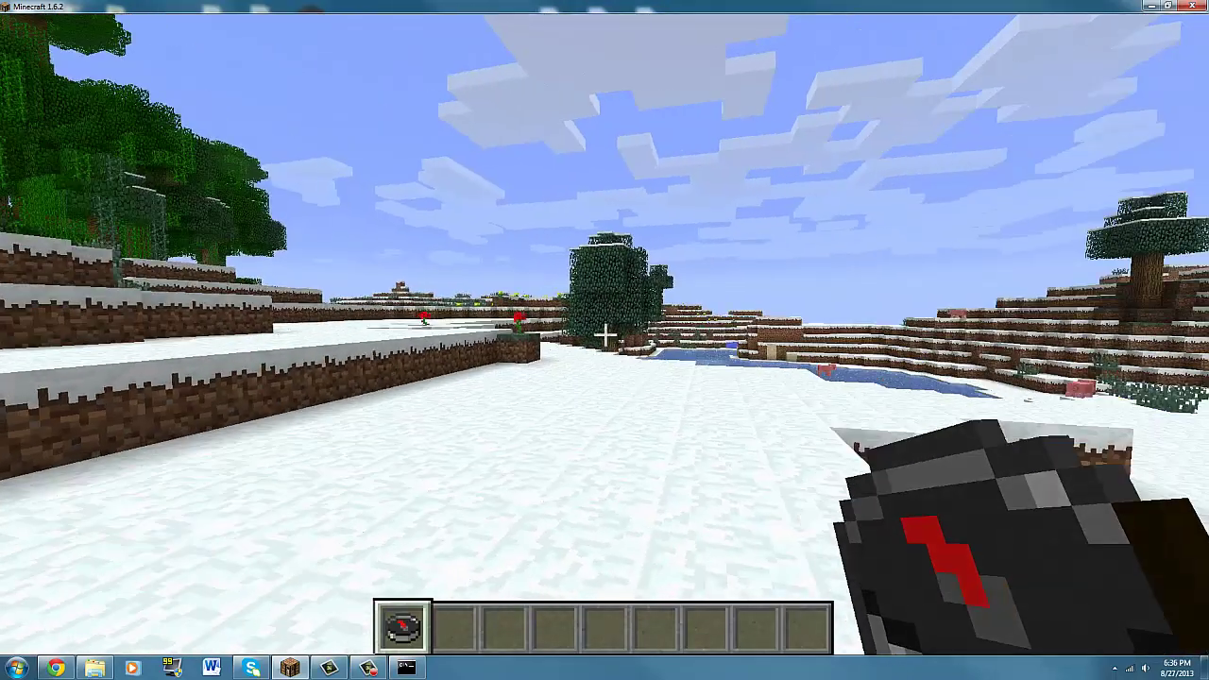
# Run "/compassnav setup 1" again and read through the setup options for slot 1
pyautogui.press('t')
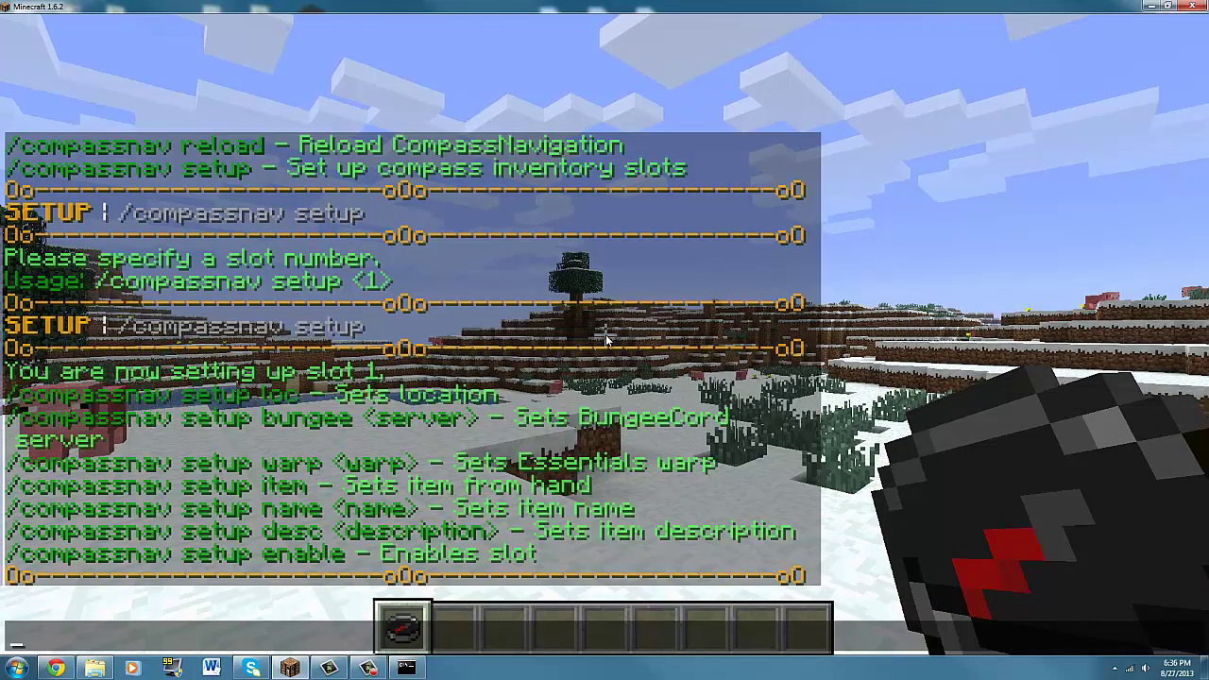
pyautogui.press('Up')
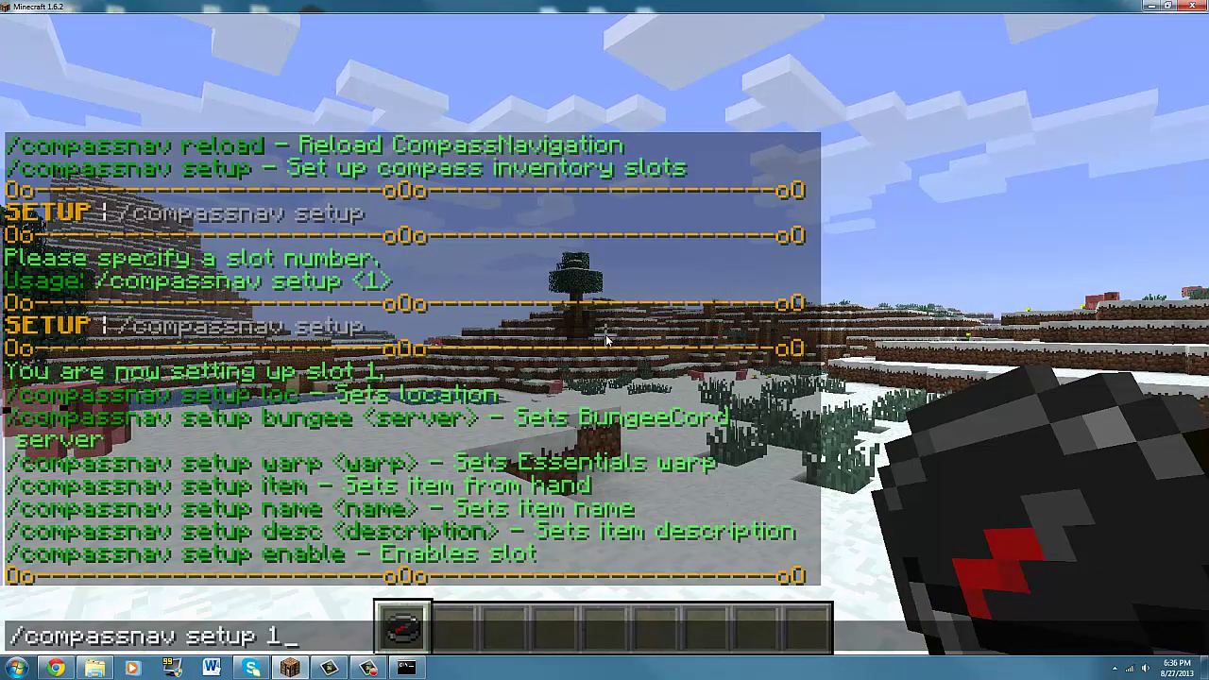
pyautogui.press('Return')
pyautogui.press('t')
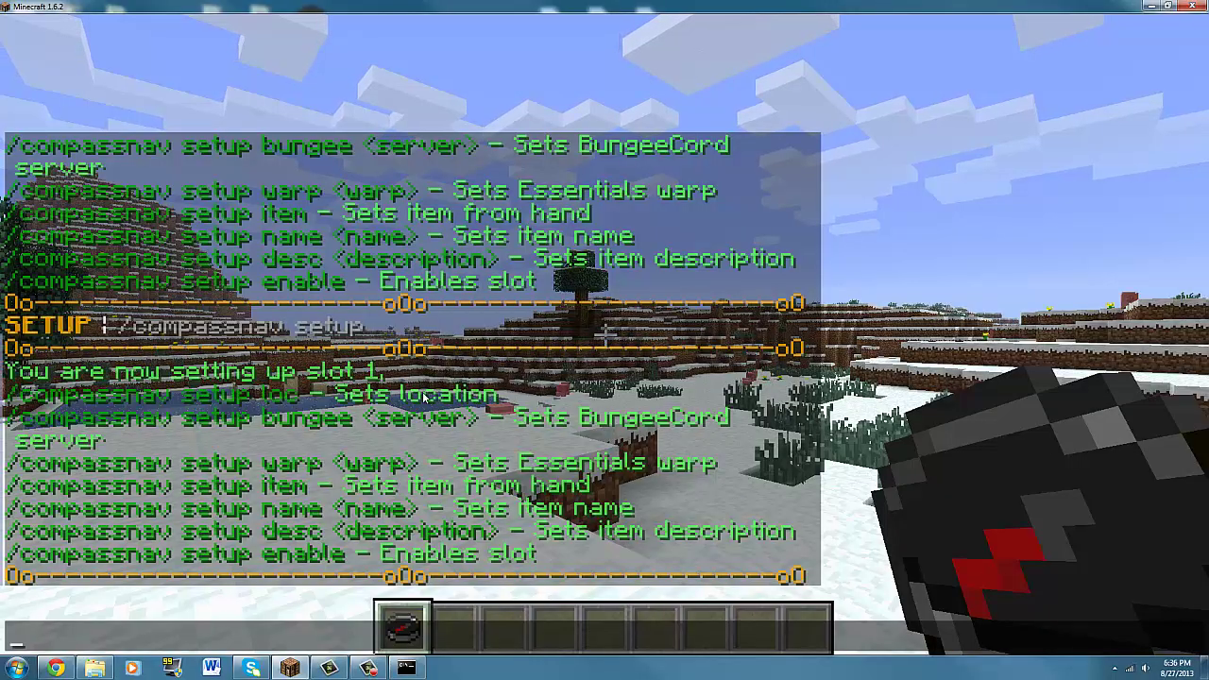
pyautogui.press('Escape')
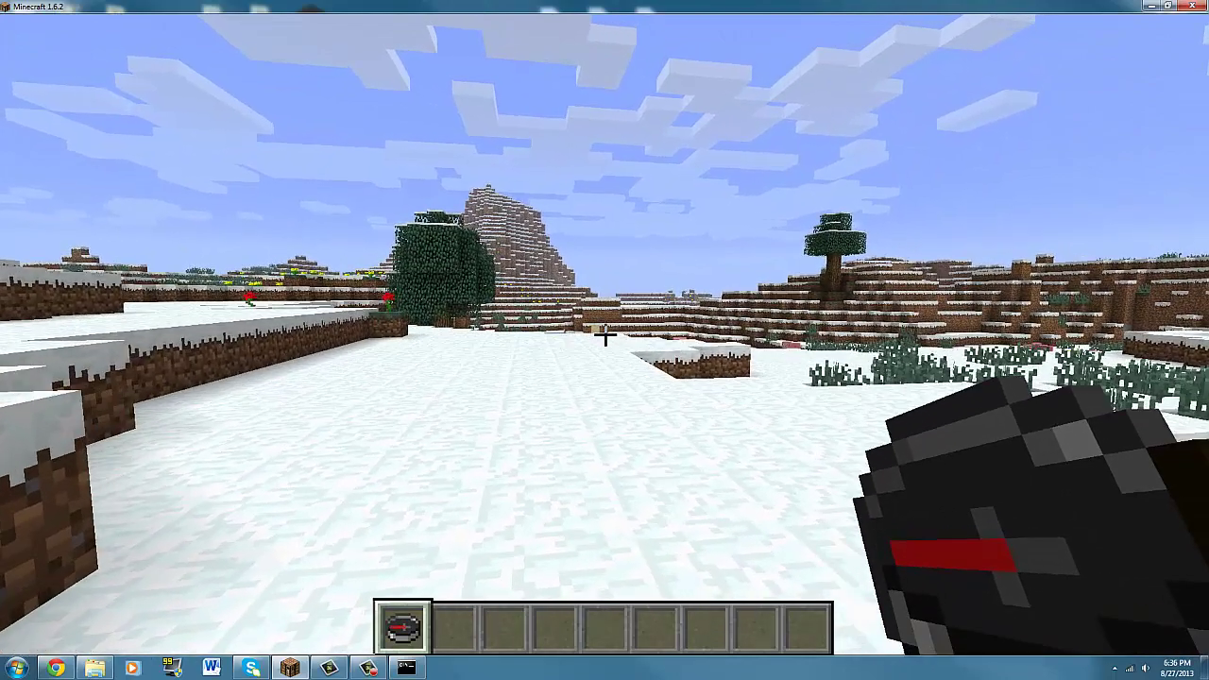
# Set slot 1's destination to the current position with "/compassnav setup loc"
pyautogui.press('/')
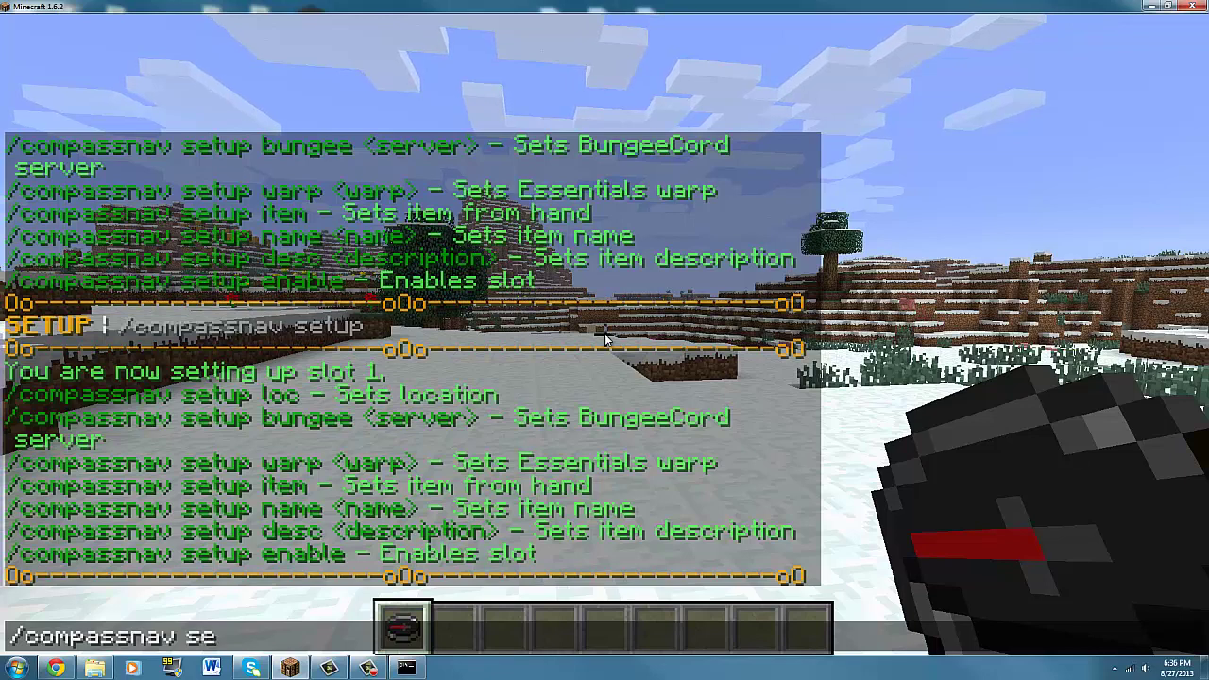
pyautogui.write('nav seyup')
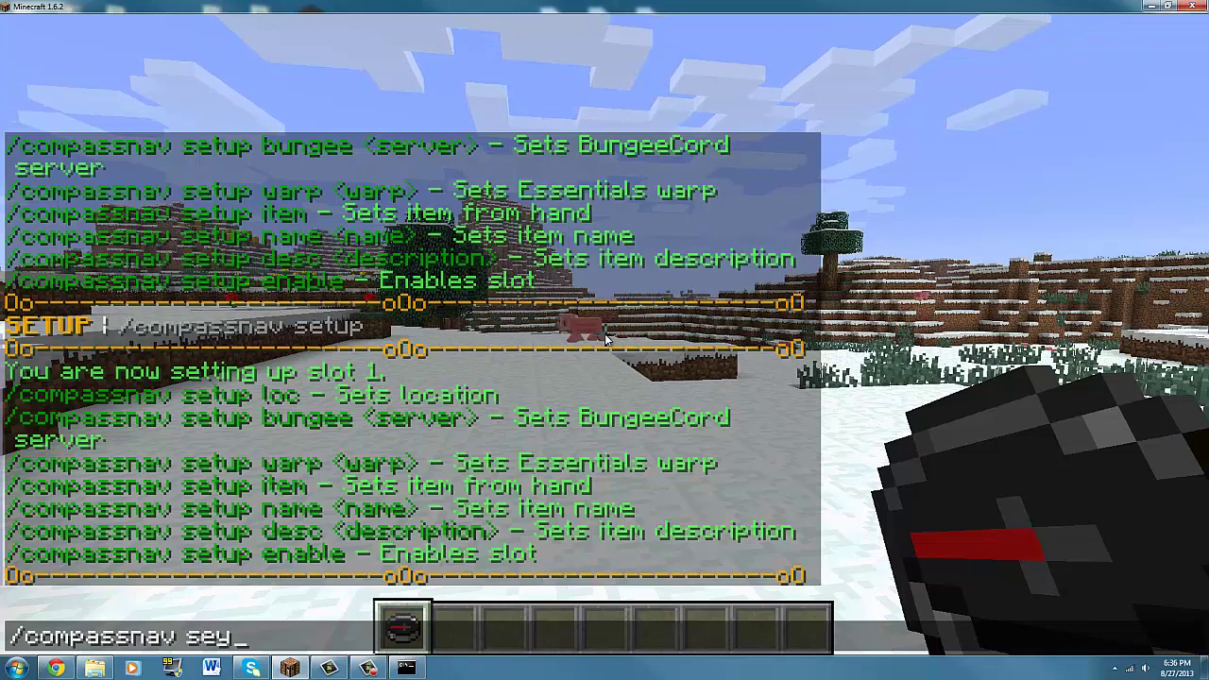
pyautogui.press('BackSpace')
pyautogui.write('tup loc')
pyautogui.press('Return')
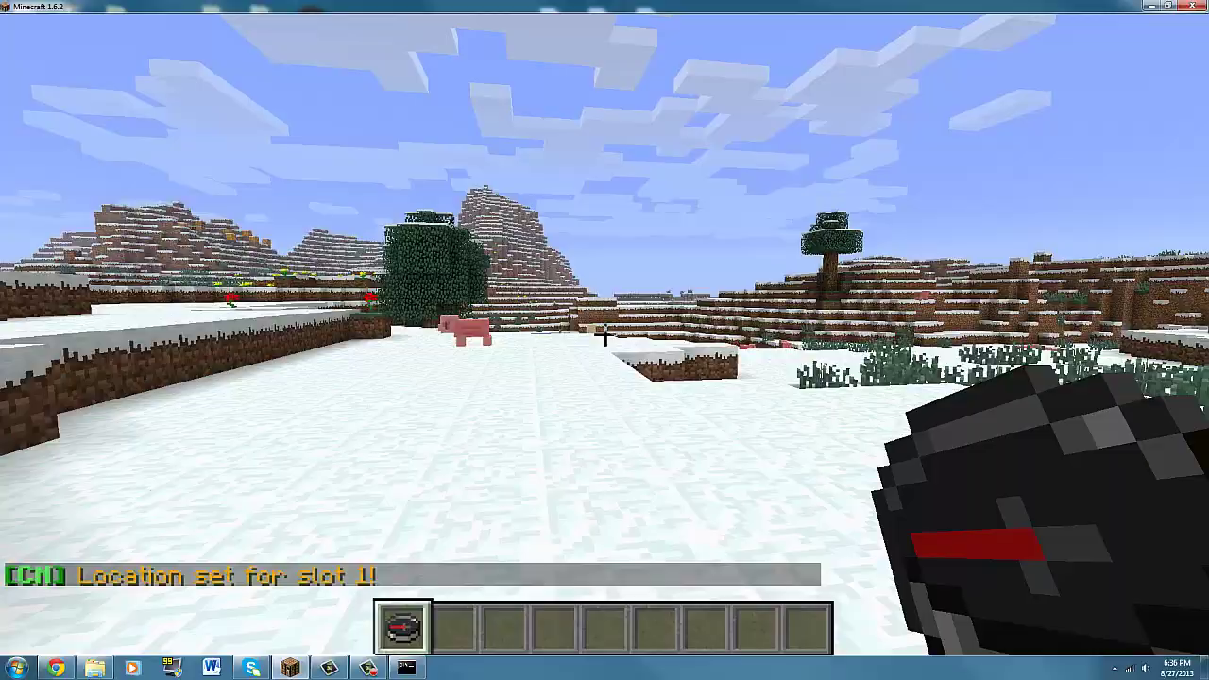
# Walk away from the saved spot and teleport back with the fire item in the compass menu
pyautogui.press('w')
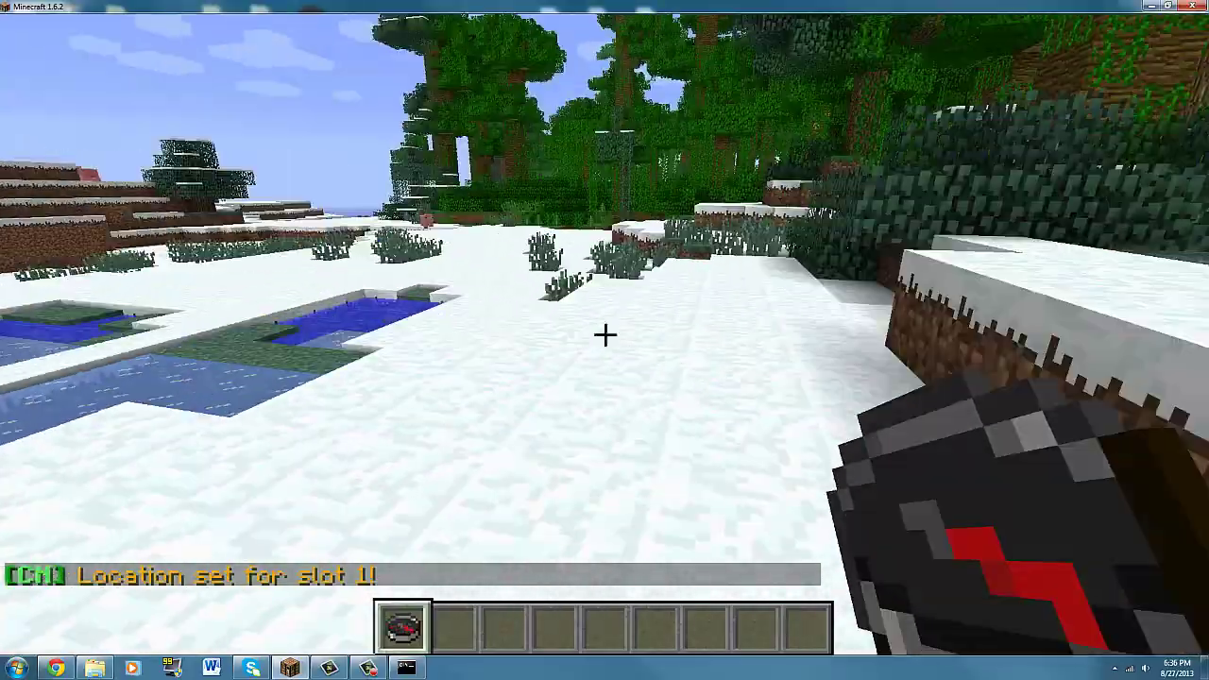
pyautogui.moveTo(605, 334)
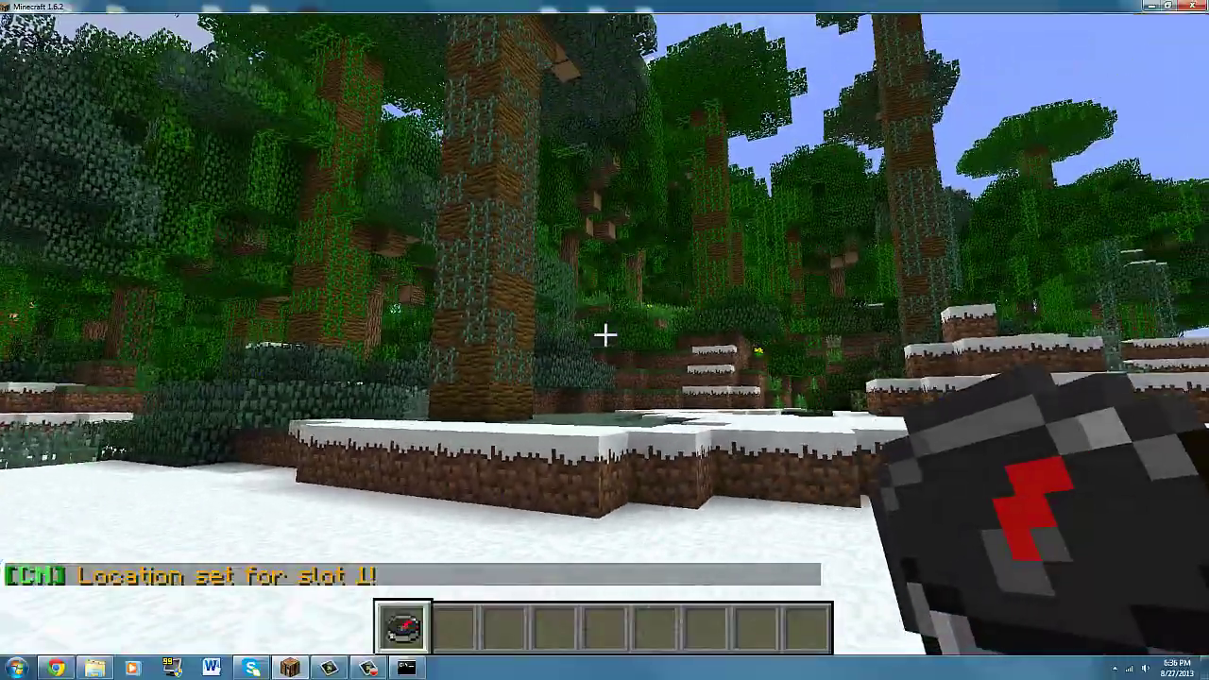
pyautogui.rightClick(605, 335)
pyautogui.click(424, 236)
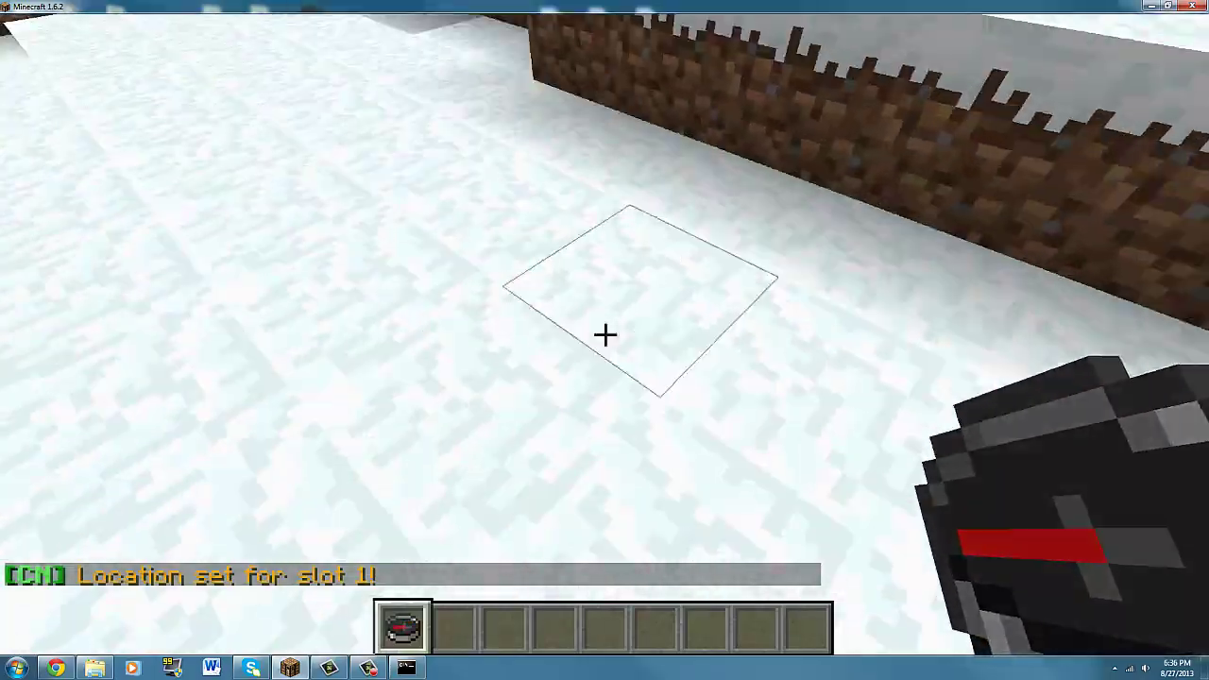
pyautogui.moveTo(604, 335)
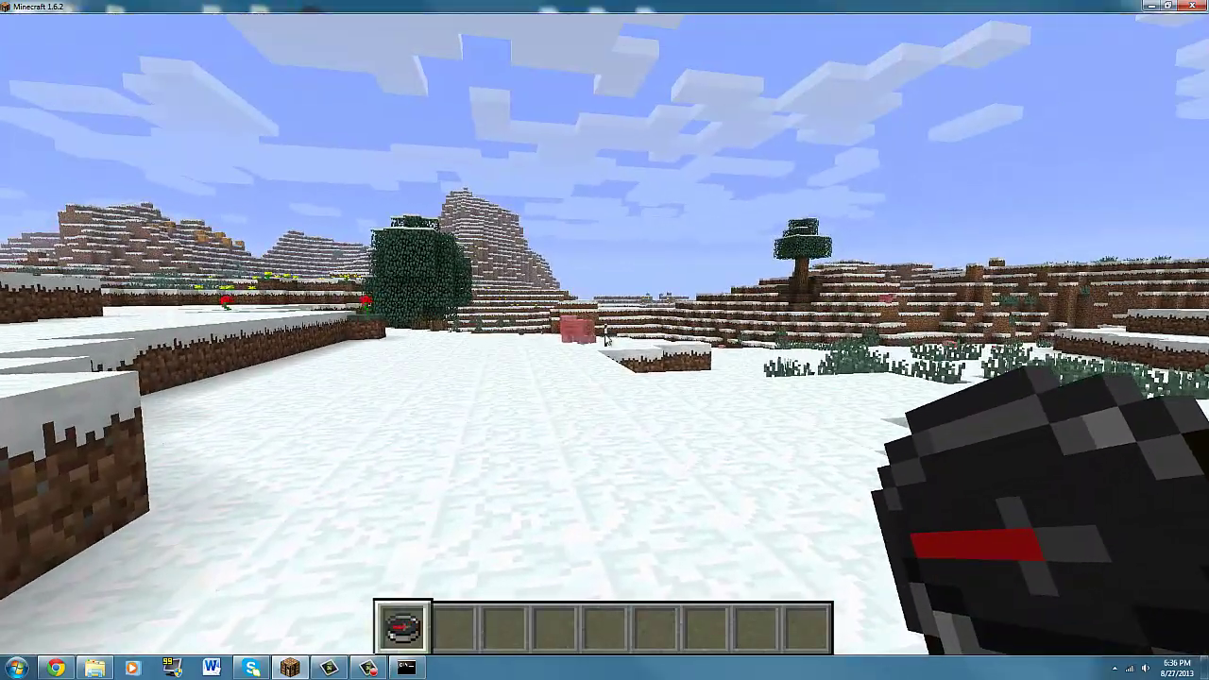
pyautogui.press('t')
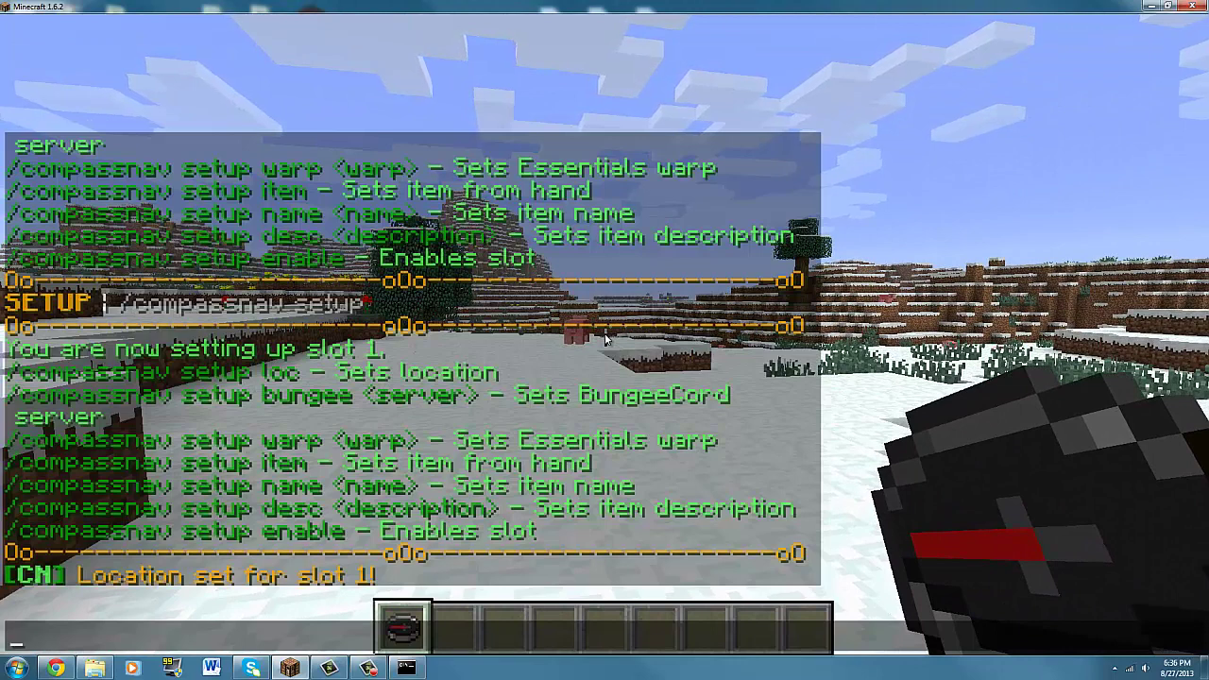
pyautogui.press('Up')
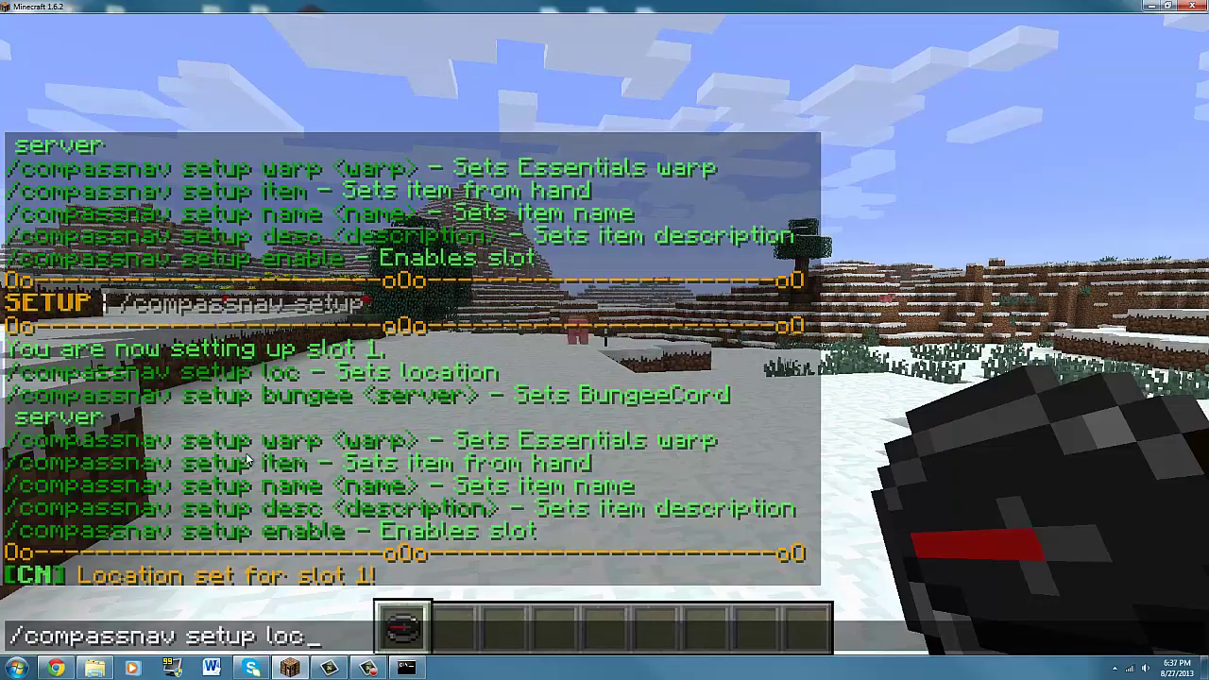
pyautogui.press('Escape')
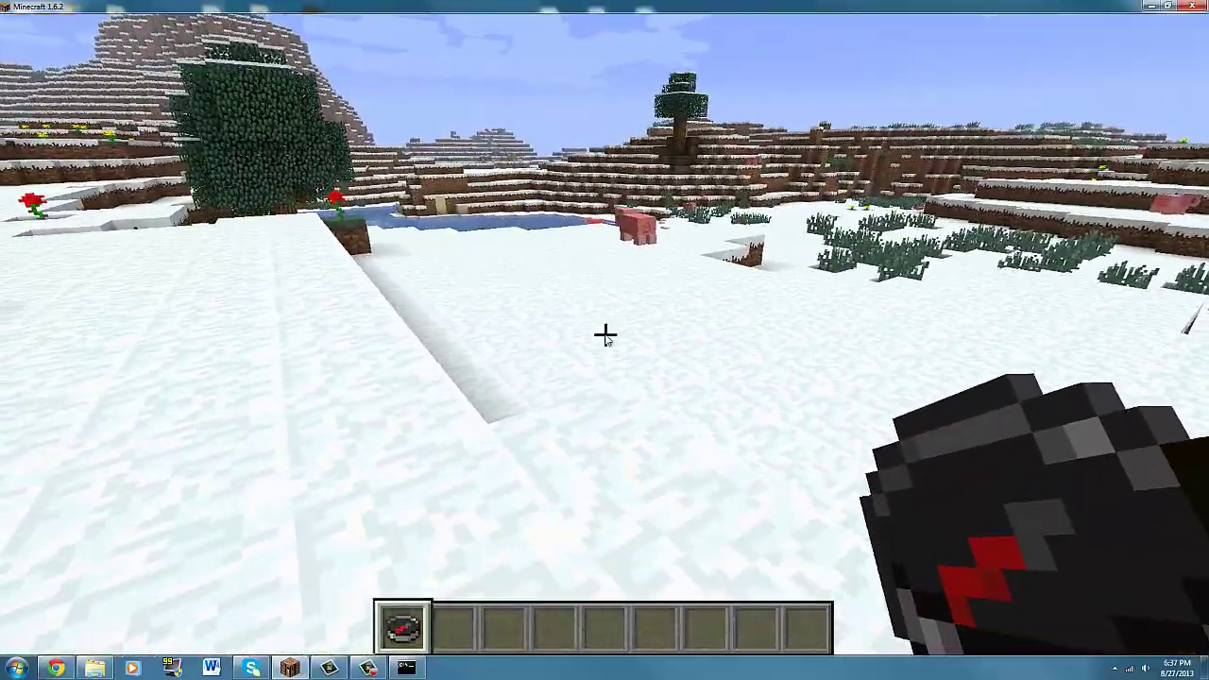
# Create a warp named "test" at the current position with "/setwarp test"
pyautogui.write('/setwarp test')
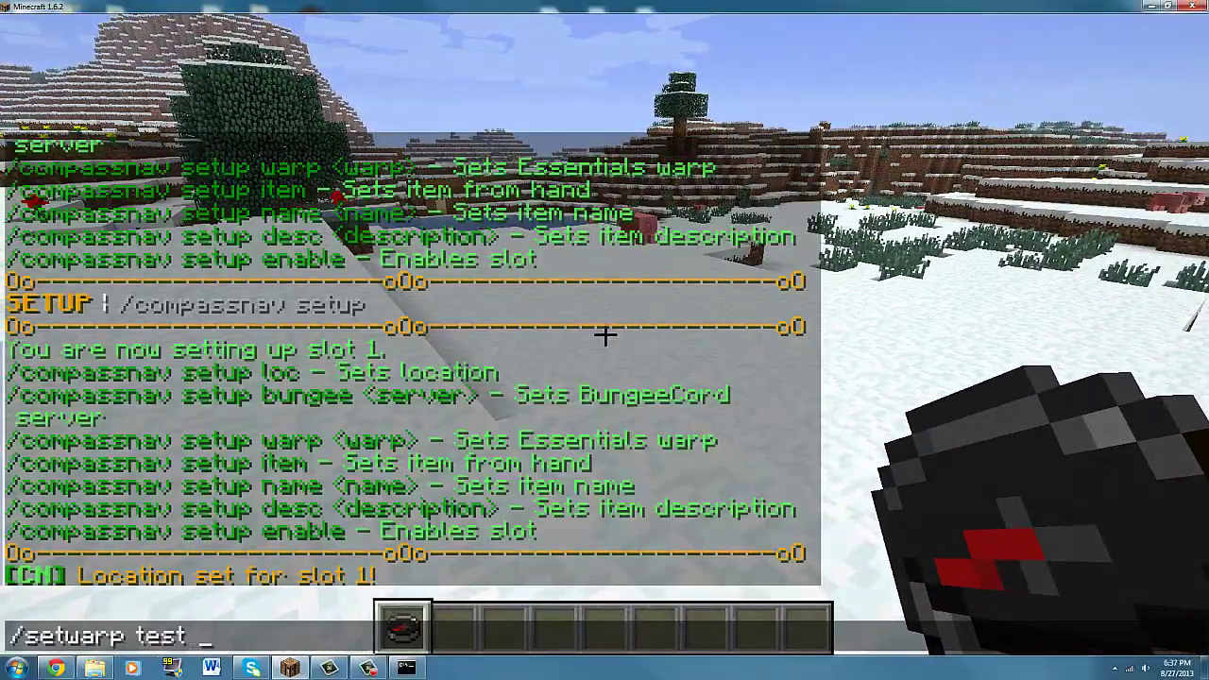
pyautogui.press('Return')
pyautogui.scroll(-1, 605, 340)
pyautogui.scroll(1, 604, 340)
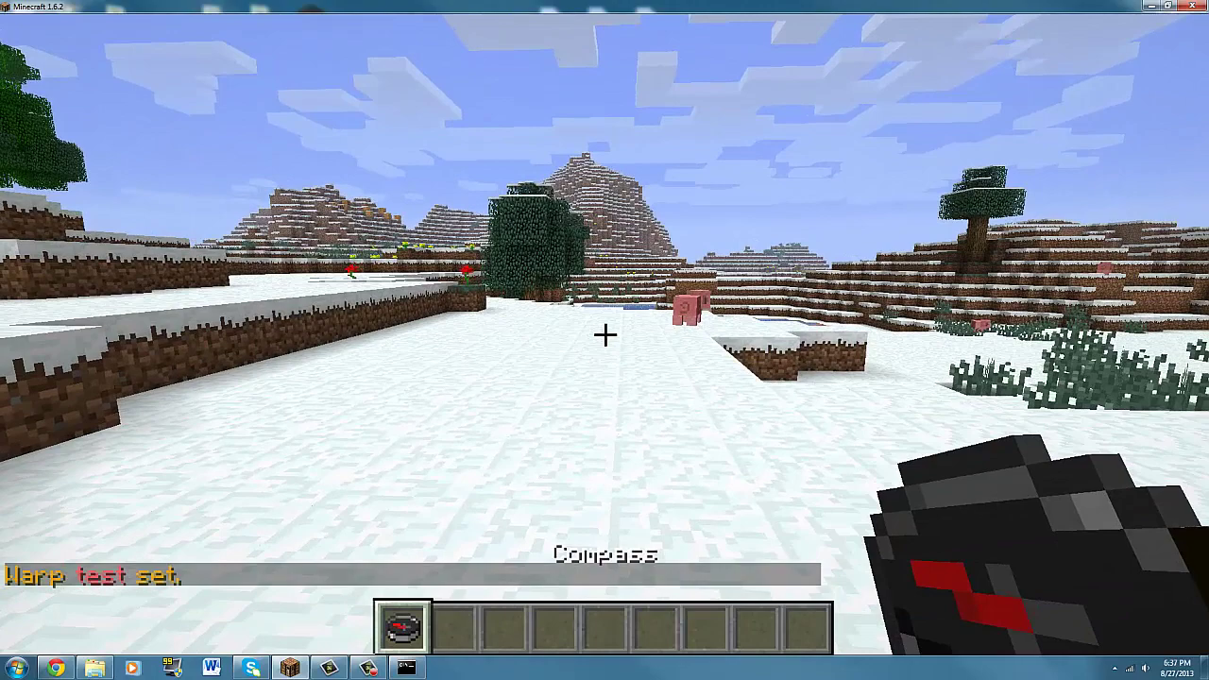
# Assign the test warp to slot 1 with "/compassnav setup warp test"
pyautogui.press('t')
pyautogui.press('Up')
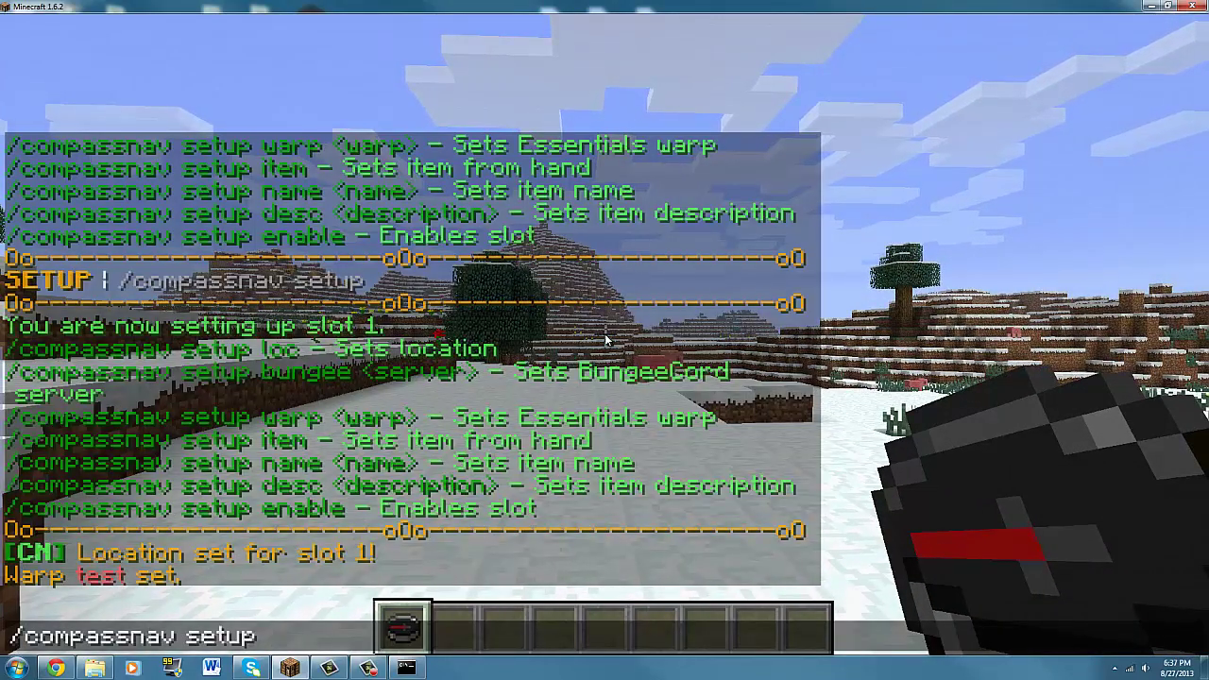
pyautogui.press('BackSpace')
pyautogui.press('BackSpace')
pyautogui.press('BackSpace')
pyautogui.write('w')
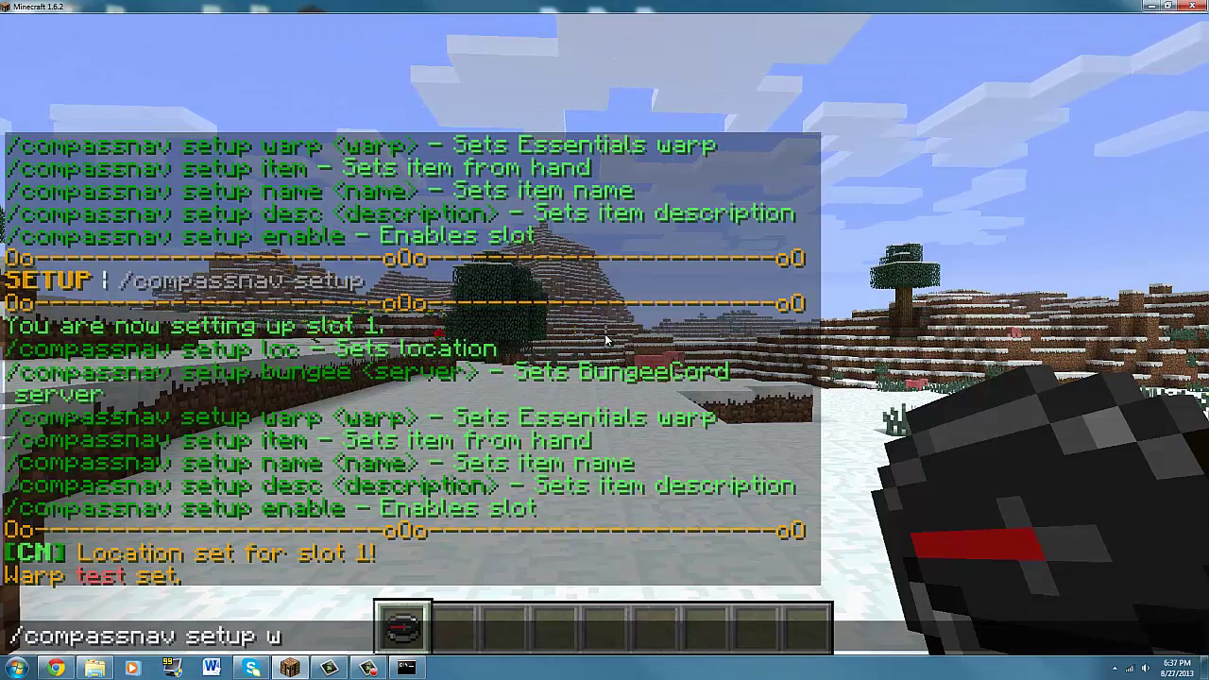
pyautogui.write('arp test')
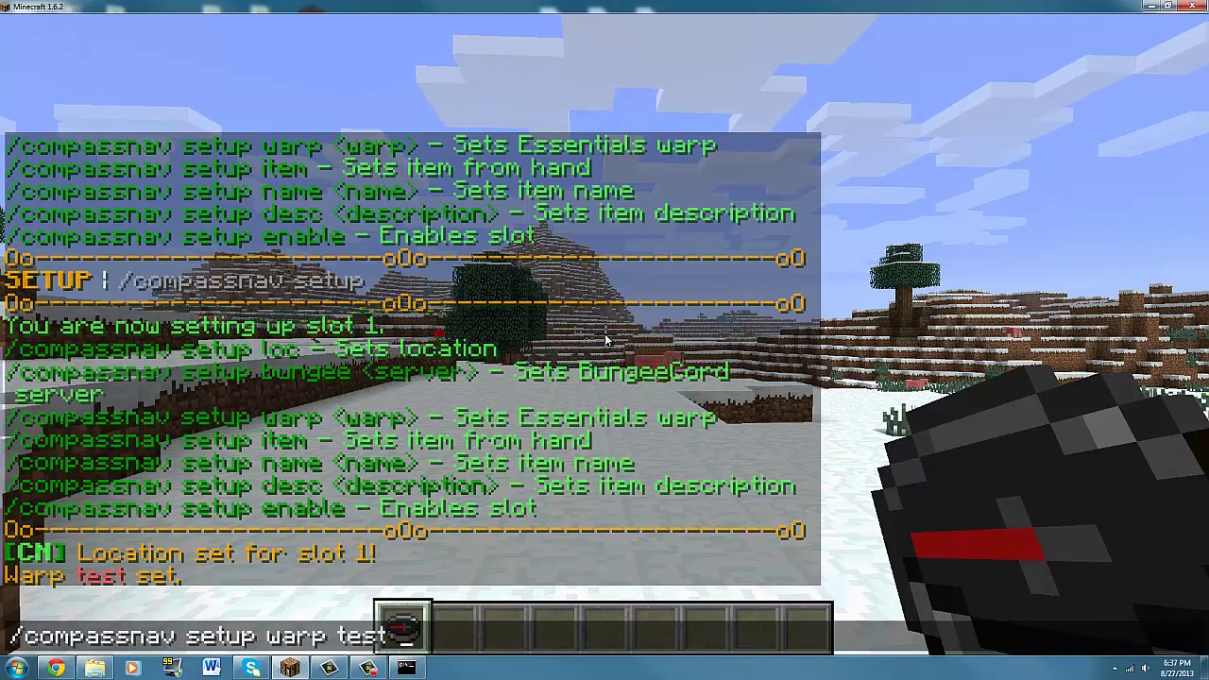
pyautogui.press('Return')
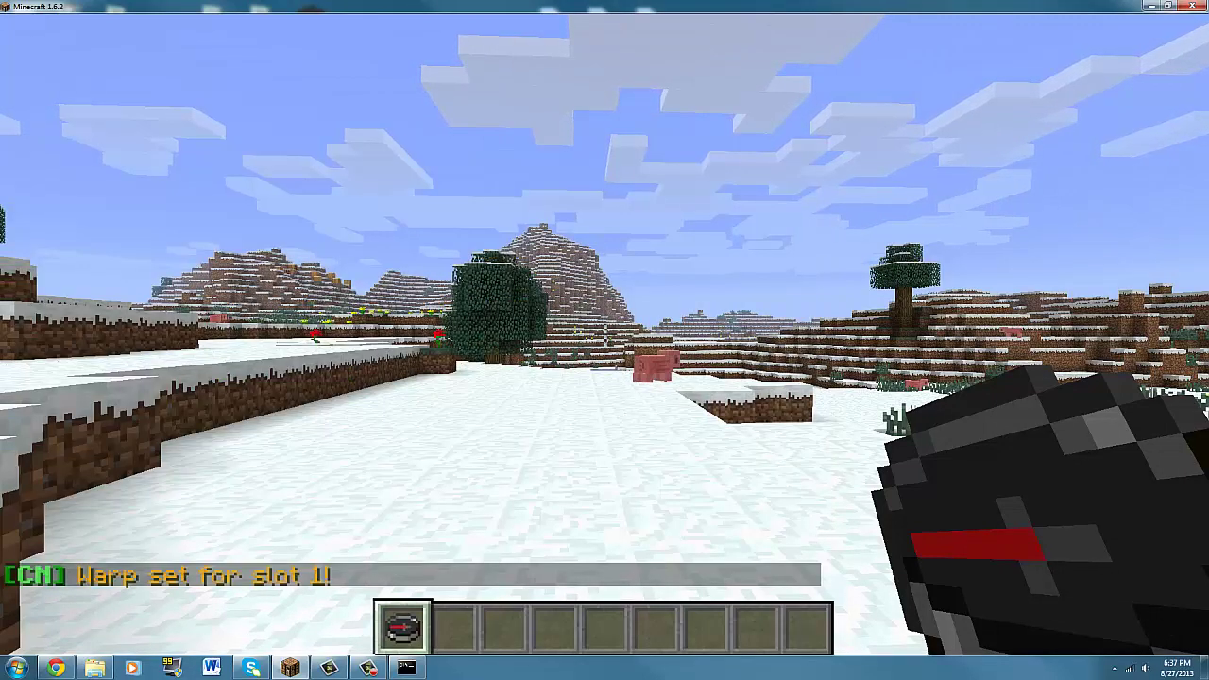
# Try out slot 1's warp by choosing the fire item in the compass menu
pyautogui.rightClick(605, 341)
pyautogui.click(421, 237)
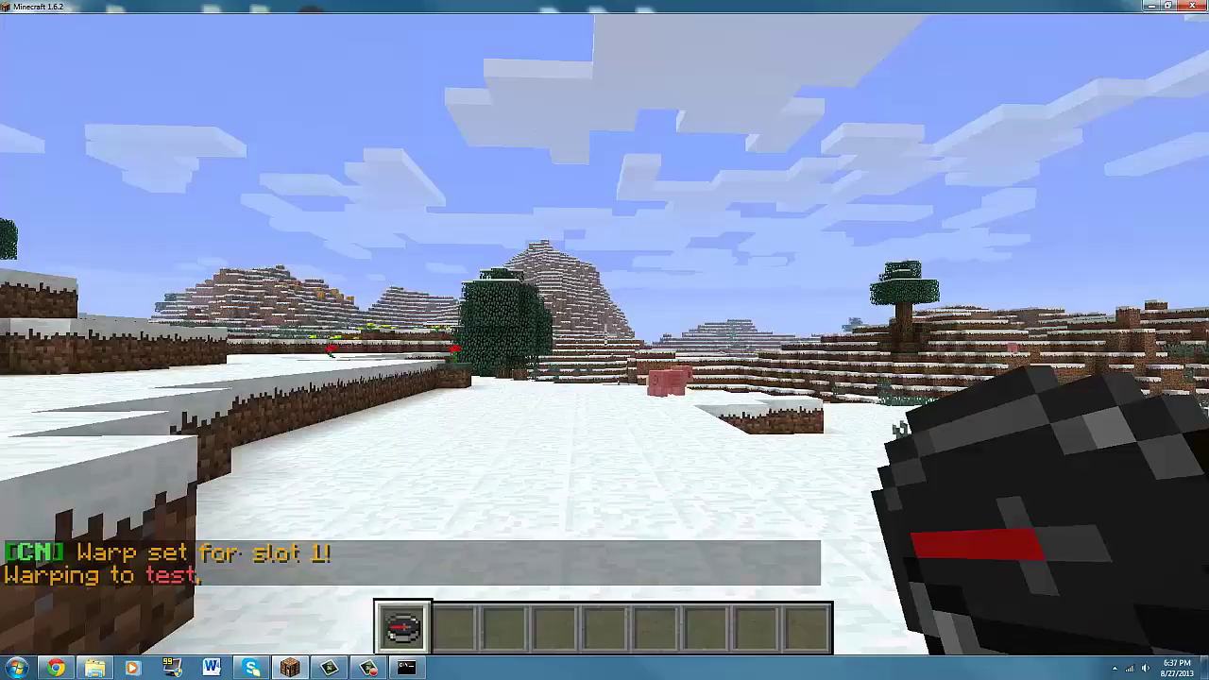
# Add a grass block from the Building Blocks to the second hotbar slot and hold it
pyautogui.rightClick(604, 333)
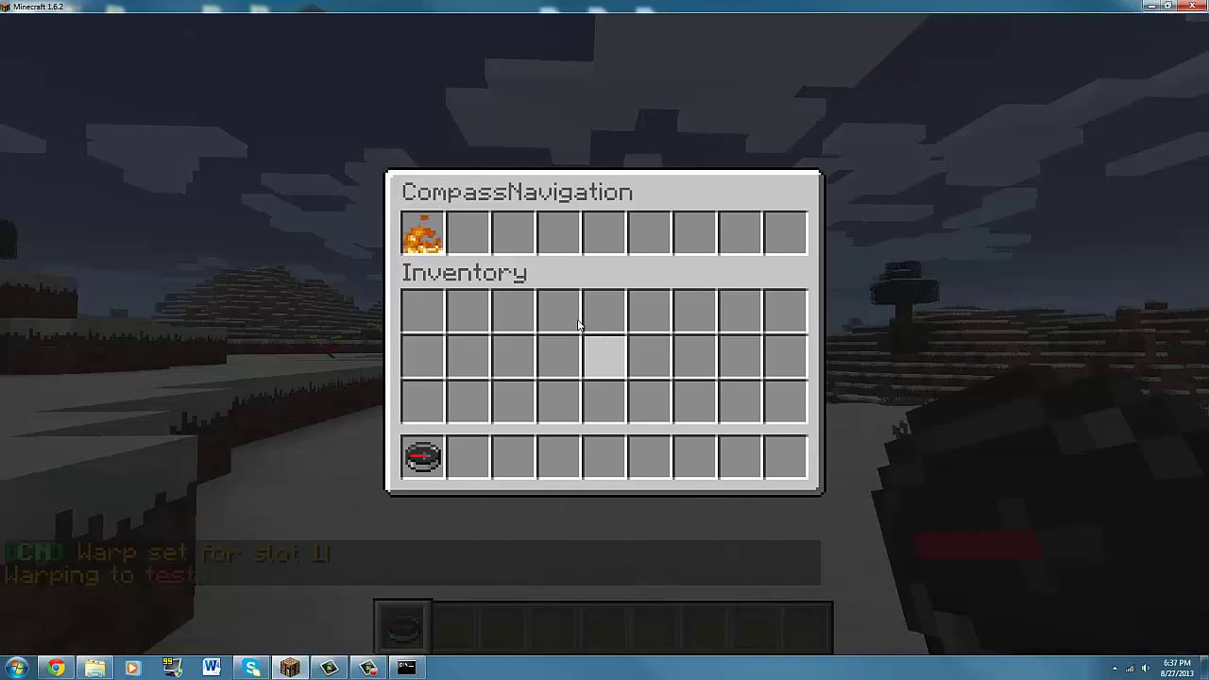
pyautogui.press('Escape')
pyautogui.press('t')
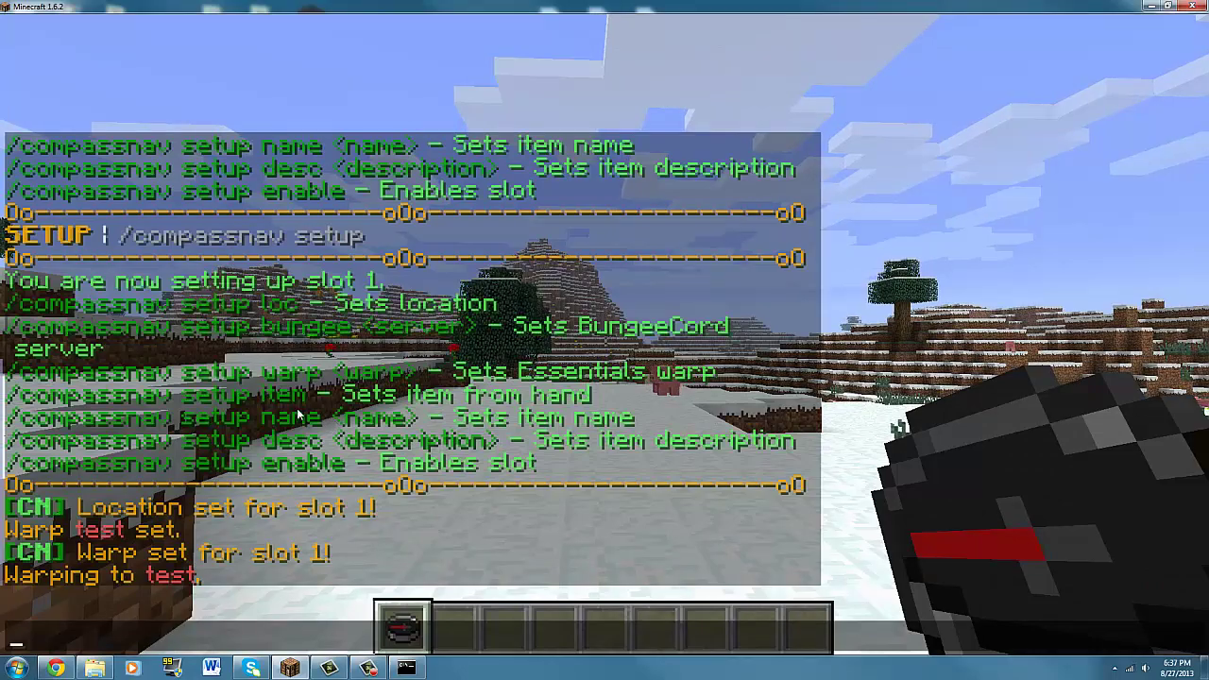
pyautogui.press('Escape')
pyautogui.press('e')
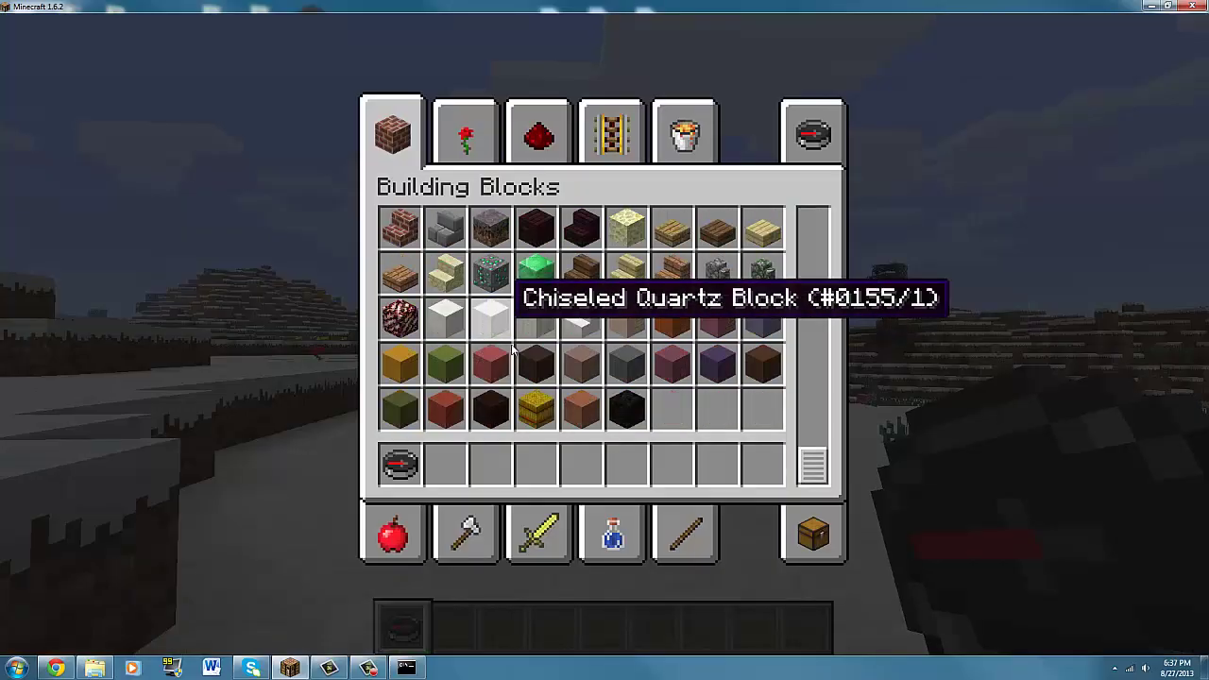
pyautogui.scroll(5, 513, 349)
pyautogui.scroll(-5, 297, 310)
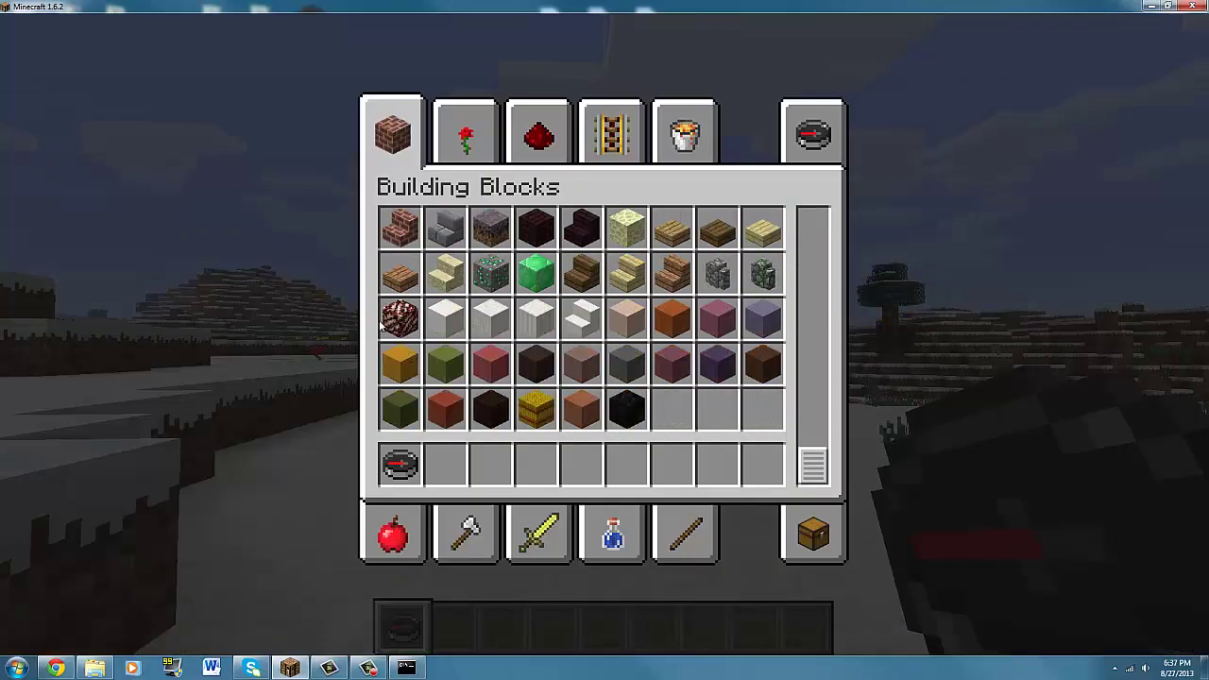
pyautogui.scroll(10, 387, 312)
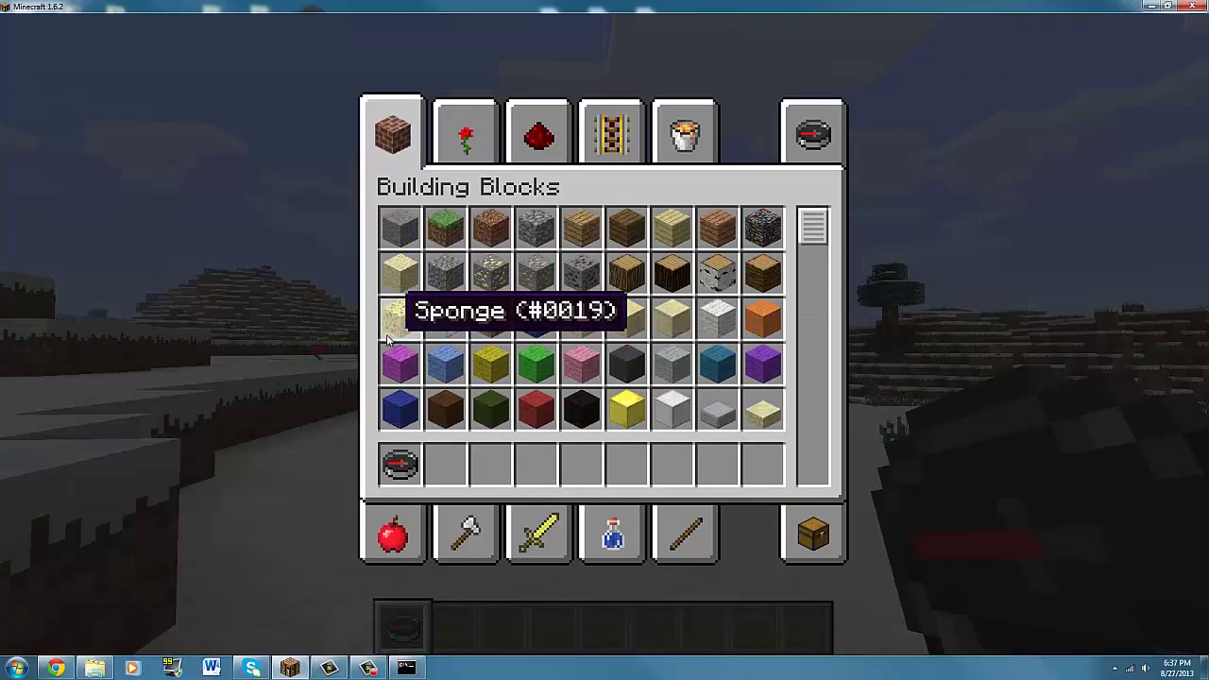
pyautogui.click(450, 238)
pyautogui.click(447, 474)
pyautogui.press('e')
pyautogui.press('2')
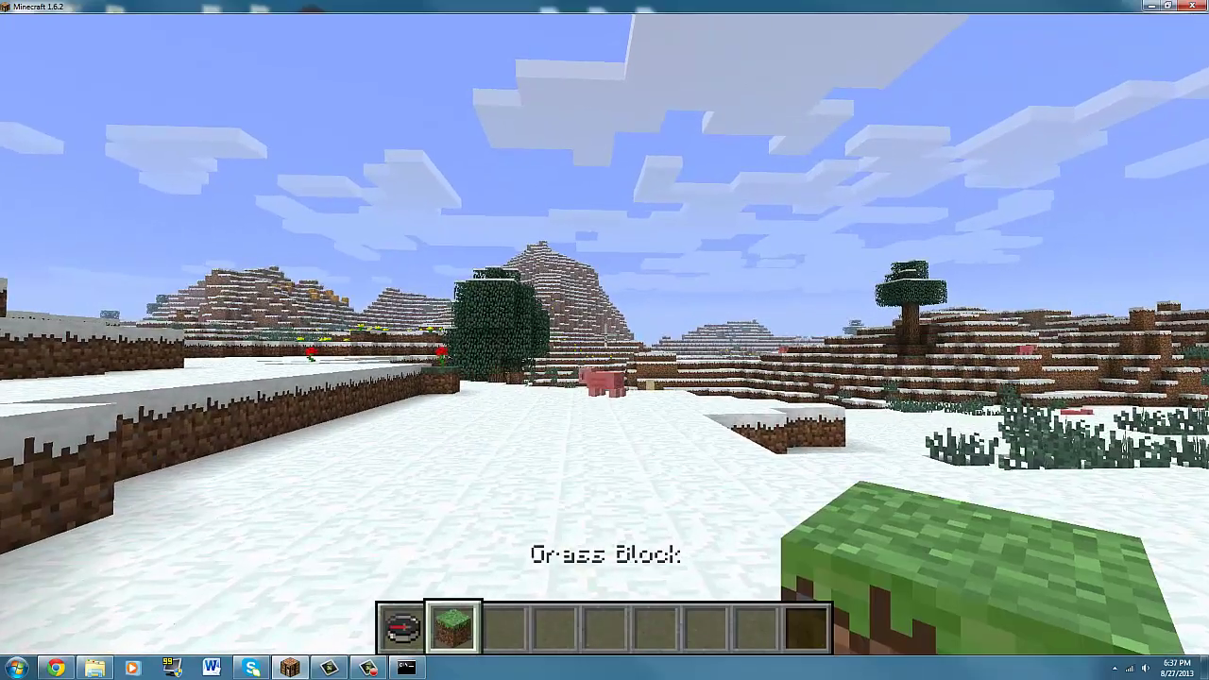
# Set slot 1's menu item to the held grass block with "/compassnav setup item"
pyautogui.press('w')
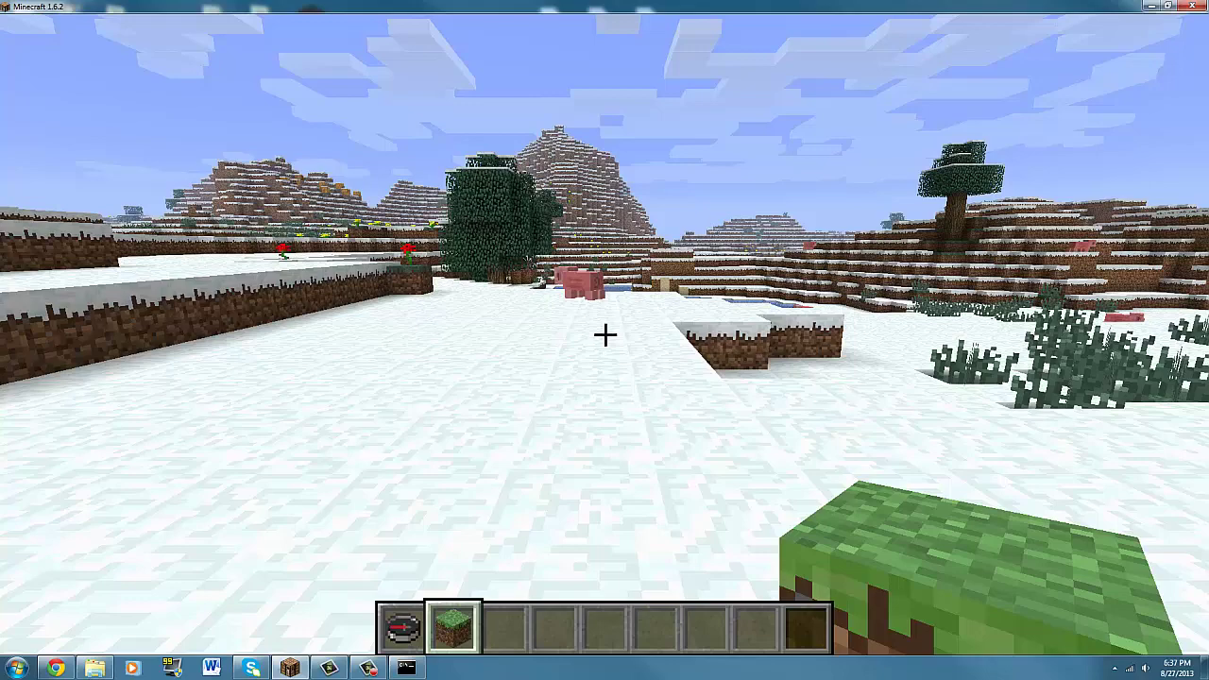
pyautogui.press('t')
pyautogui.press('Up')
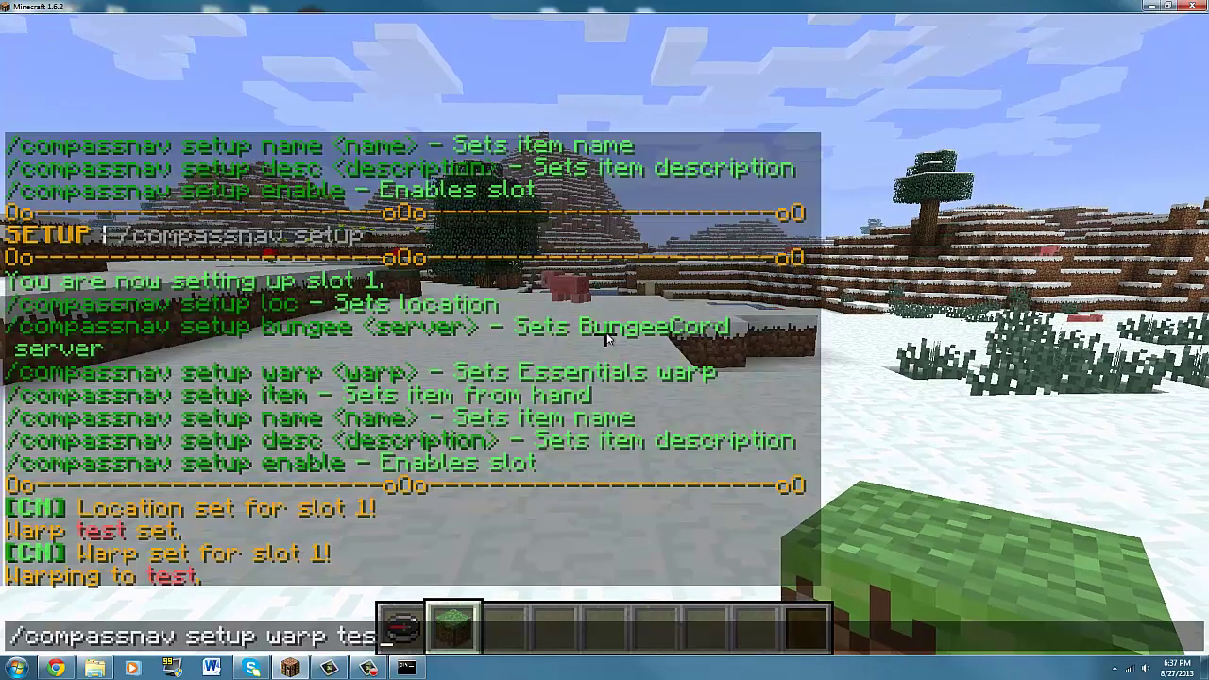
pyautogui.press('BackSpace')
pyautogui.press('BackSpace')
pyautogui.press('BackSpace')
pyautogui.press('BackSpace')
pyautogui.press('BackSpace')
pyautogui.press('BackSpace')
pyautogui.press('BackSpace')
pyautogui.press('BackSpace')
pyautogui.press('BackSpace')
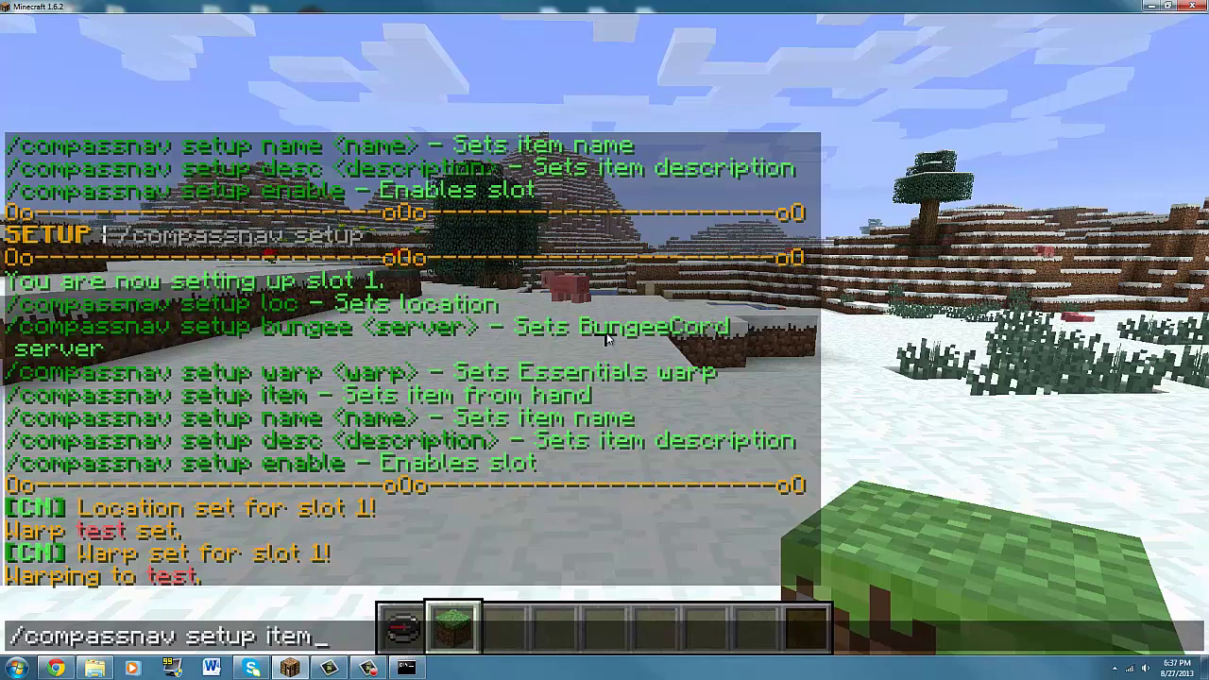
pyautogui.press('Return')
# Hold the compass and check slot 1's grass block item in the compass menu
pyautogui.press('1')
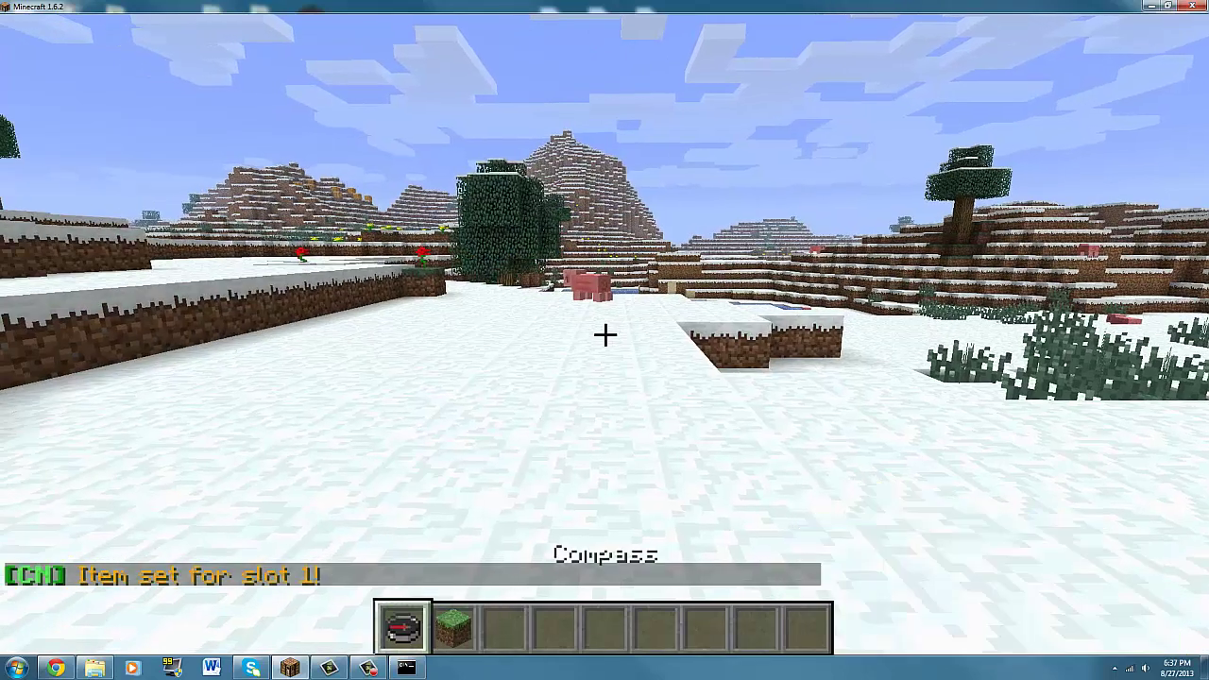
pyautogui.rightClick(604, 334)
pyautogui.click(438, 252)
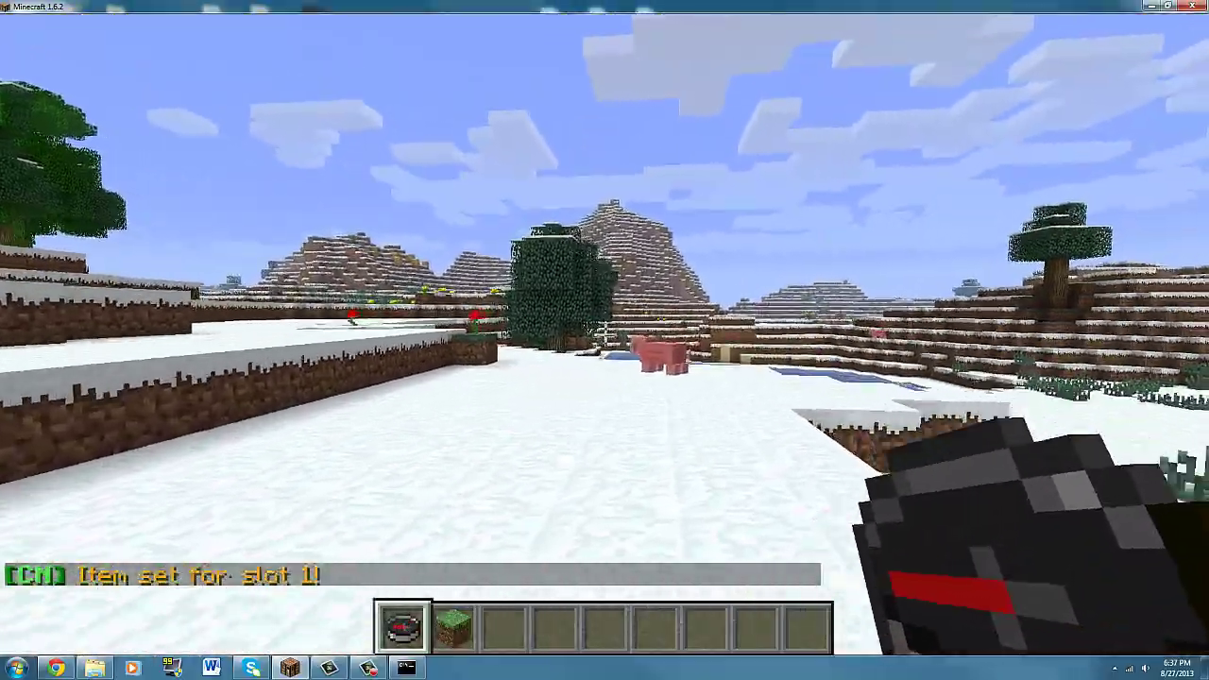
pyautogui.rightClick(604, 334)
pyautogui.click(432, 245)
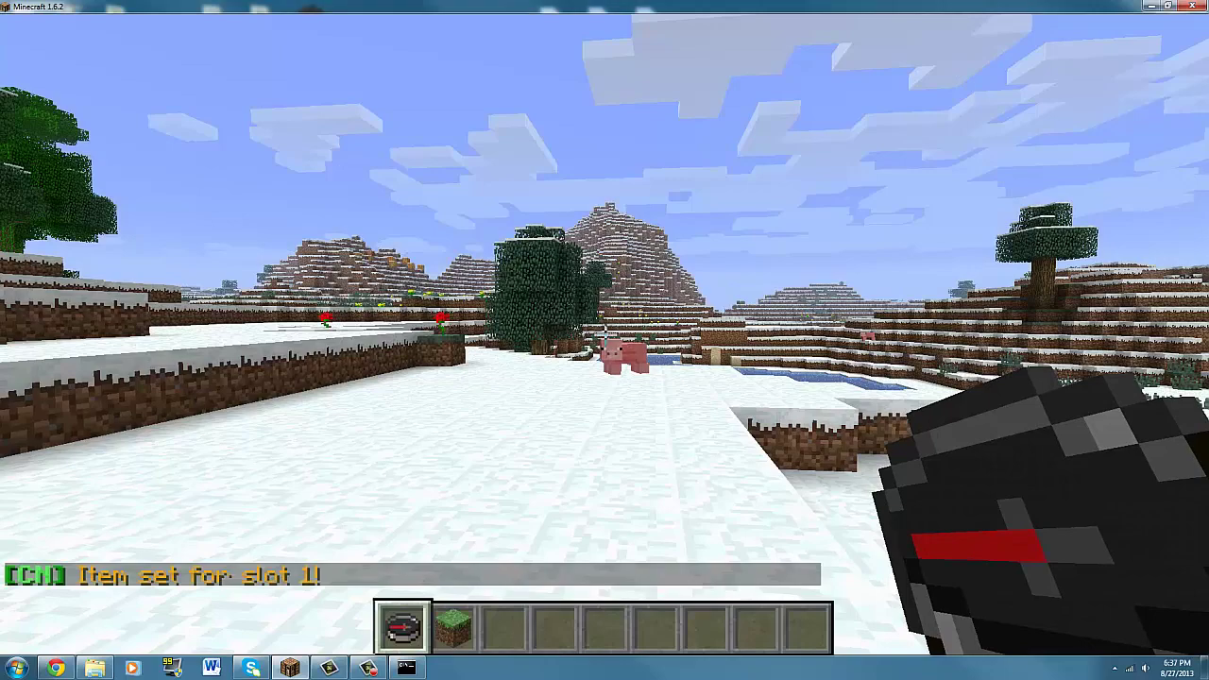
# Name slot 1's item with "/compassnav setup name &2Test"
pyautogui.press('t')
pyautogui.press('Up')
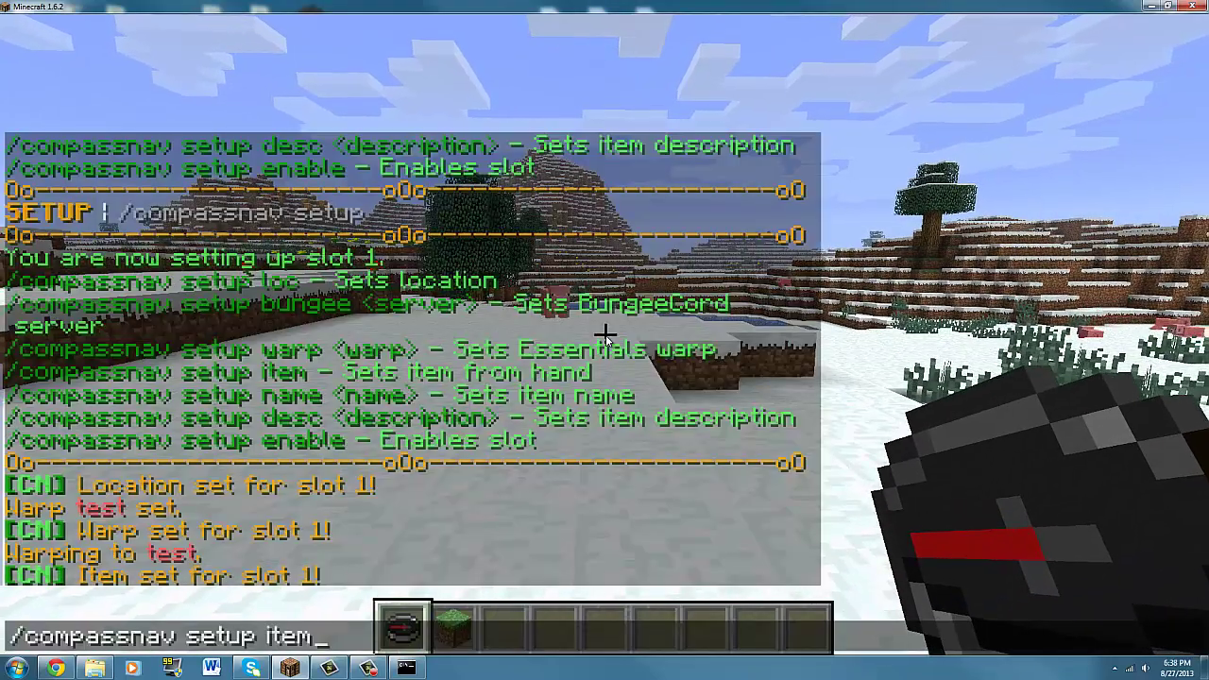
pyautogui.press('BackSpace')
pyautogui.press('BackSpace')
pyautogui.press('BackSpace')
pyautogui.write('name &2')
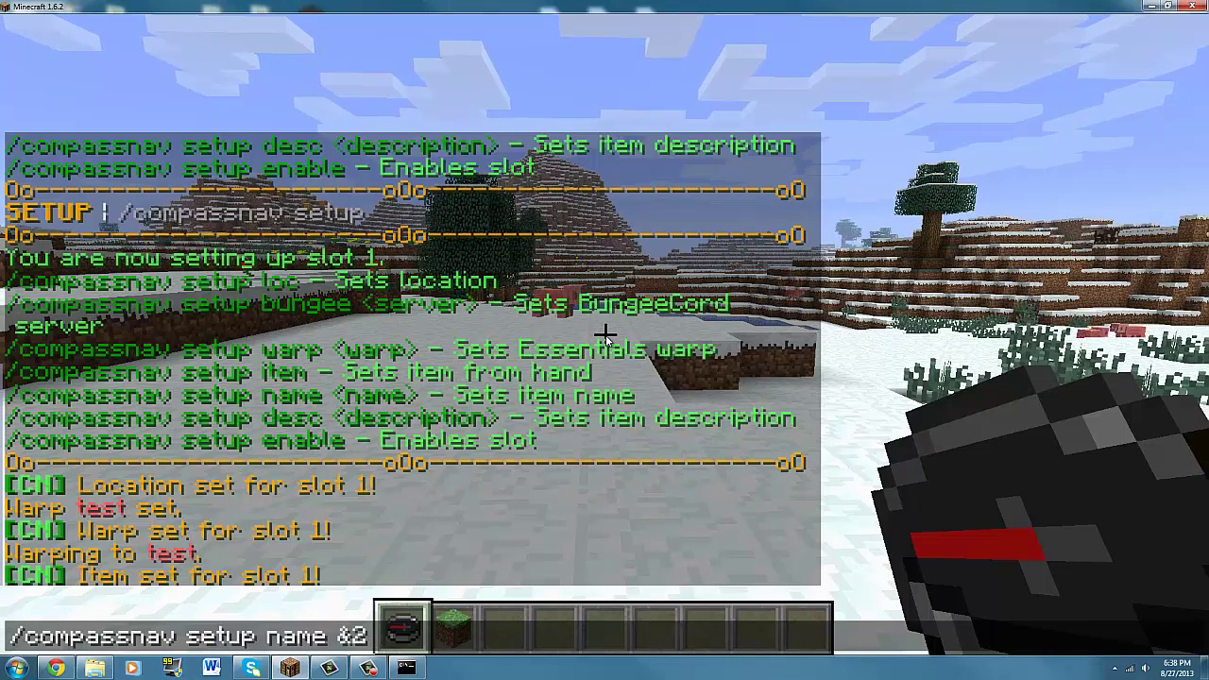
pyautogui.write('Test')
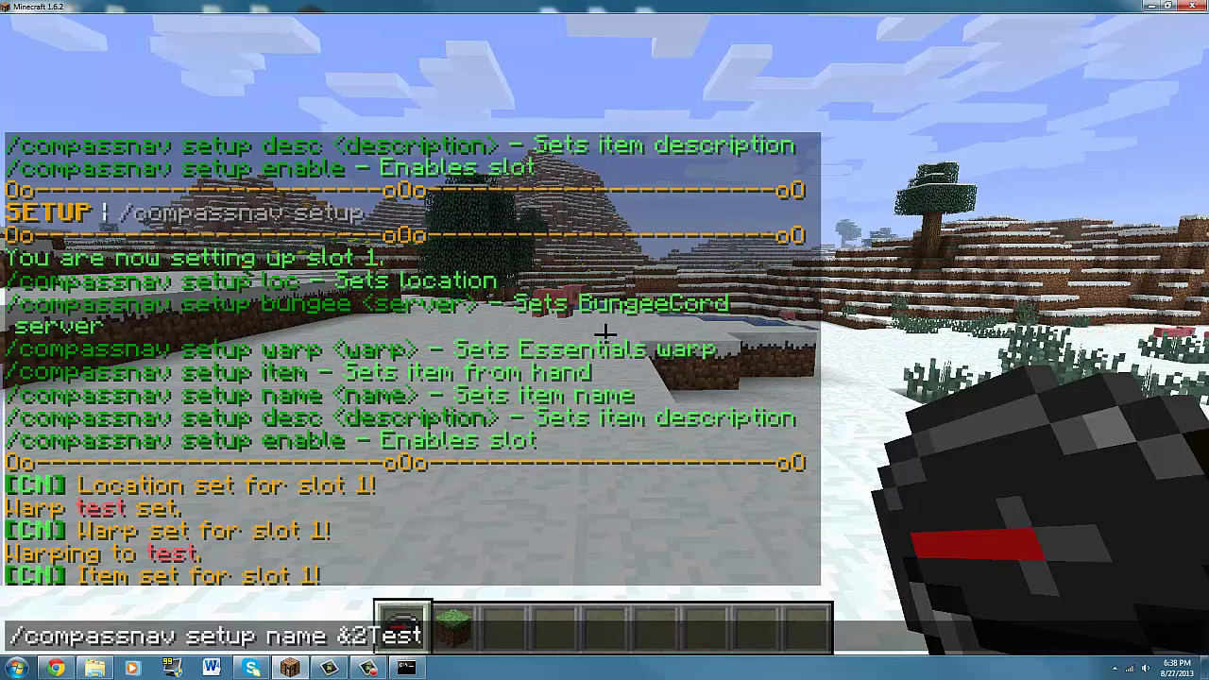
pyautogui.press('Return')
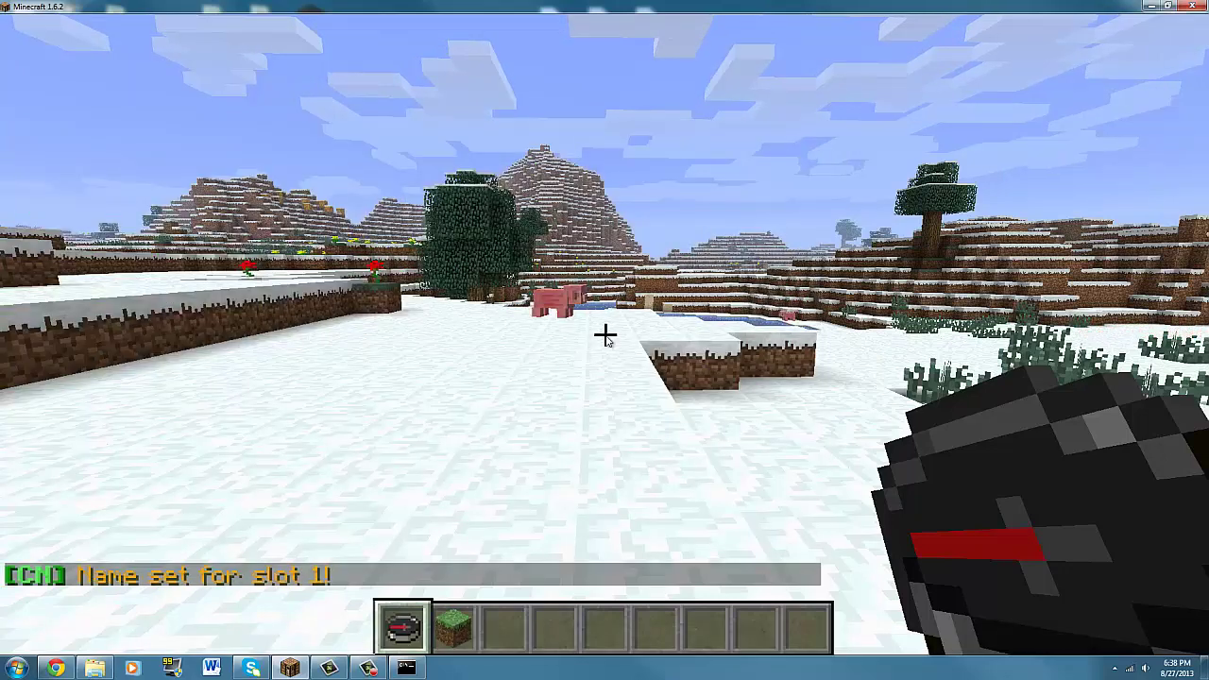
# Check the name of slot 1's item in the compass menu
pyautogui.rightClick(605, 337)
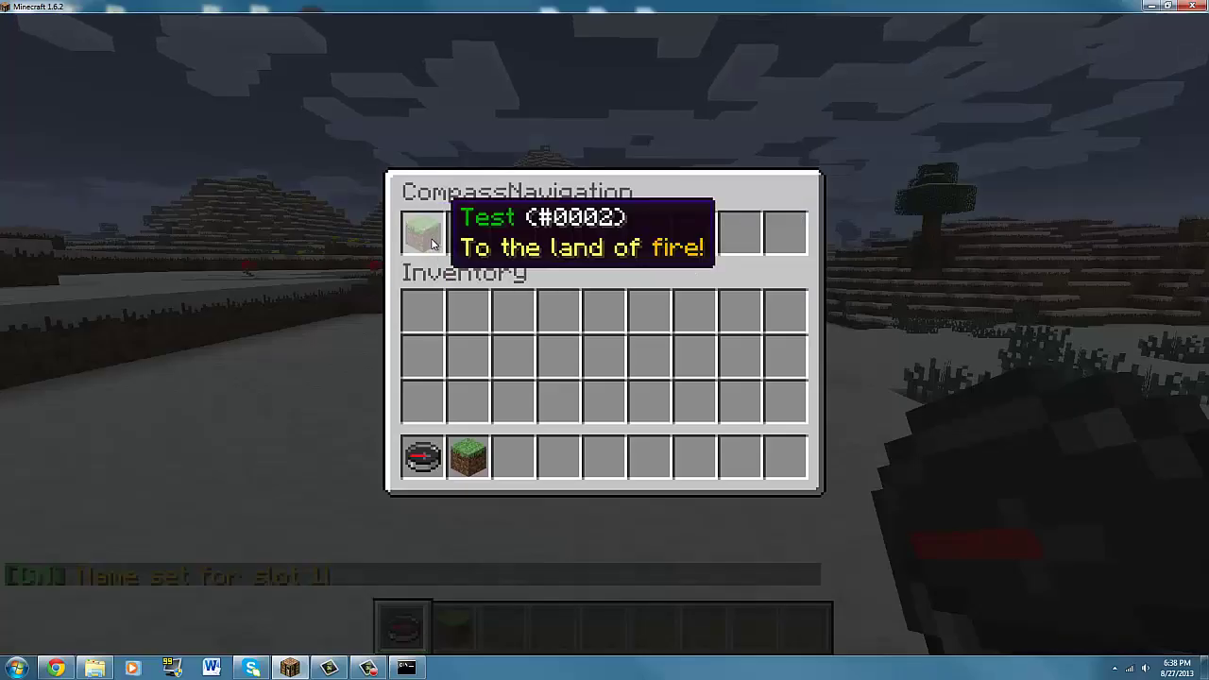
pyautogui.press('Escape')
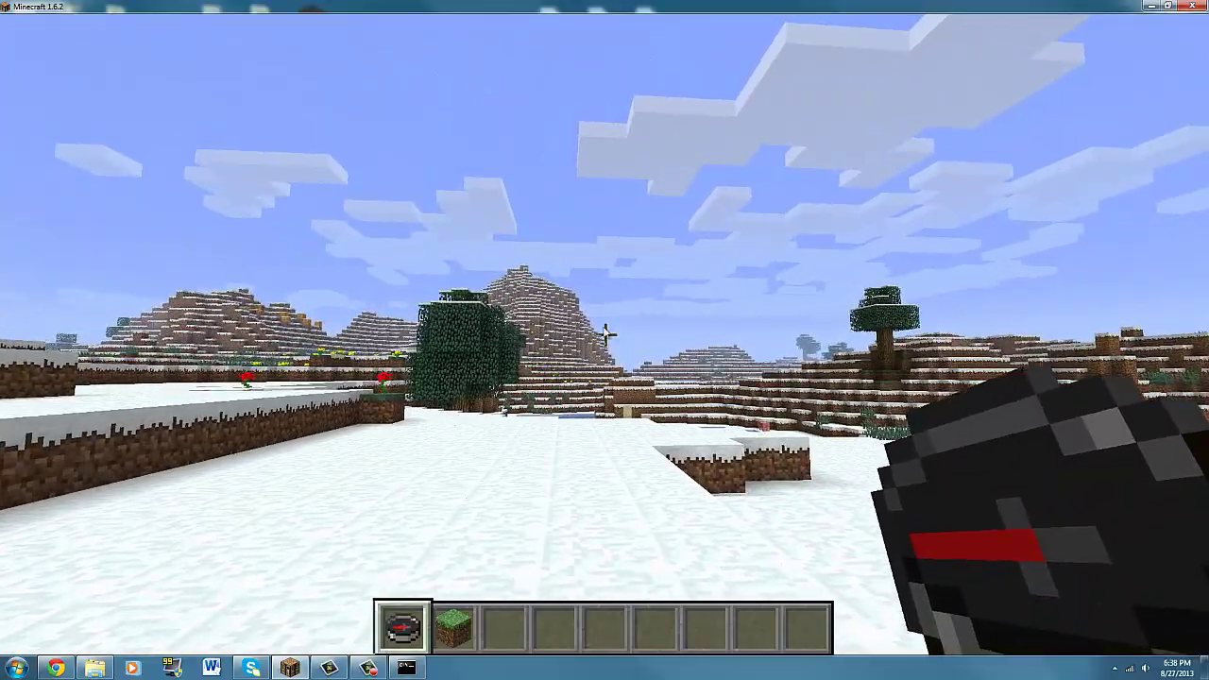
pyautogui.rightClick(605, 340)
pyautogui.click(406, 247)
# Set slot 1's description with "/compassnav setup desc" to the text "Teleports you to the test warp!"
pyautogui.press('t')
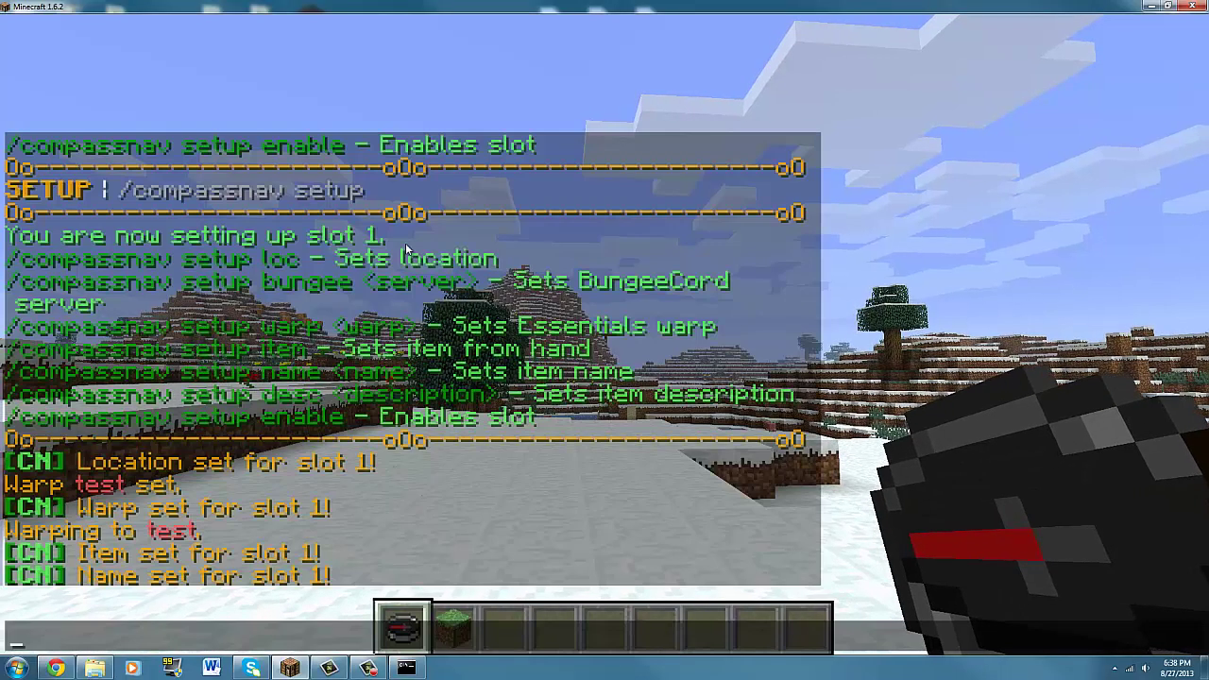
pyautogui.press('Up')
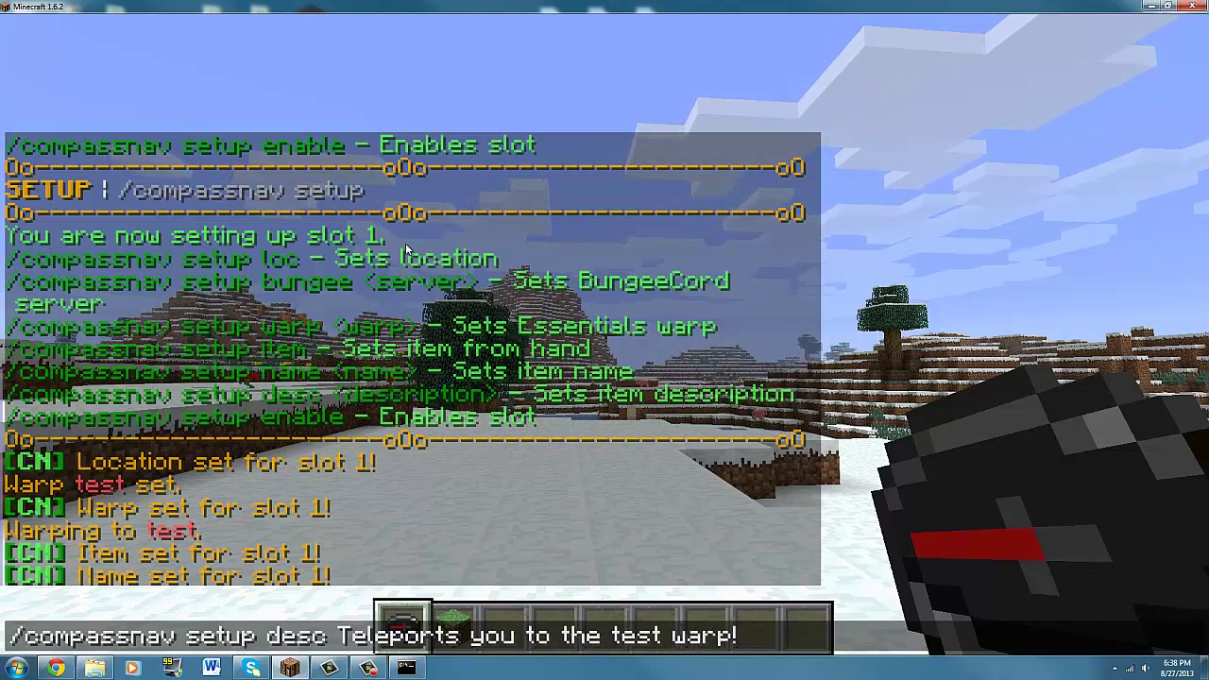
pyautogui.press('Return')
# Examine slot 1's description and the slots in the compass menu, and review the setup commands in the chat
pyautogui.rightClick(605, 337)
pyautogui.moveTo(416, 249)
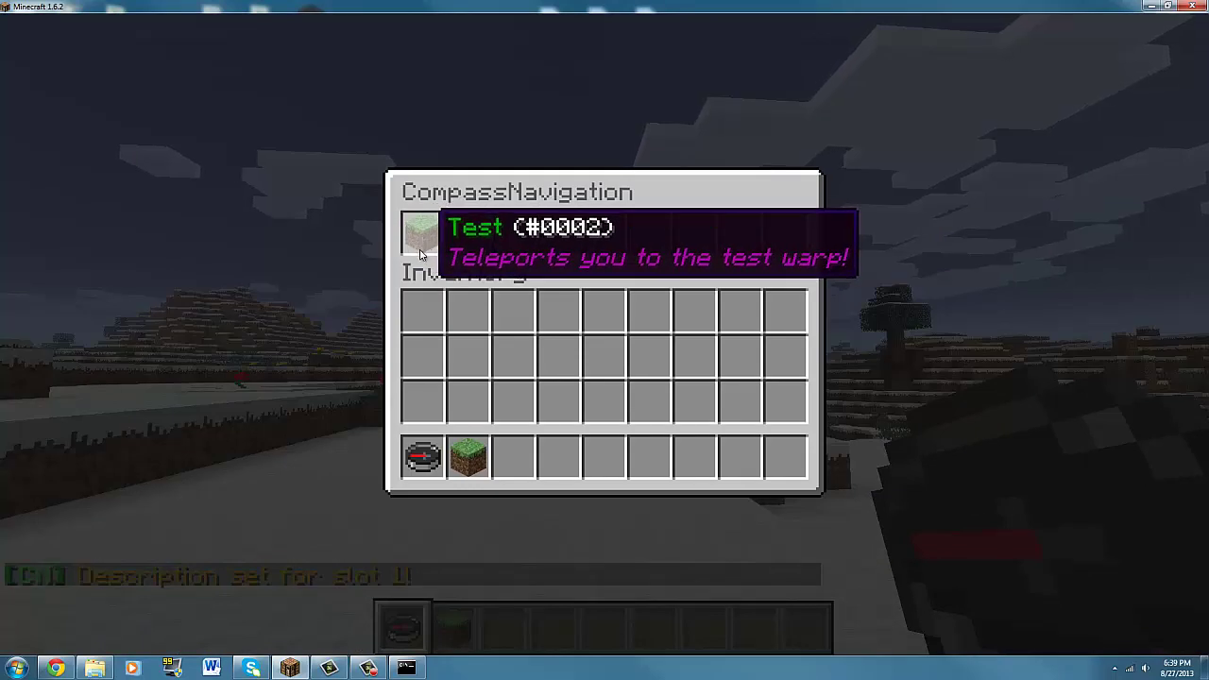
pyautogui.press('Escape')
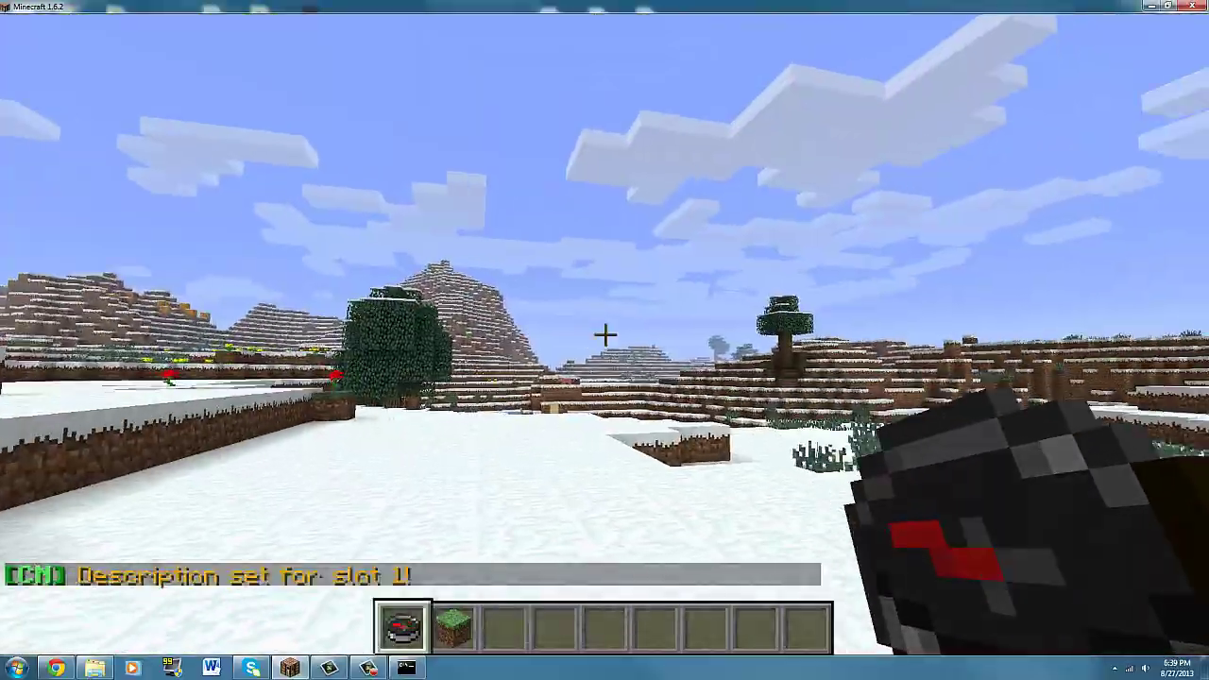
pyautogui.rightClick(604, 332)
pyautogui.press('Escape')
pyautogui.rightClick(605, 334)
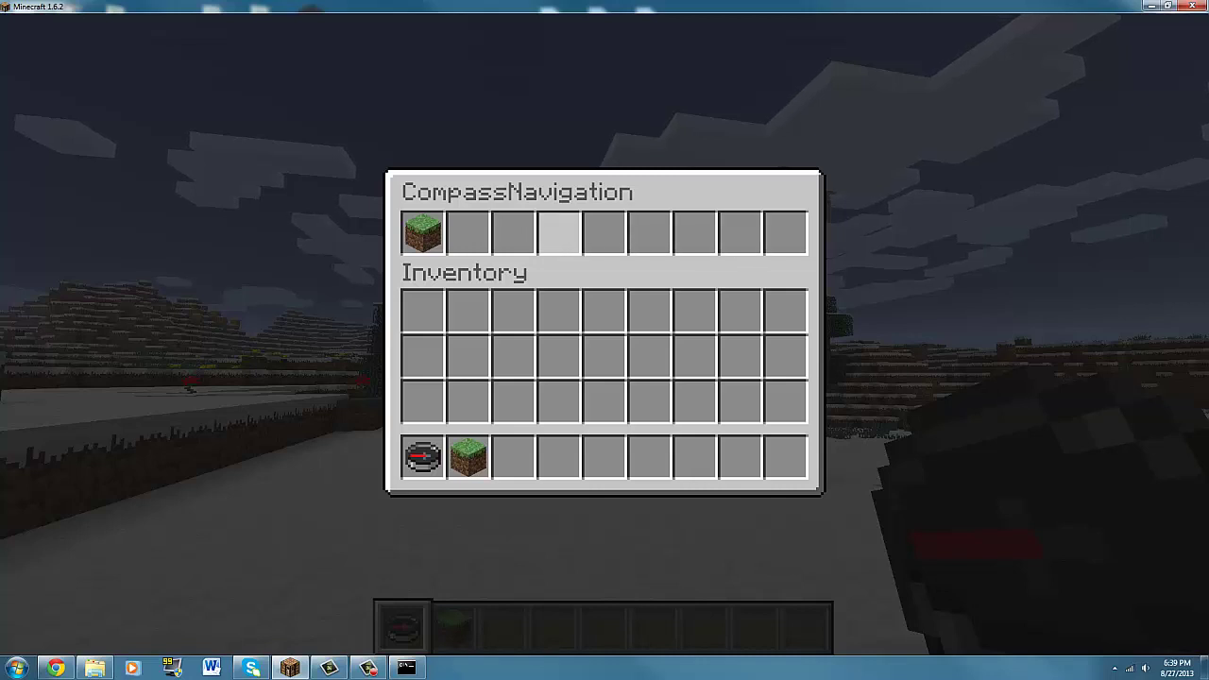
pyautogui.press('Escape')
pyautogui.press('t')
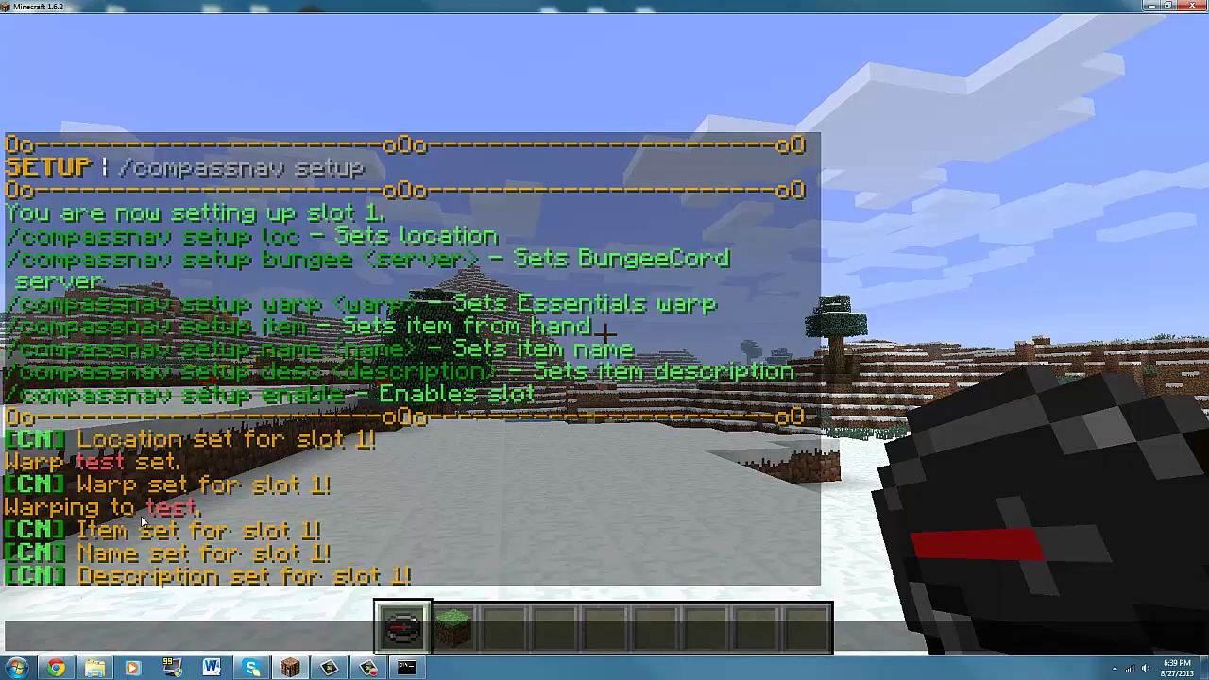
pyautogui.press('Escape')
pyautogui.rightClick(605, 340)
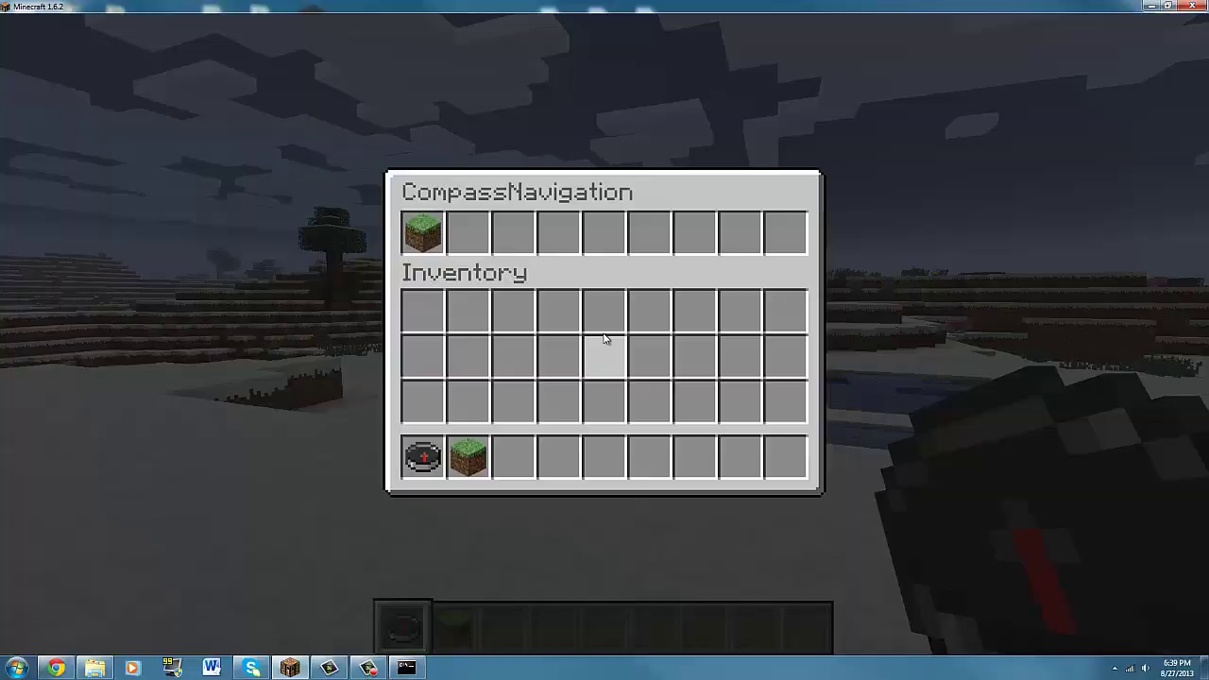
pyautogui.click(423, 233)
# Start the setup of compass menu slot 2 with the "/compassnav setup" command
pyautogui.scroll(-2, 604, 340)
pyautogui.scroll(1, 605, 340)
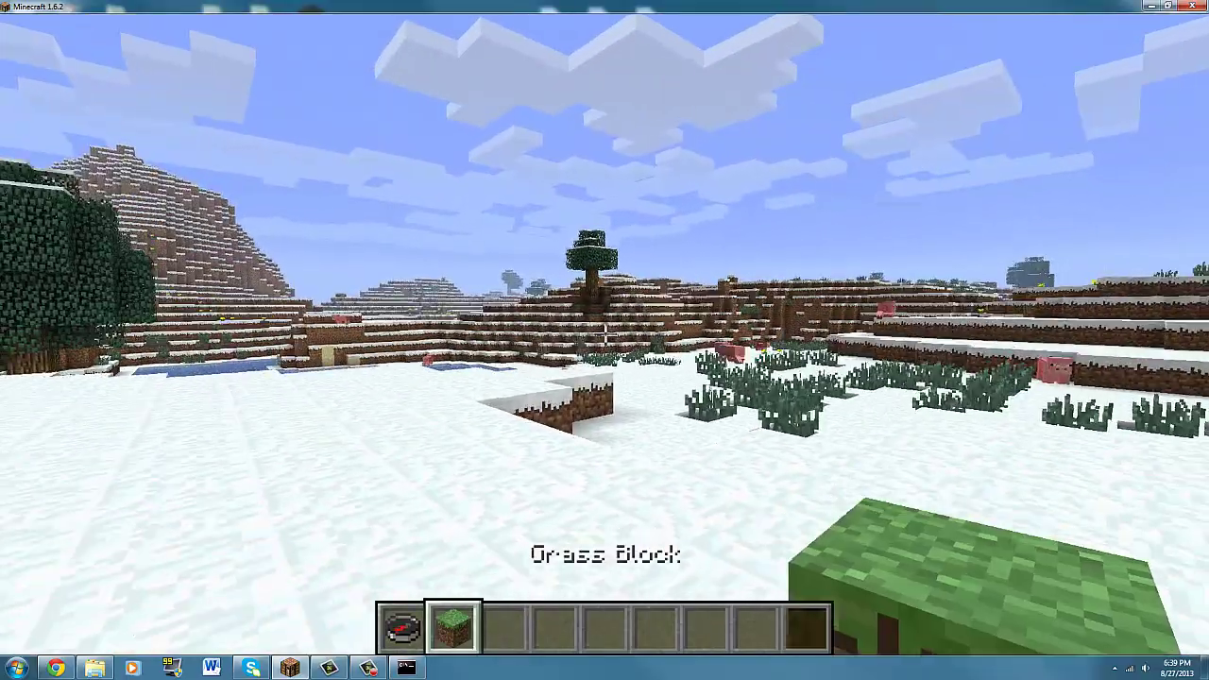
pyautogui.press('t')
pyautogui.press('Up')
pyautogui.press('BackSpace')
pyautogui.press('BackSpace')
pyautogui.press('BackSpace')
pyautogui.press('BackSpace')
pyautogui.press('BackSpace')
pyautogui.press('BackSpace')
pyautogui.press('BackSpace')
pyautogui.press('BackSpace')
pyautogui.press('BackSpace')
pyautogui.press('BackSpace')
pyautogui.press('BackSpace')
pyautogui.press('BackSpace')
pyautogui.press('BackSpace')
pyautogui.press('BackSpace')
pyautogui.press('BackSpace')
pyautogui.press('BackSpace')
pyautogui.press('BackSpace')
pyautogui.press('BackSpace')
pyautogui.press('BackSpace')
pyautogui.press('BackSpace')
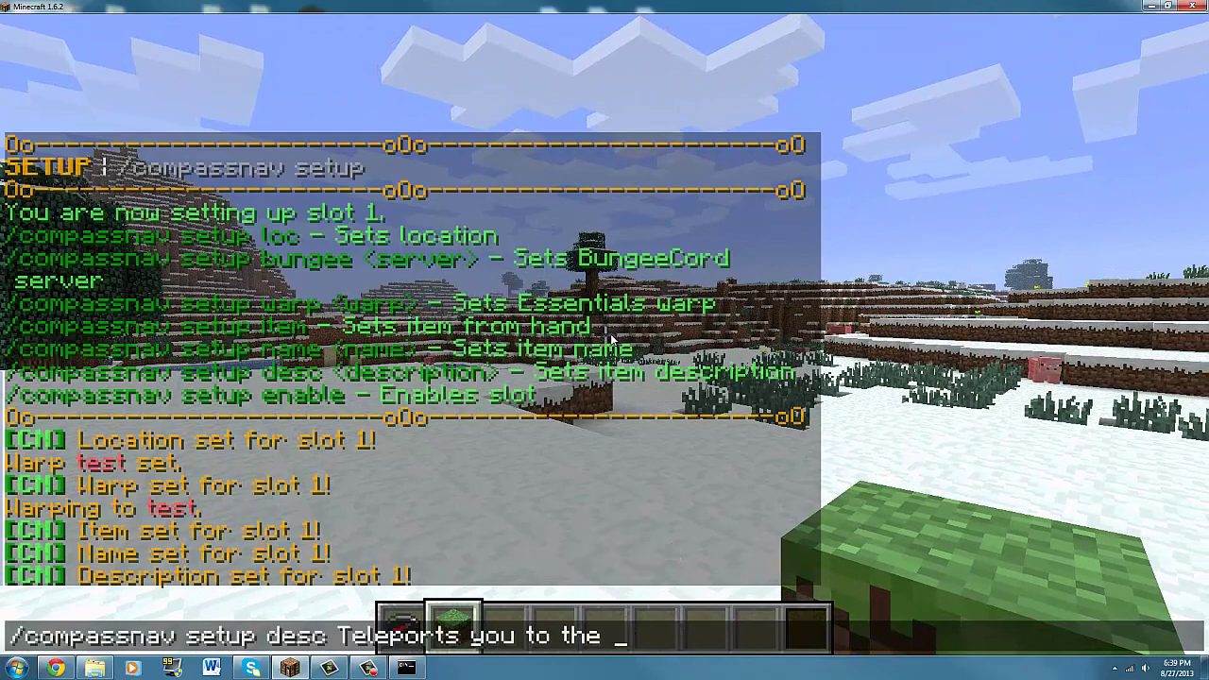
pyautogui.press('Return')
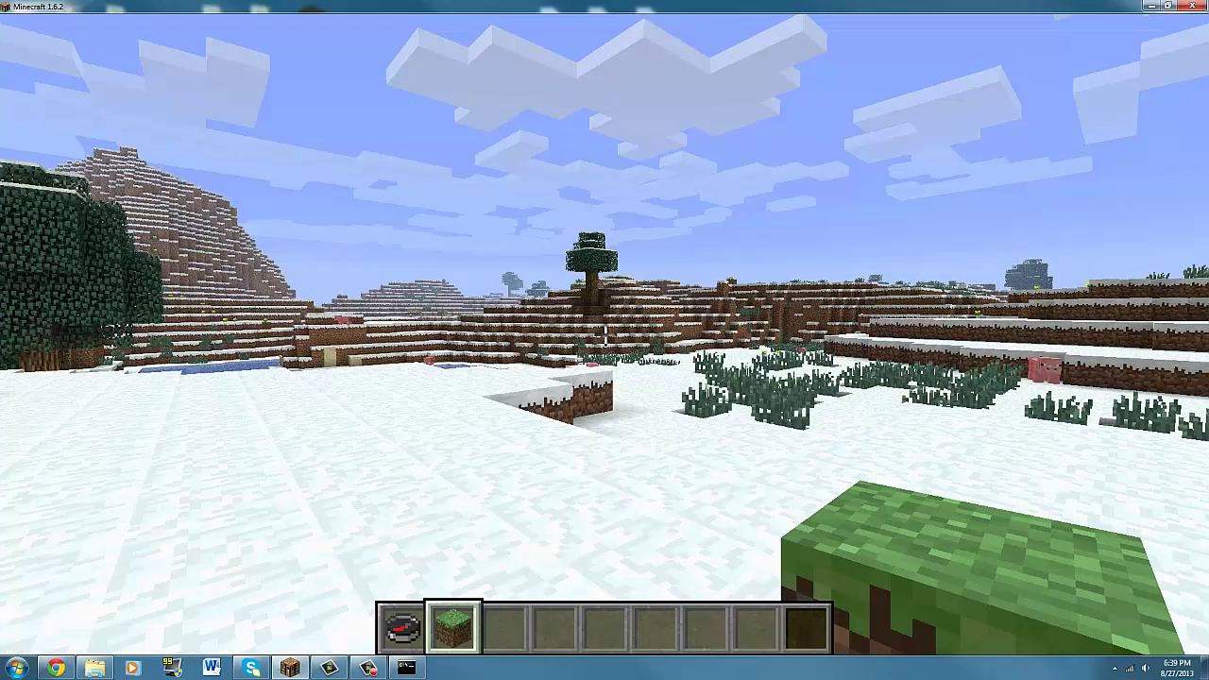
pyautogui.press('t')
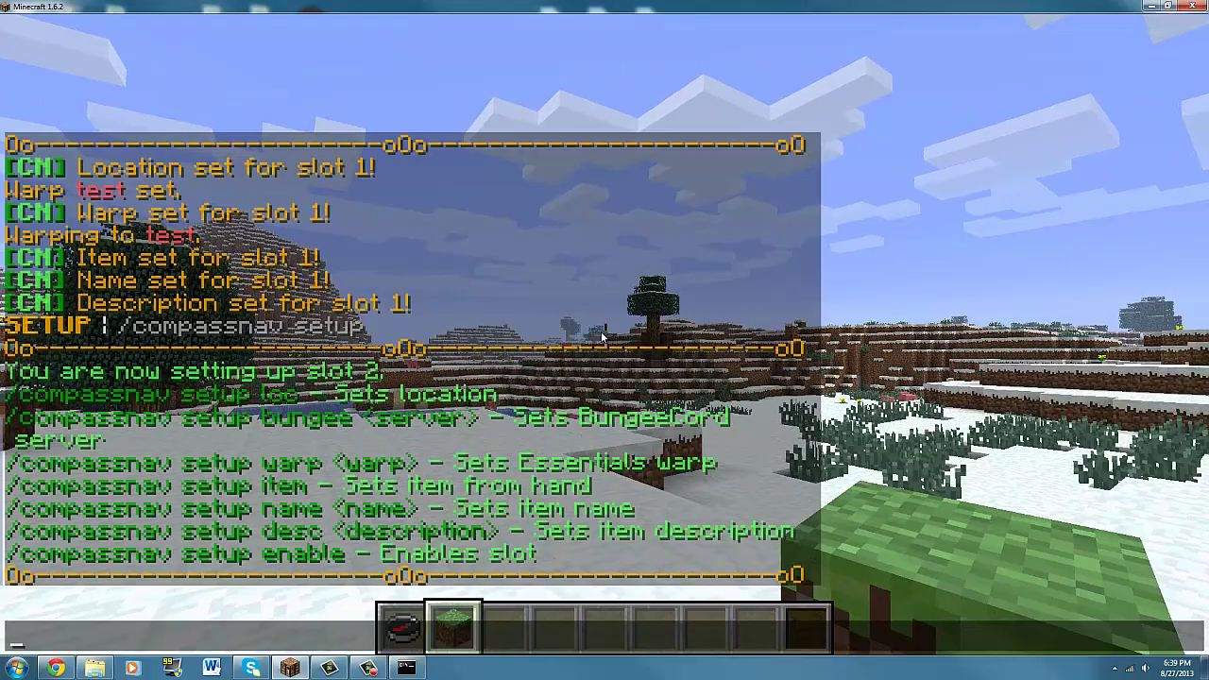
pyautogui.press('Escape')
# Add a cobblestone block from the Building Blocks to the third hotbar slot and hold it
pyautogui.press('e')
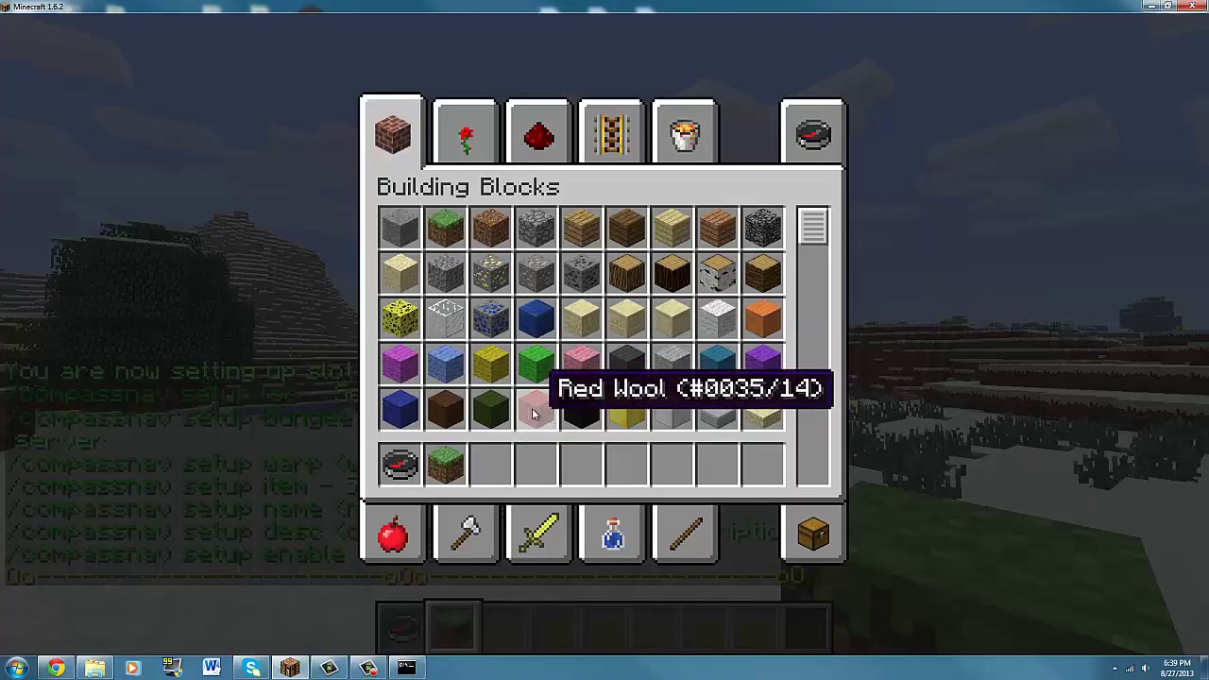
pyautogui.click(536, 227)
pyautogui.click(490, 464)
pyautogui.press('e')
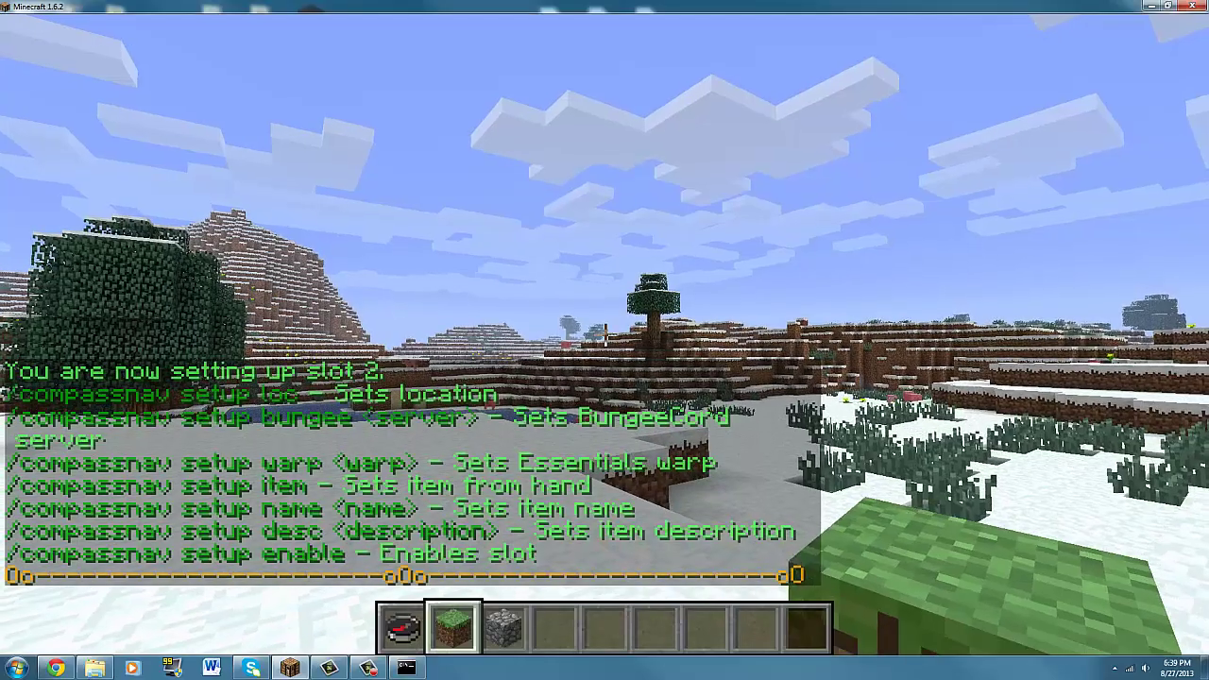
pyautogui.press('3')
# Set slot 2's menu item to the held cobblestone with "/compassnav setup item"
pyautogui.press('t')
pyautogui.press('Up')
pyautogui.press('BackSpace')
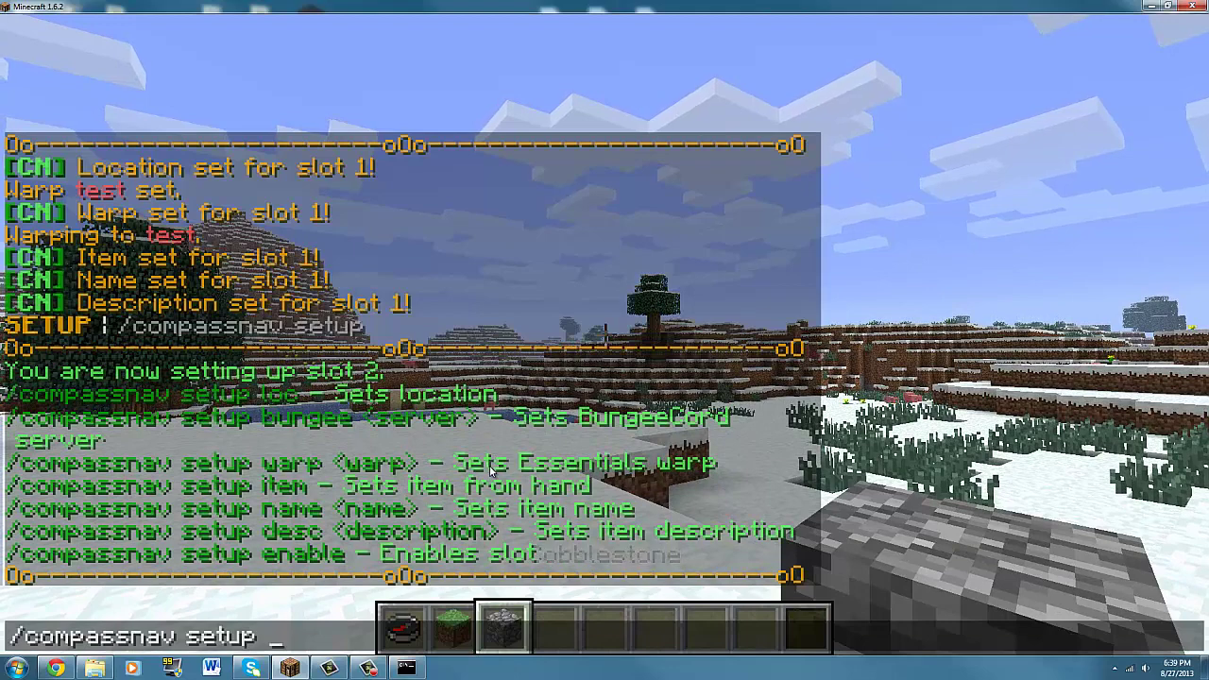
pyautogui.write('item')
pyautogui.press('Return')
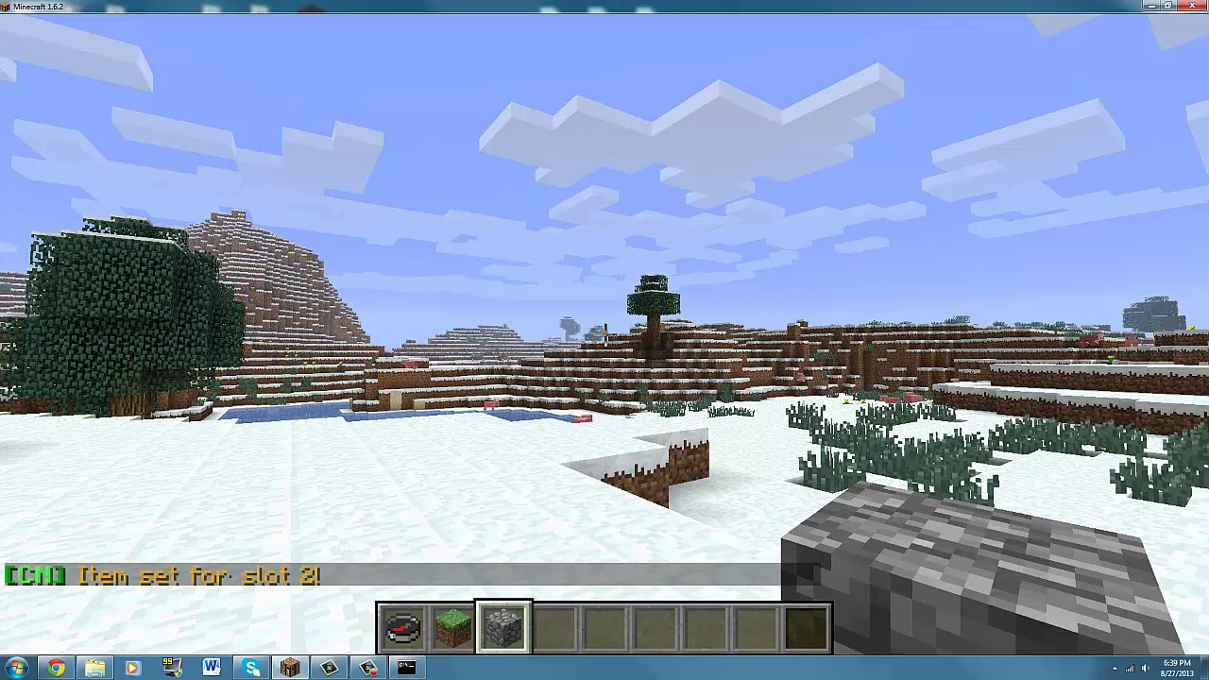
# Name compass menu slot 2 "Test2" with the command "/compassnav setup name Test2"
pyautogui.press('t')
pyautogui.press('Up')
pyautogui.press('BackSpace')
pyautogui.press('BackSpace')
pyautogui.press('BackSpace')
pyautogui.press('BackSpace')
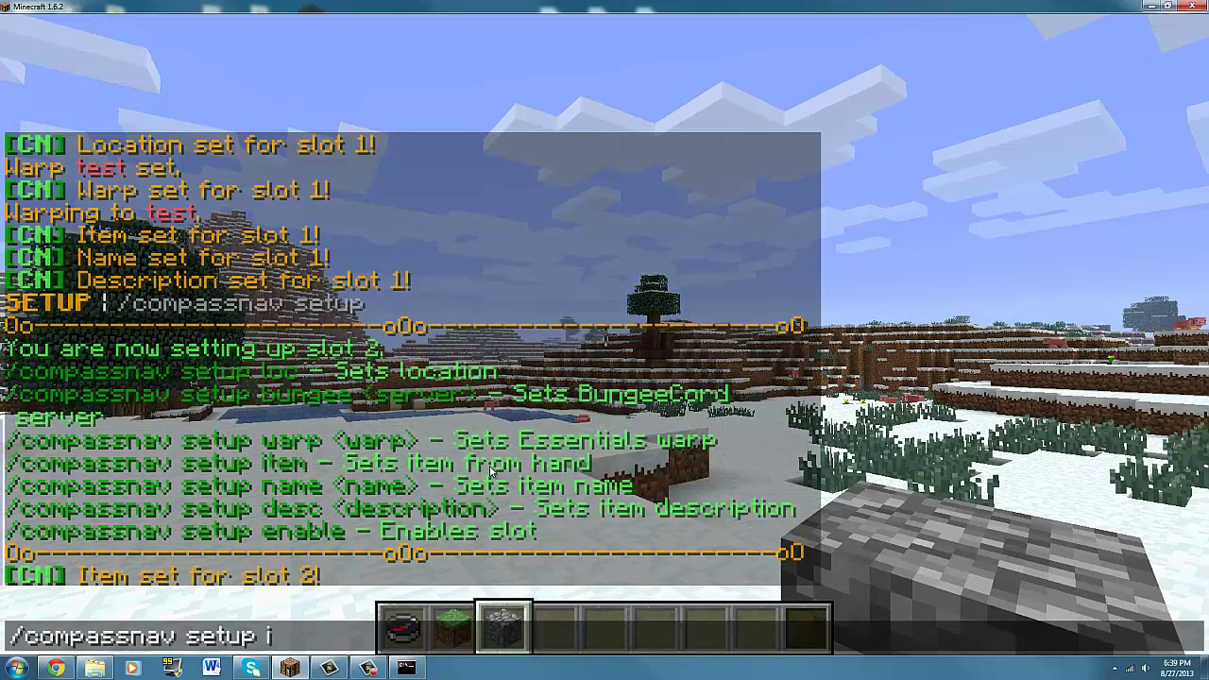
pyautogui.write('name Tes')
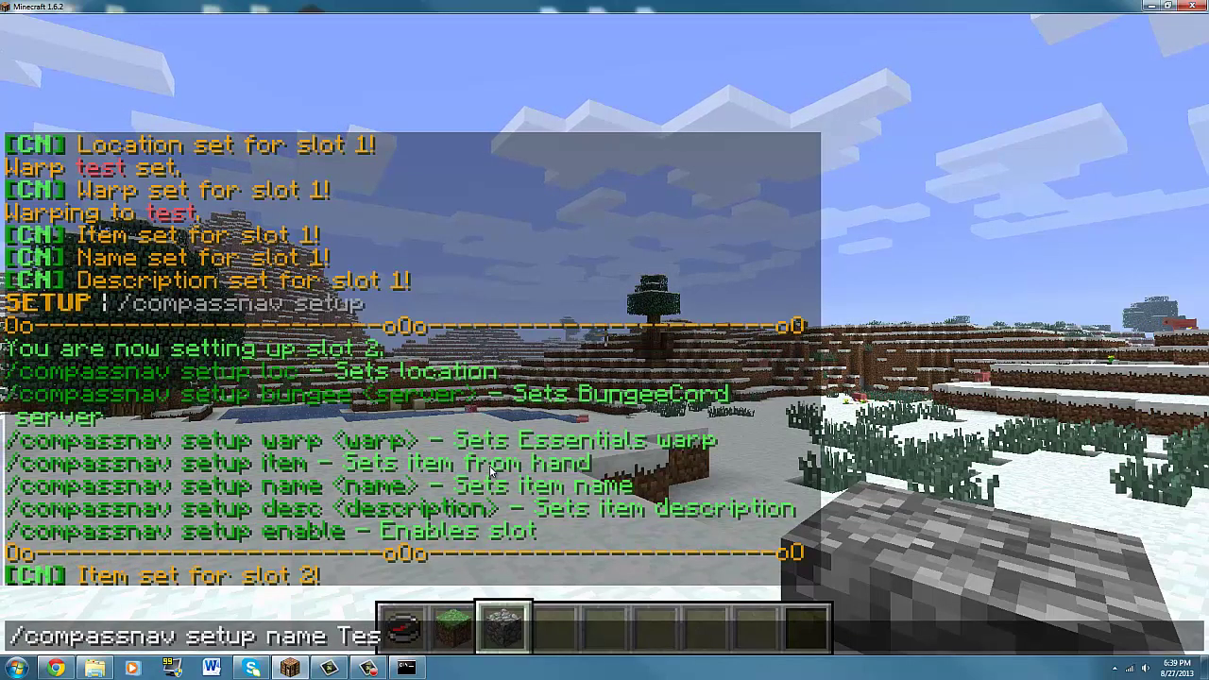
pyautogui.write('t2')
pyautogui.press('Return')
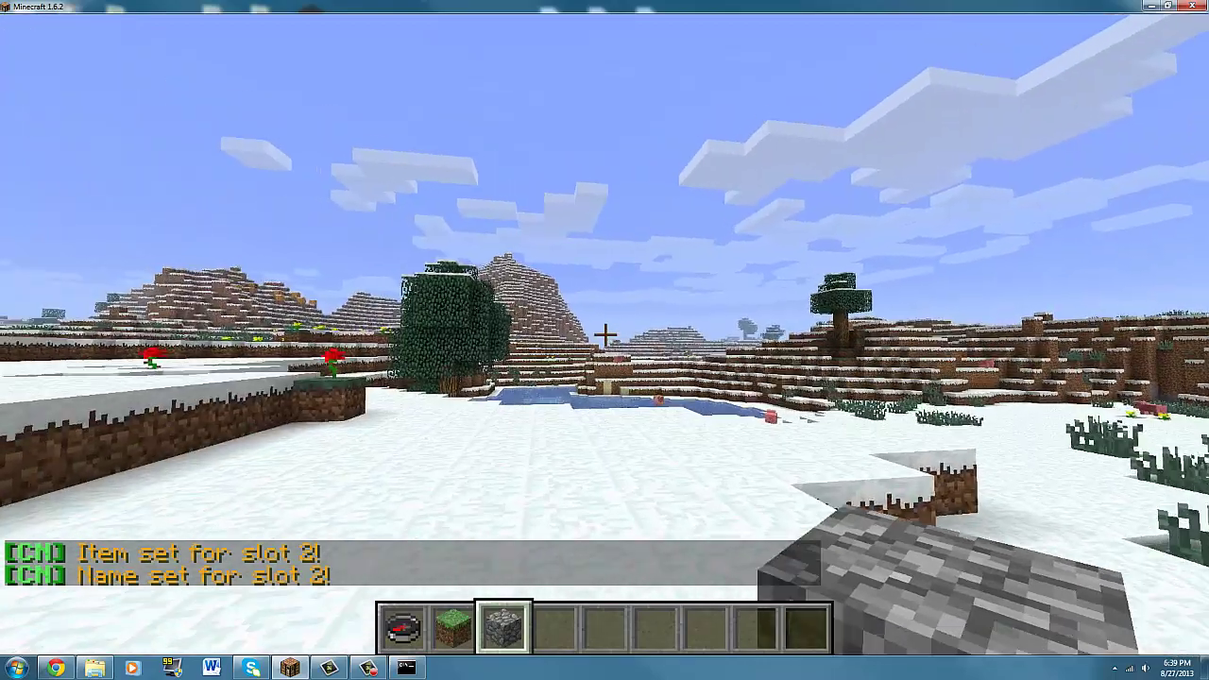
# Set slot 2's teleport location to the current position with "/compassnav setup loc"
pyautogui.press('t')
pyautogui.press('Up')
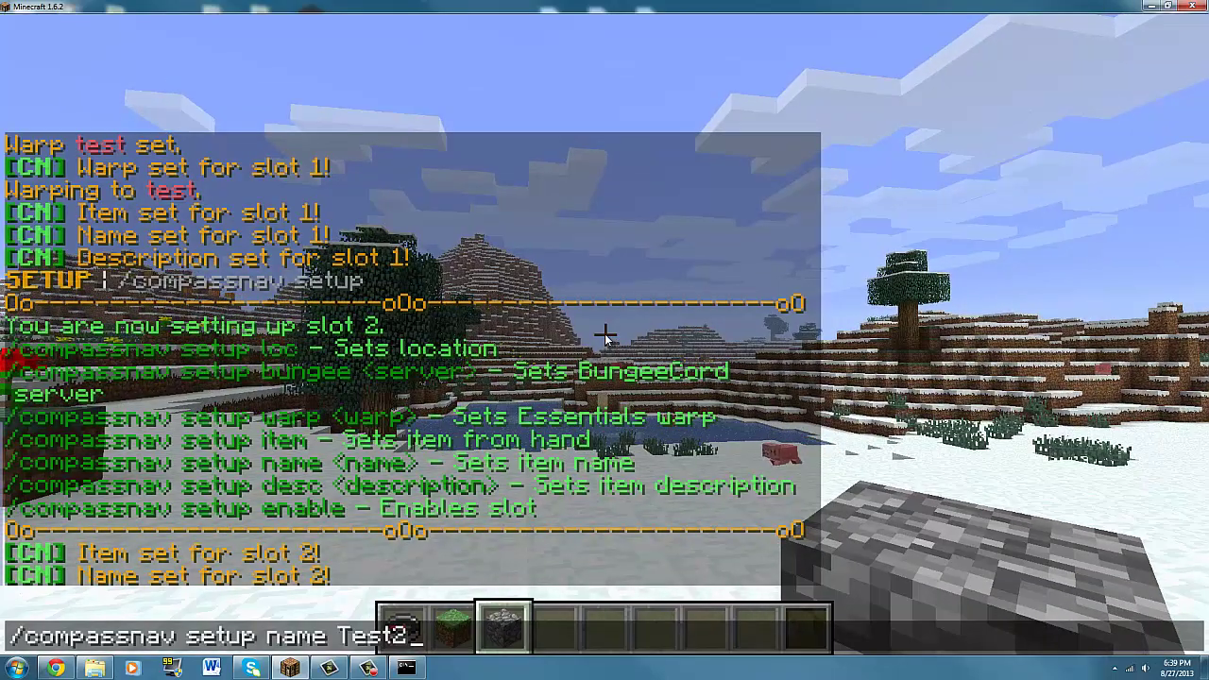
pyautogui.press('BackSpace')
pyautogui.press('BackSpace')
pyautogui.press('BackSpace')
pyautogui.press('BackSpace')
pyautogui.press('BackSpace')
pyautogui.press('BackSpace')
pyautogui.press('BackSpace')
pyautogui.press('BackSpace')
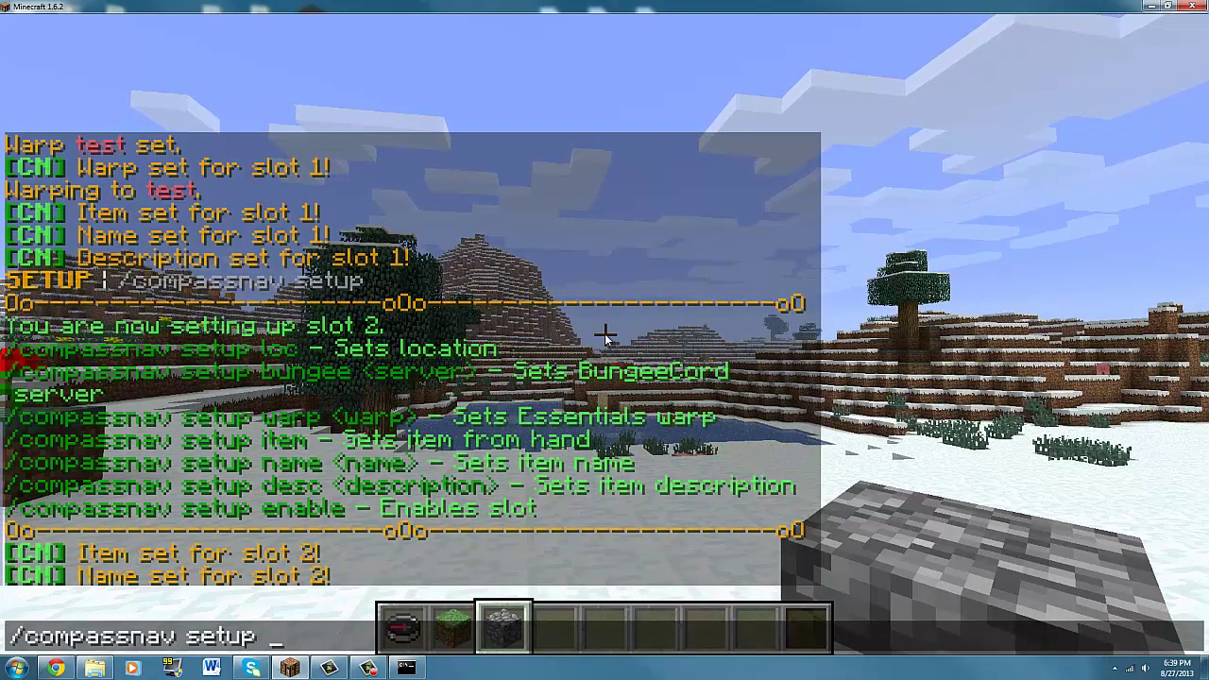
pyautogui.write('loc')
pyautogui.press('Return')
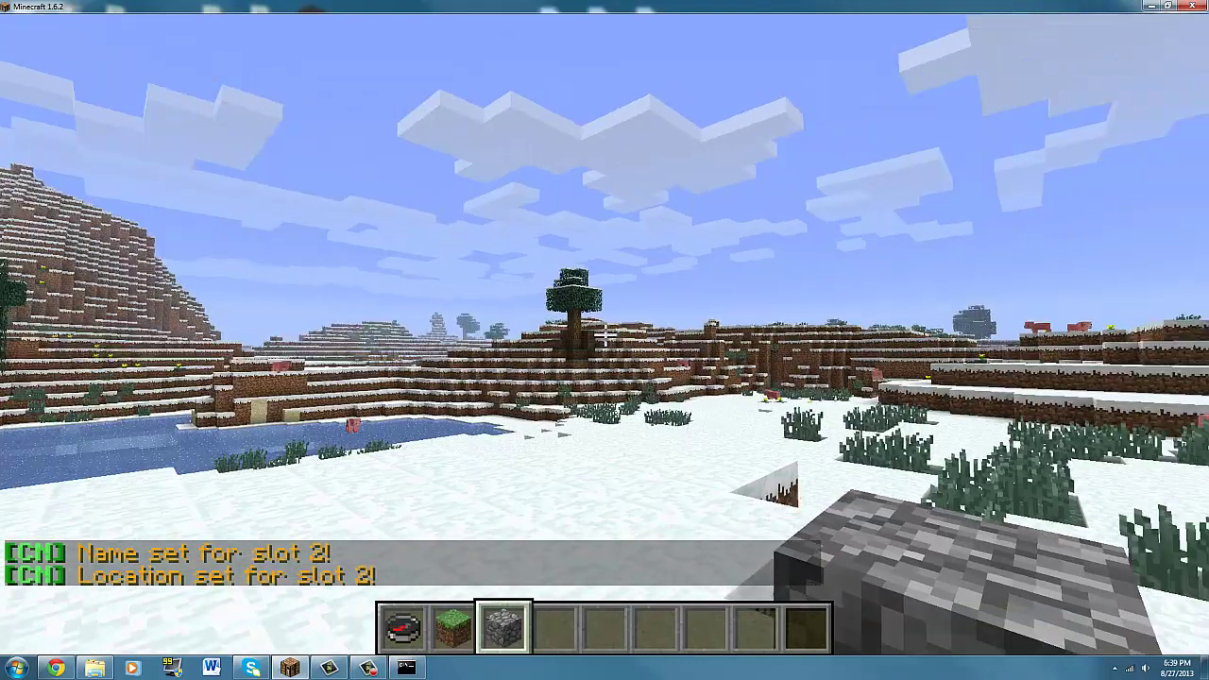
# Hold the compass and set slot 2's description to "Teleports you to the test2 location!" with "/compassnav setup desc"
pyautogui.press('1')
pyautogui.press('t')
pyautogui.press('Up')
pyautogui.press('BackSpace')
pyautogui.press('BackSpace')
pyautogui.press('BackSpace')
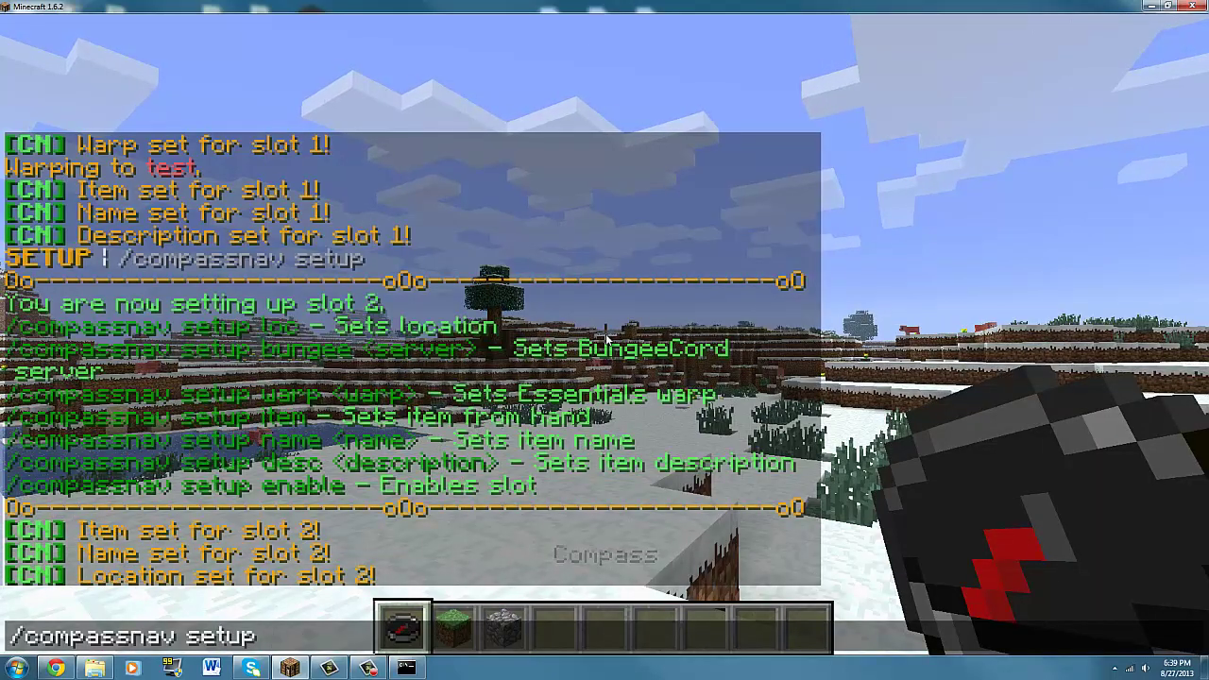
pyautogui.write('desc')
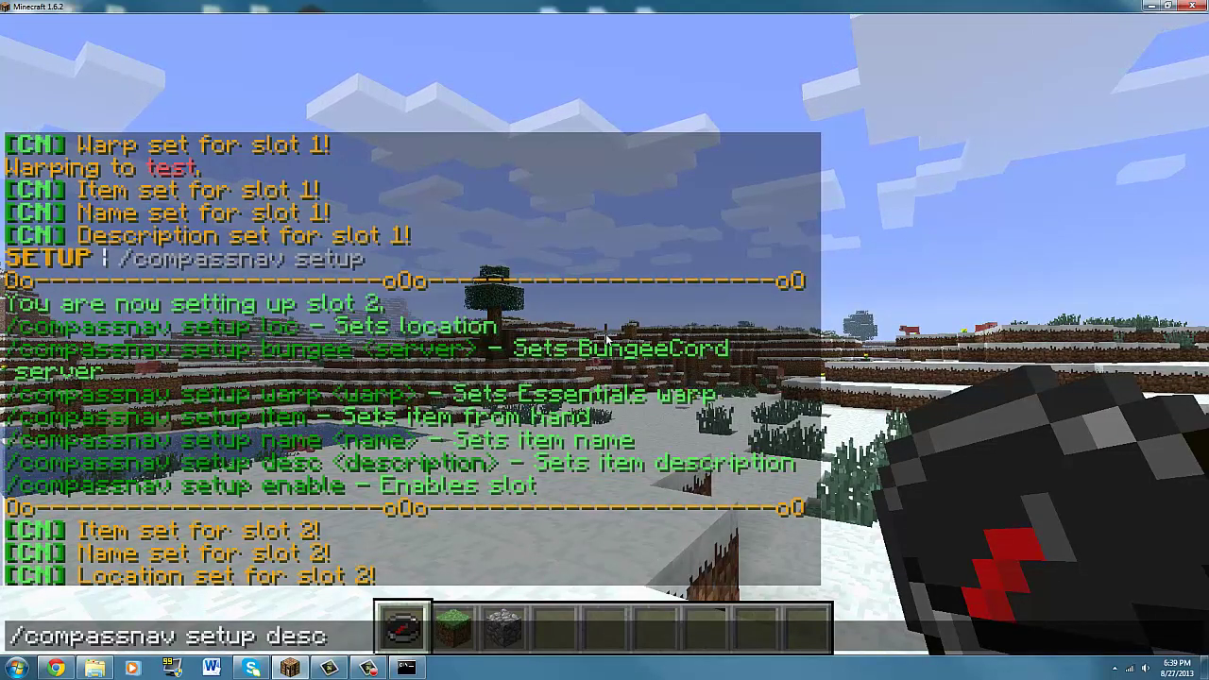
pyautogui.write(' Teleports y')
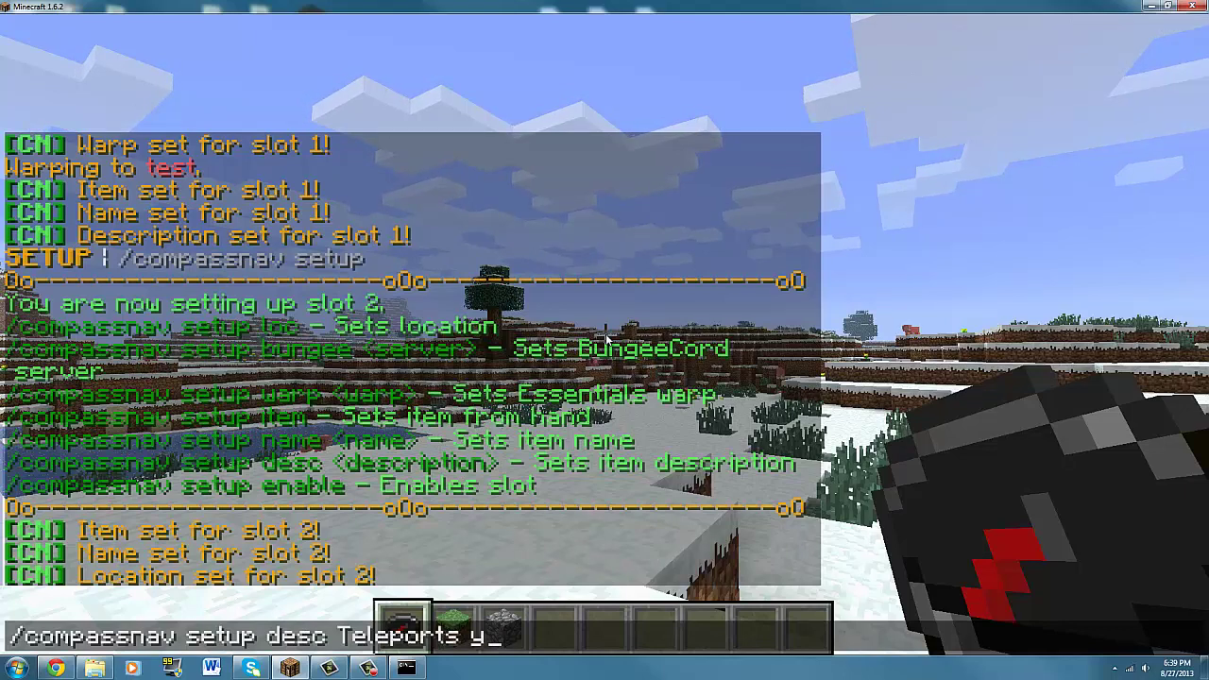
pyautogui.write('ou to the test2 l')
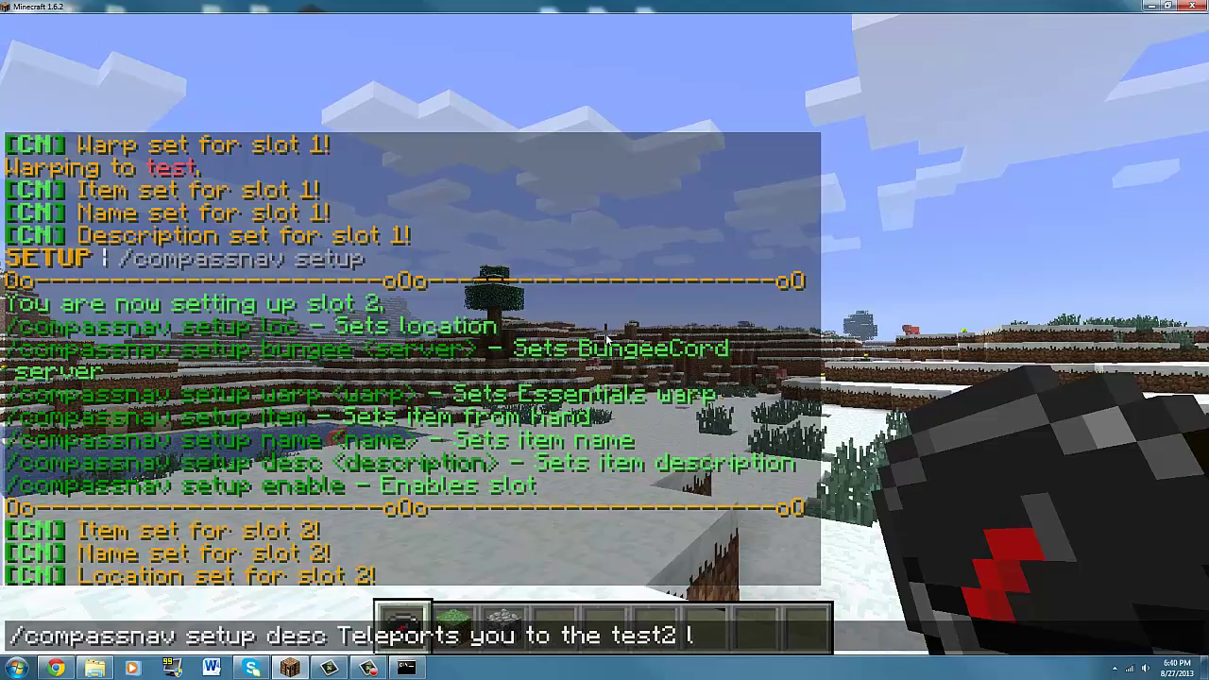
pyautogui.write('ocation')
pyautogui.press('Return')
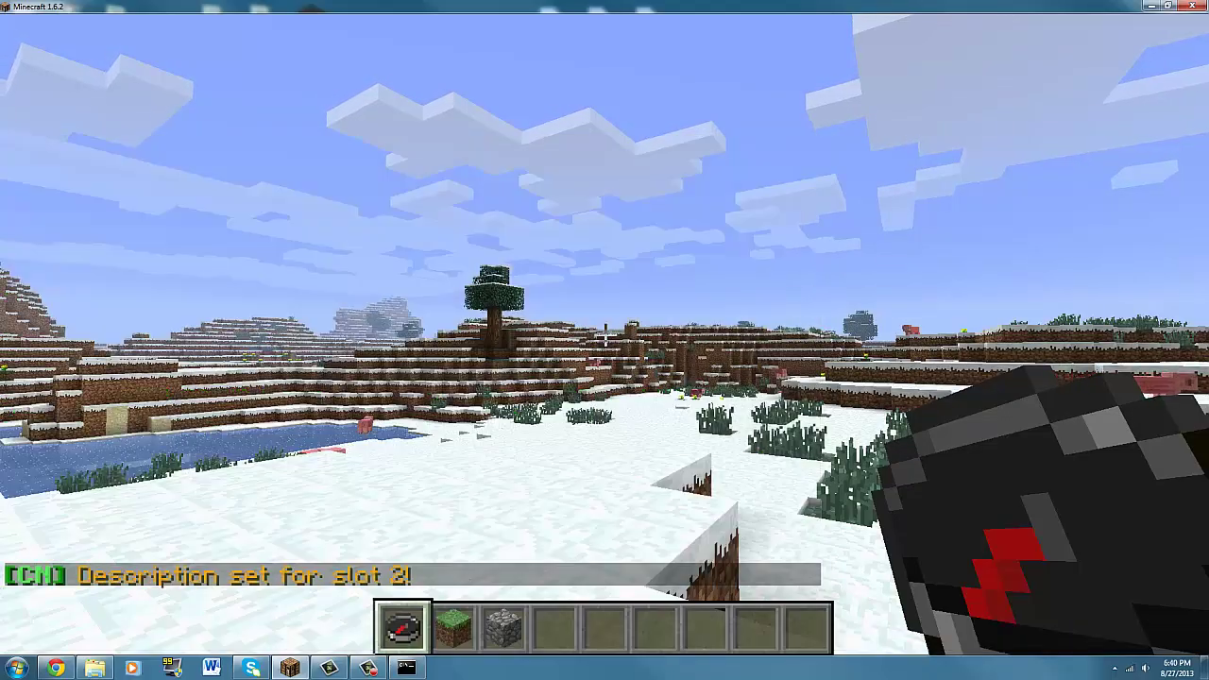
# Enable slot 2 in the compass menu with the command "/compassnav setup enable"
pyautogui.rightClick(605, 335)
pyautogui.press('Escape')
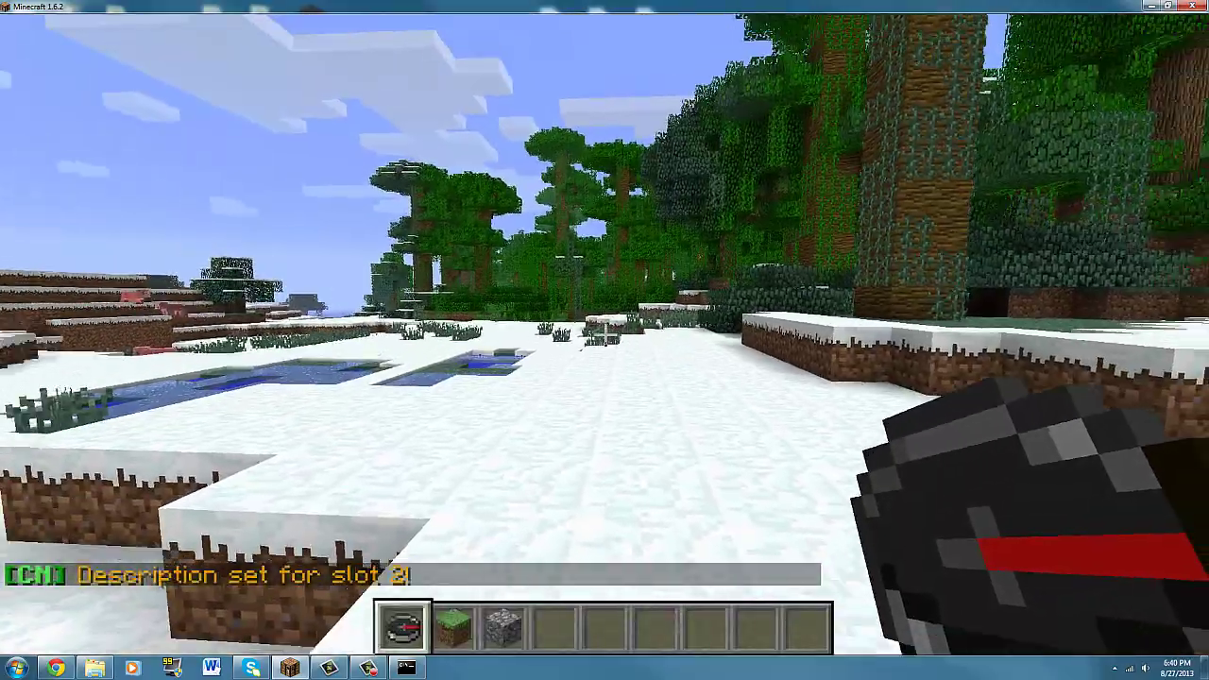
pyautogui.press('t')
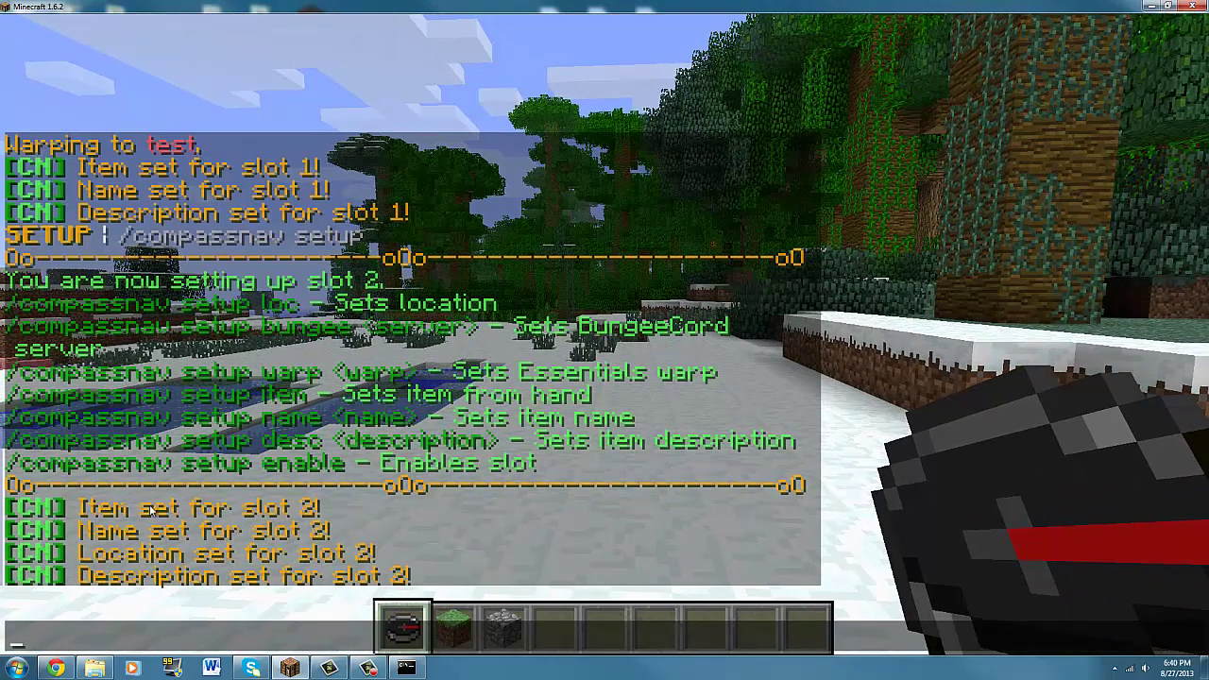
pyautogui.press('Up')
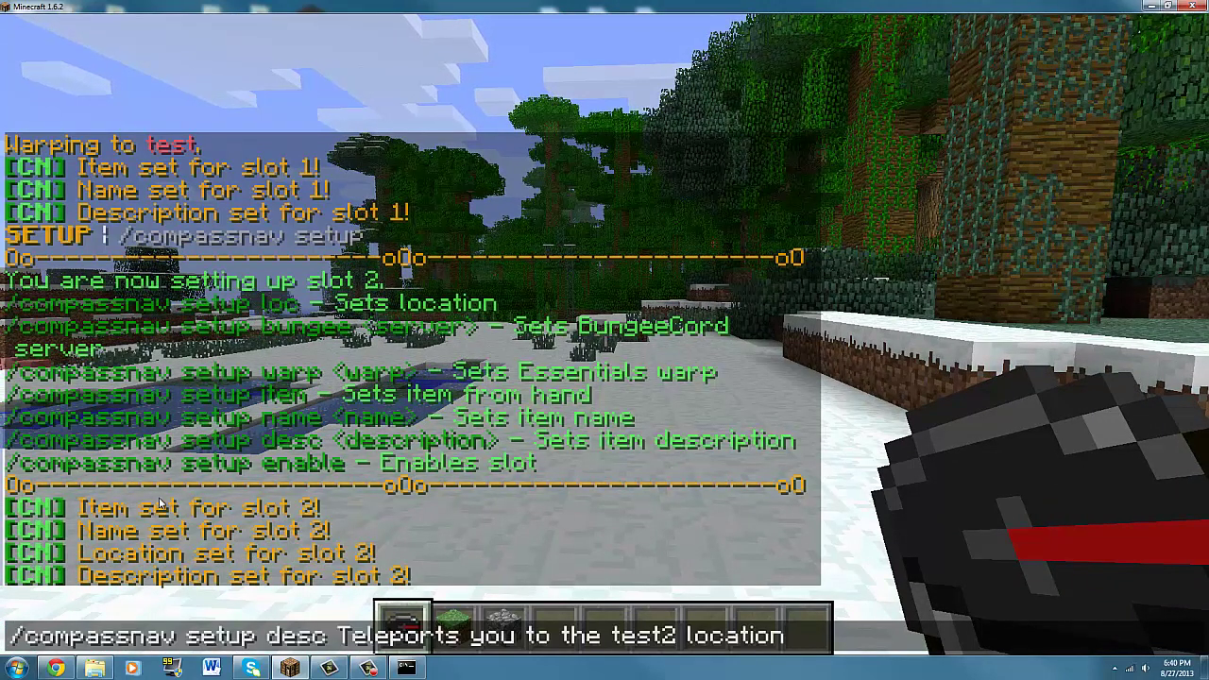
pyautogui.press('BackSpace')
pyautogui.press('BackSpace')
pyautogui.press('BackSpace')
pyautogui.press('BackSpace')
pyautogui.press('BackSpace')
pyautogui.press('BackSpace')
pyautogui.press('BackSpace')
pyautogui.press('BackSpace')
pyautogui.press('BackSpace')
pyautogui.press('BackSpace')
pyautogui.press('BackSpace')
pyautogui.press('BackSpace')
pyautogui.press('BackSpace')
pyautogui.press('BackSpace')
pyautogui.press('BackSpace')
pyautogui.press('BackSpace')
pyautogui.press('BackSpace')
pyautogui.press('BackSpace')
pyautogui.press('BackSpace')
pyautogui.press('BackSpace')
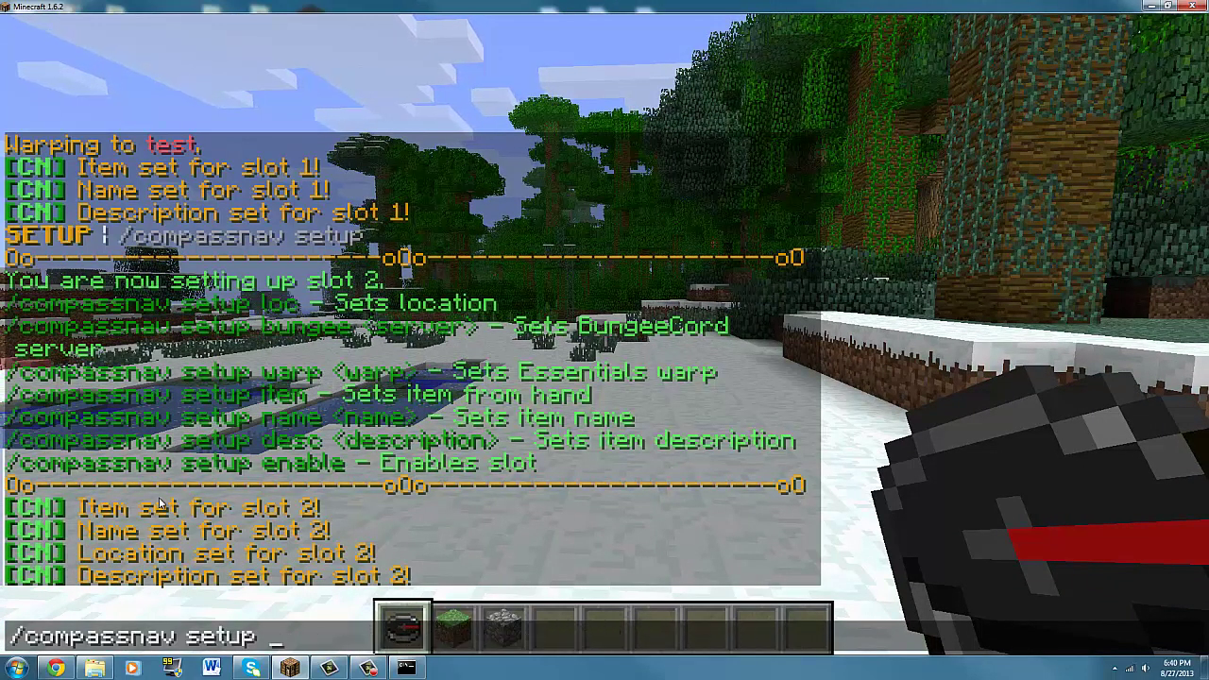
pyautogui.write('enable')
pyautogui.press('Return')
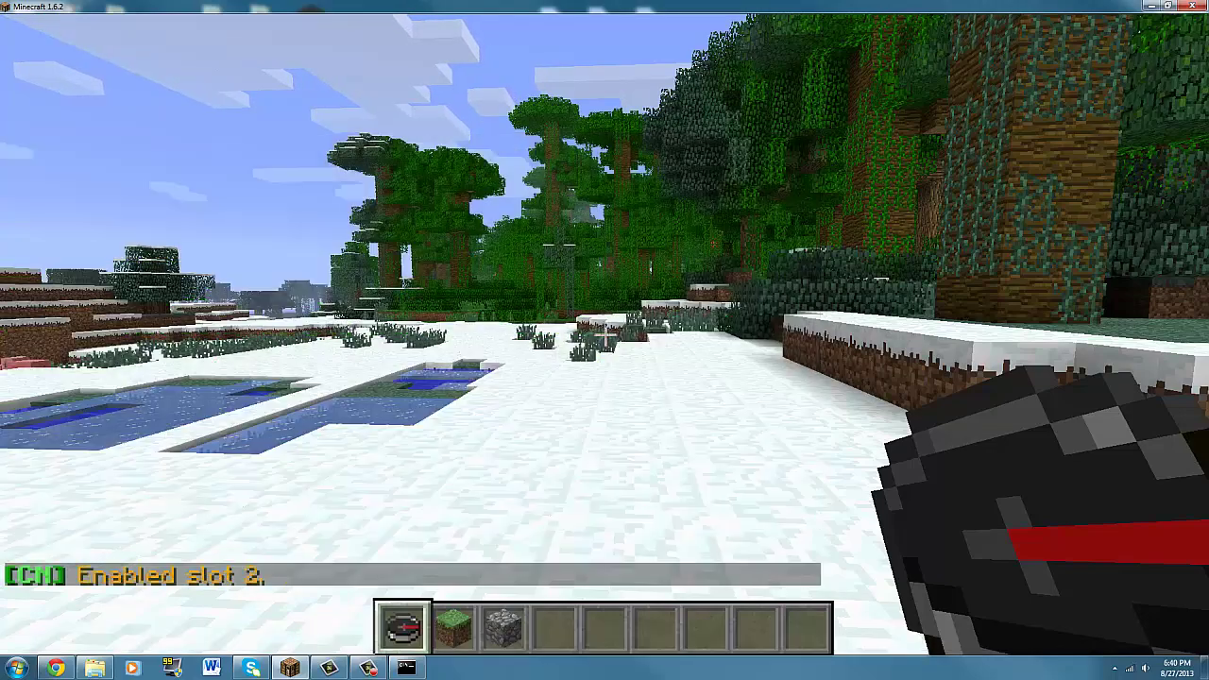
# Check slot 2's name and description in the compass menu, and close the menu
pyautogui.rightClick(605, 340)
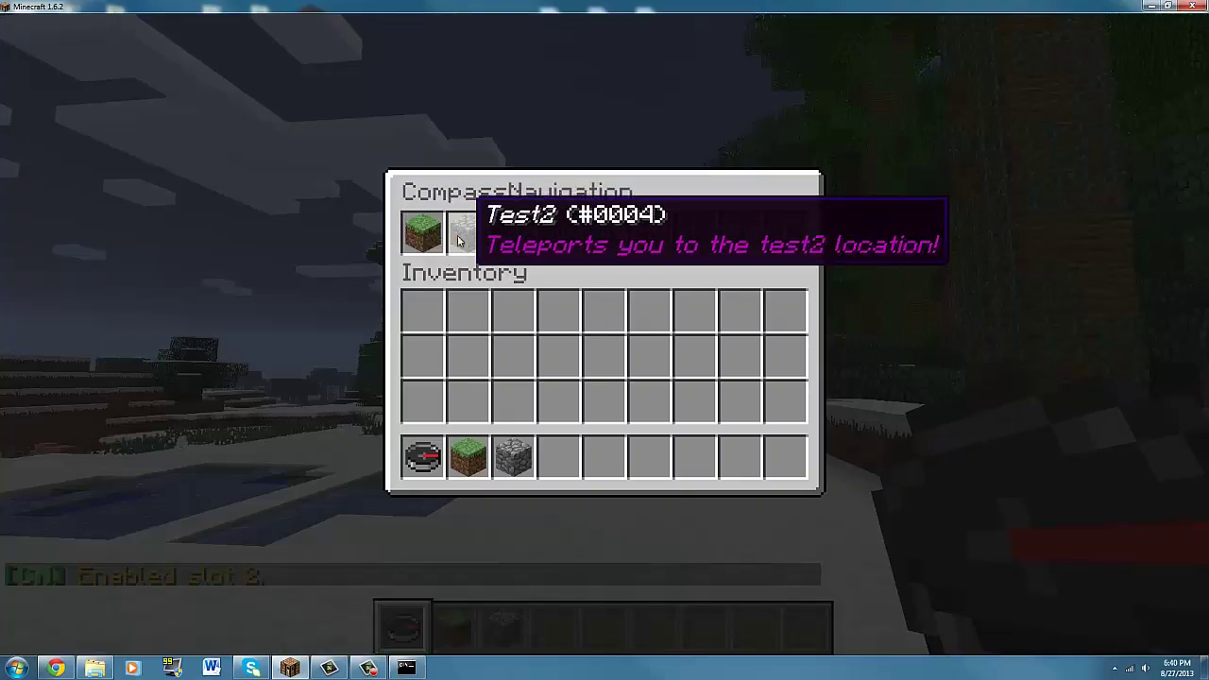
pyautogui.press('Escape')
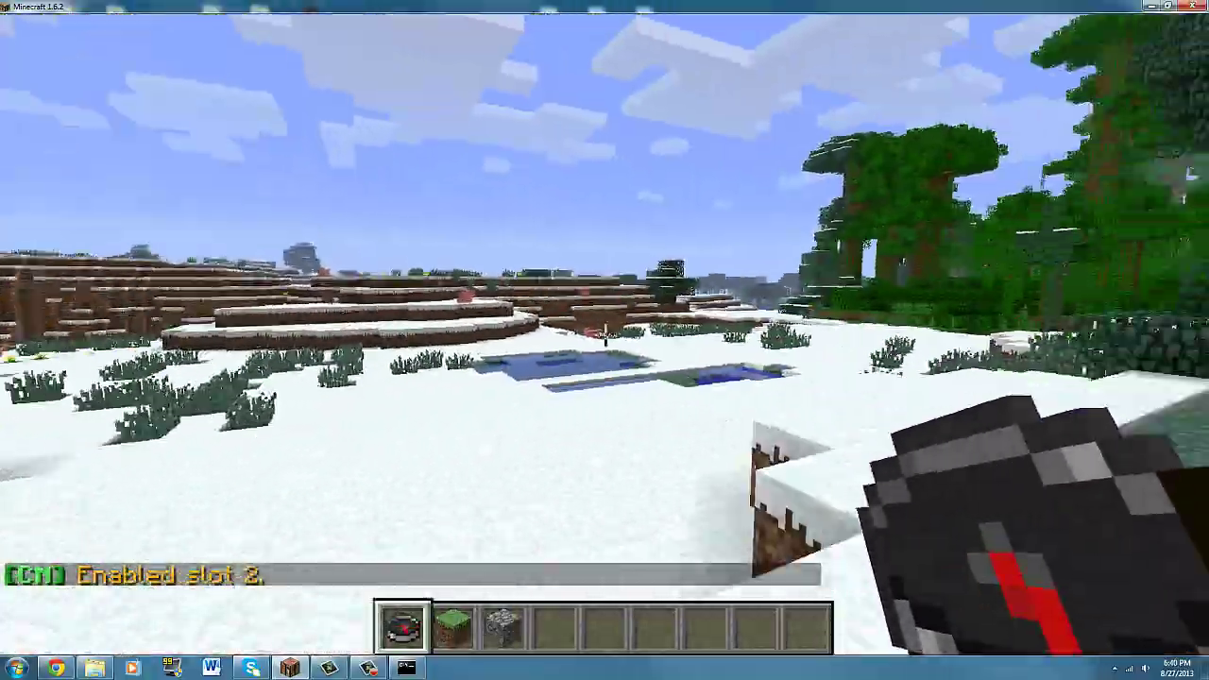
pyautogui.scroll(-3, 605, 335)
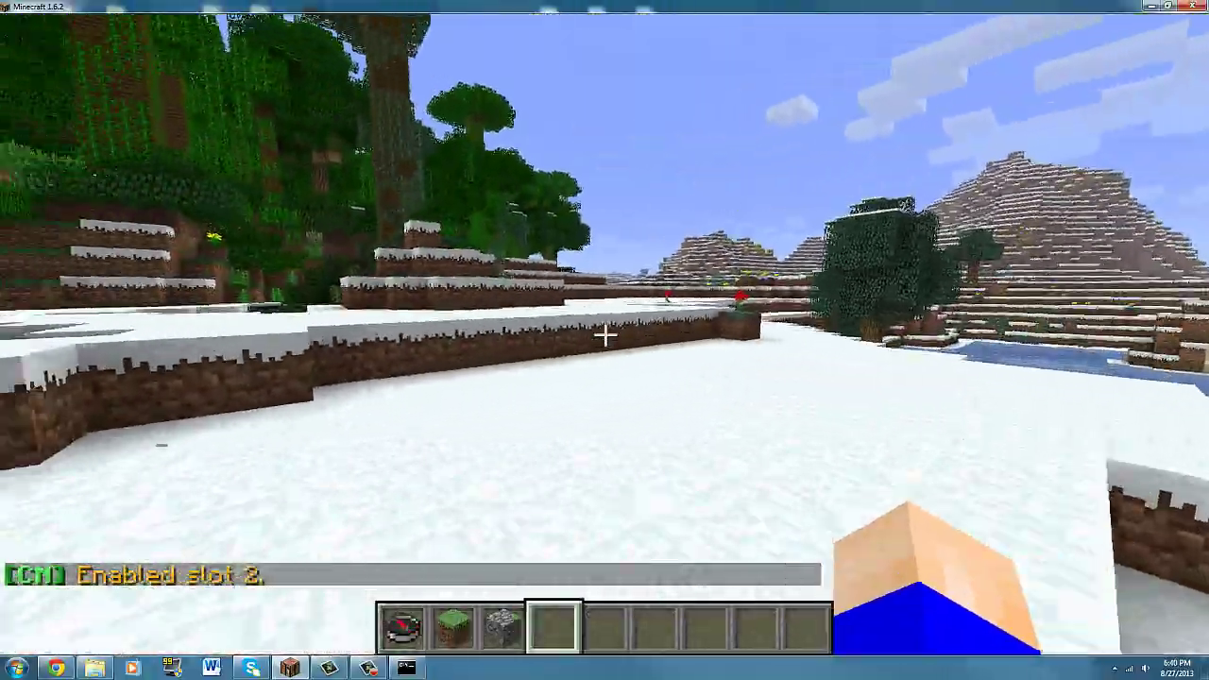
pyautogui.scroll(1, 605, 336)
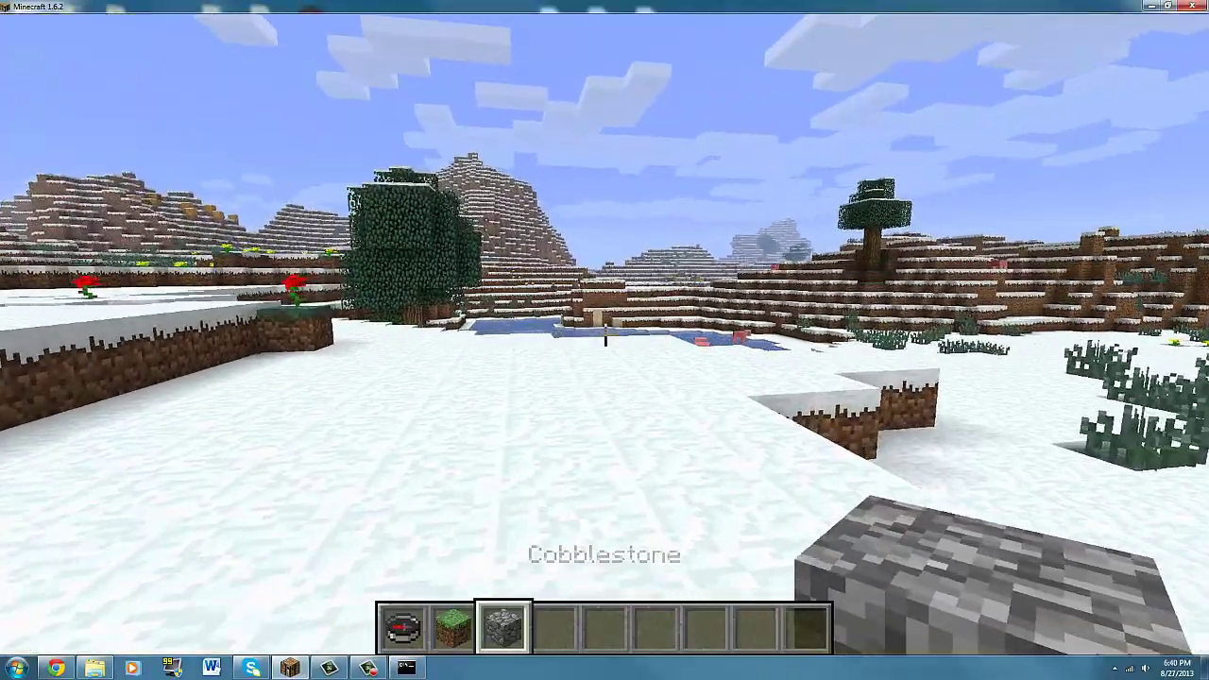
pyautogui.scroll(-1, 604, 333)
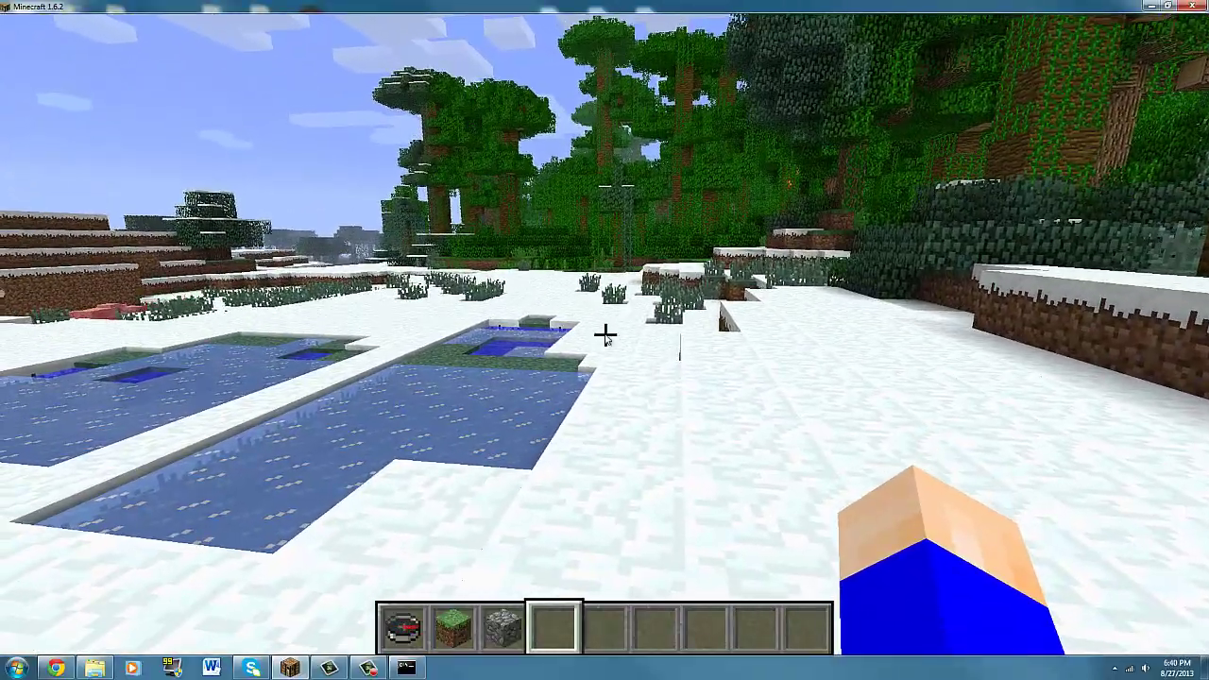
# Leave the game and open the config.yml in the server's plugins/CompassNavigation folder in Notepad++ at the GUIName and slot settings
pyautogui.press('Escape')
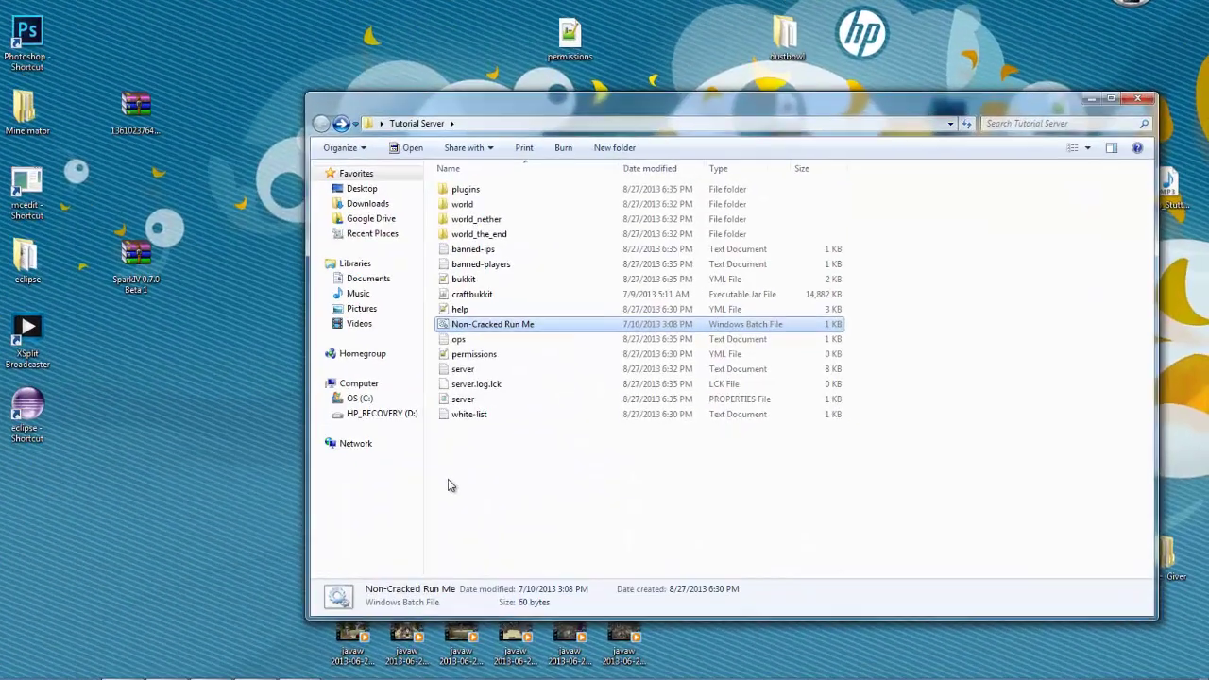
pyautogui.doubleClick(465, 189)
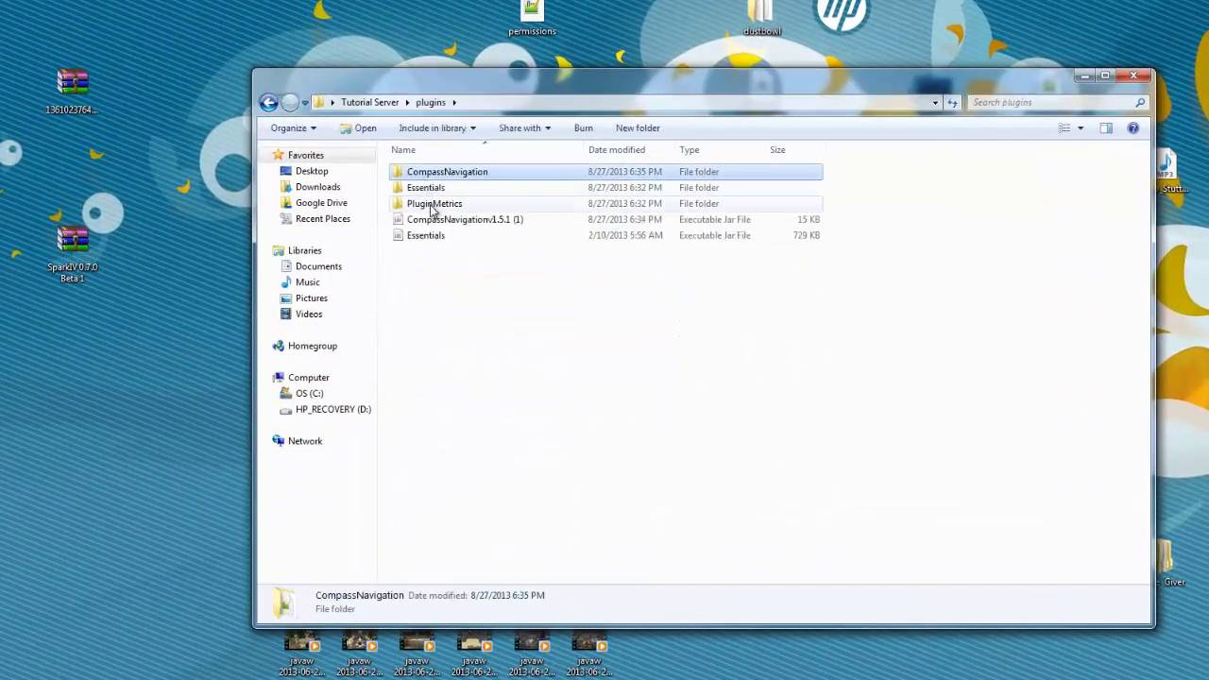
pyautogui.doubleClick(532, 178)
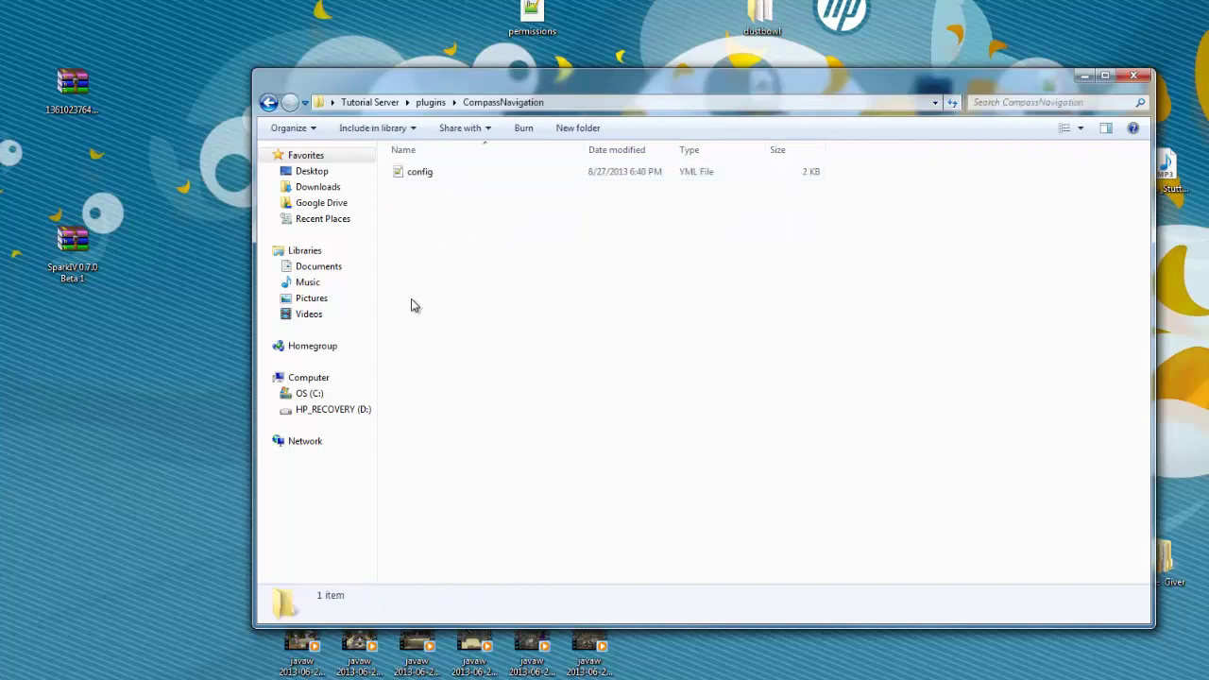
pyautogui.doubleClick(499, 176)
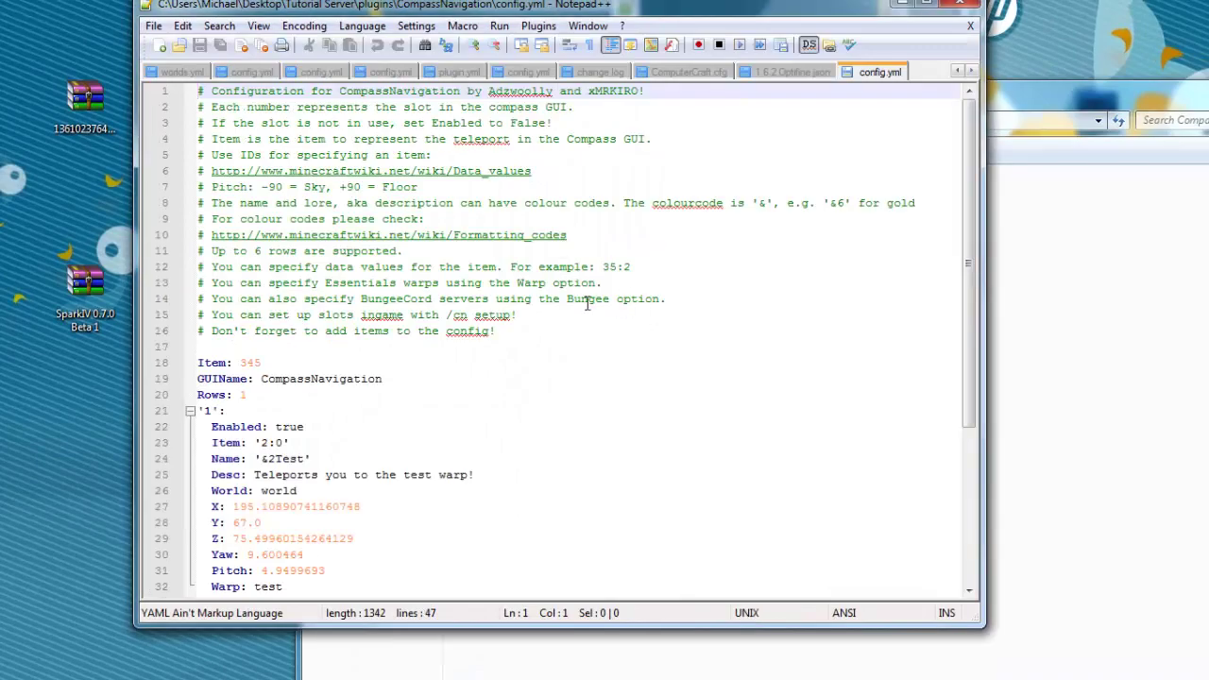
pyautogui.scroll(-2, 971, 248)
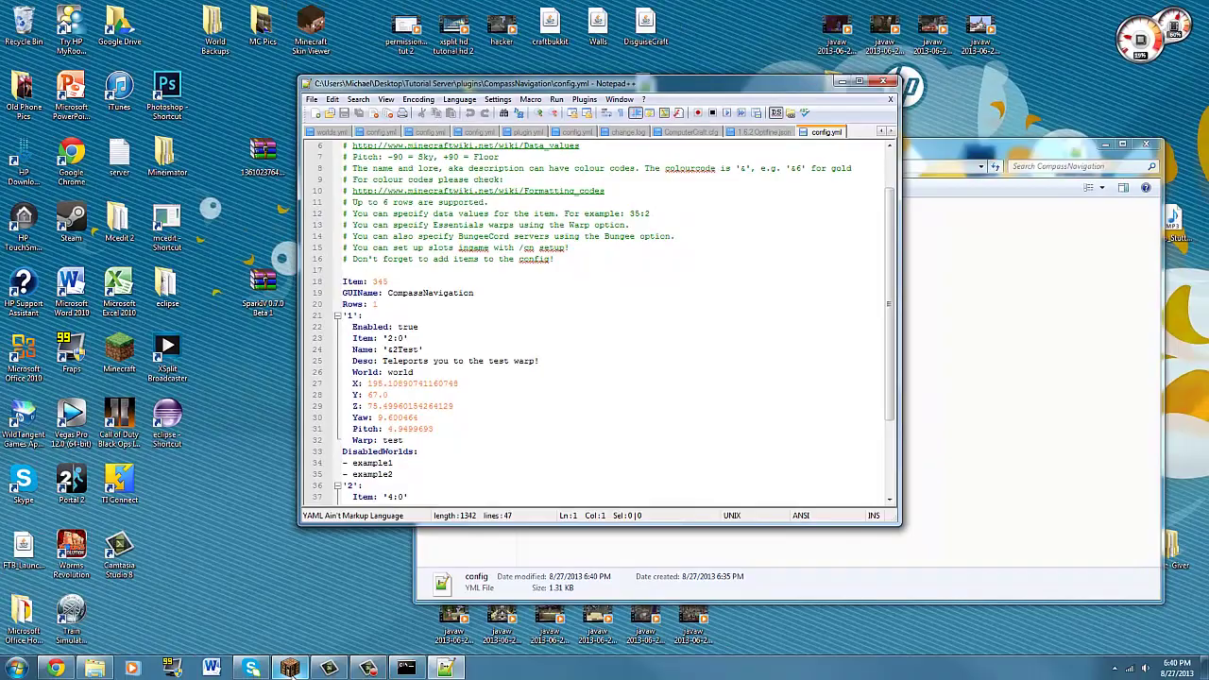
# Switch back to Minecraft and look at the title of the compass menu with the compass in hand
pyautogui.click(290, 669)
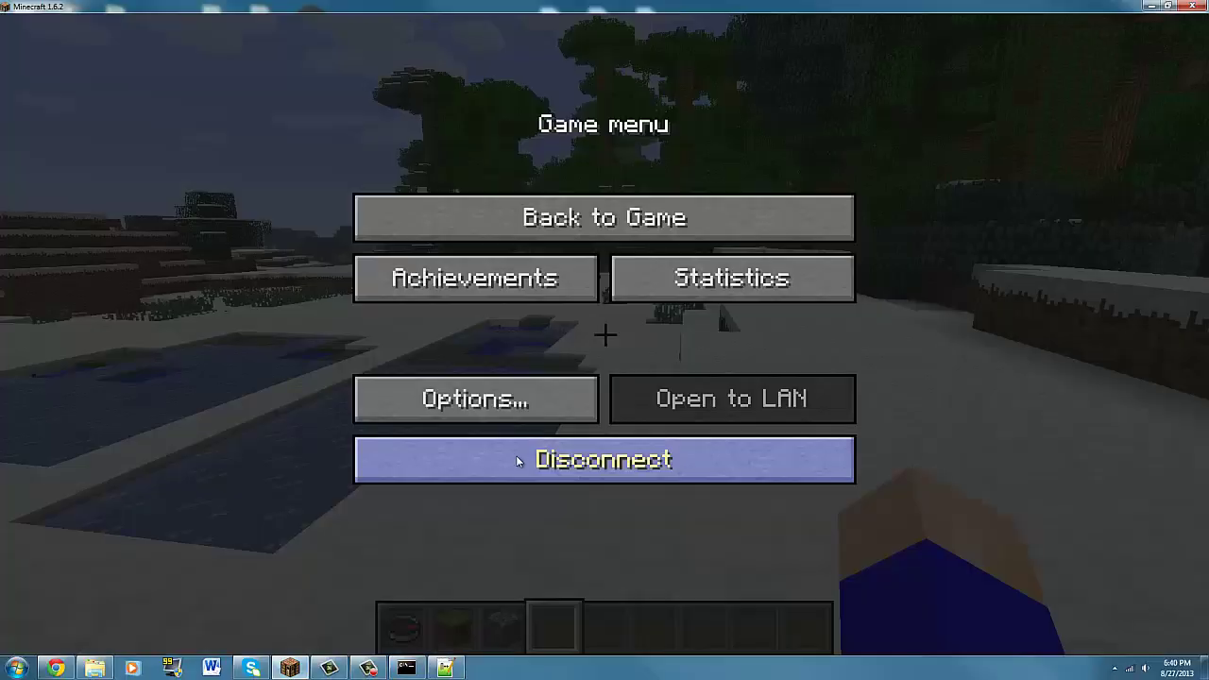
pyautogui.click(572, 274)
pyautogui.click(805, 545)
pyautogui.press('1')
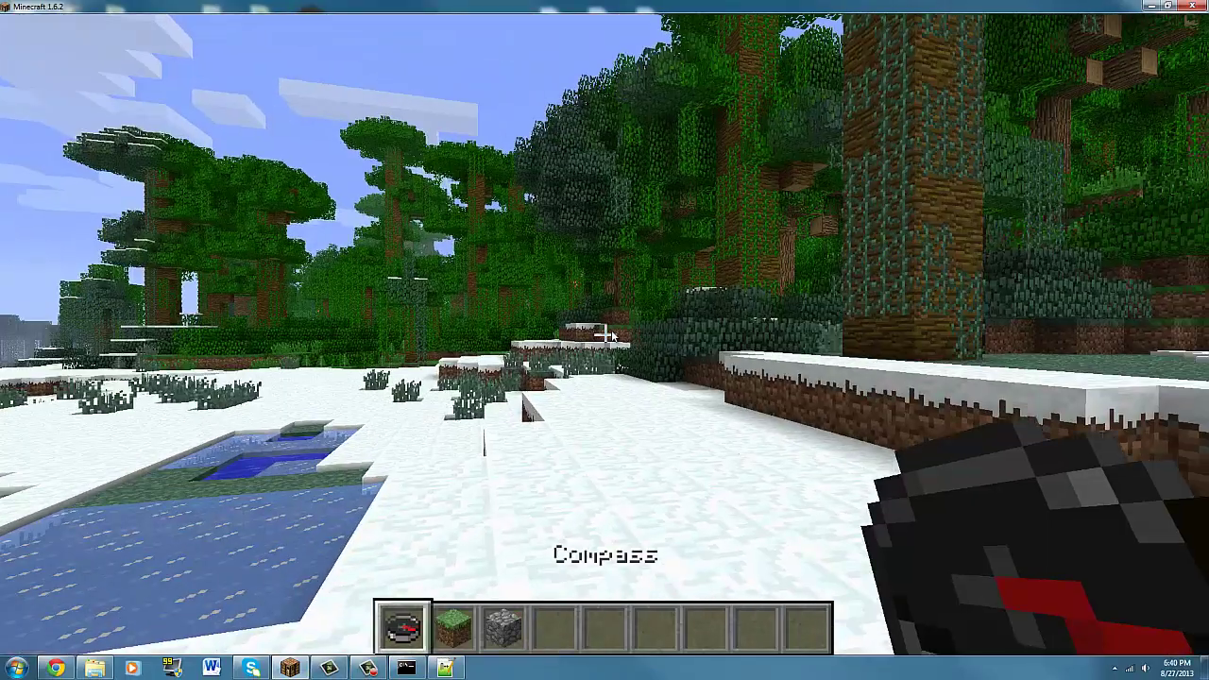
pyautogui.rightClick(605, 340)
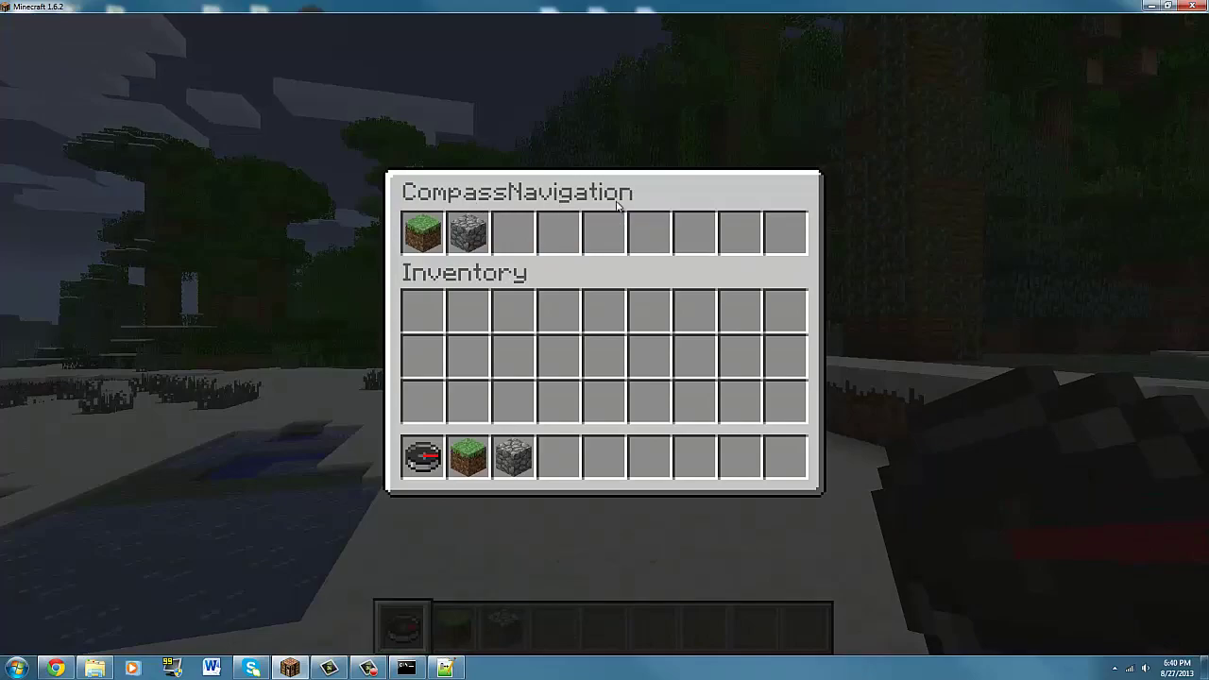
pyautogui.press('Escape')
pyautogui.press('Escape')
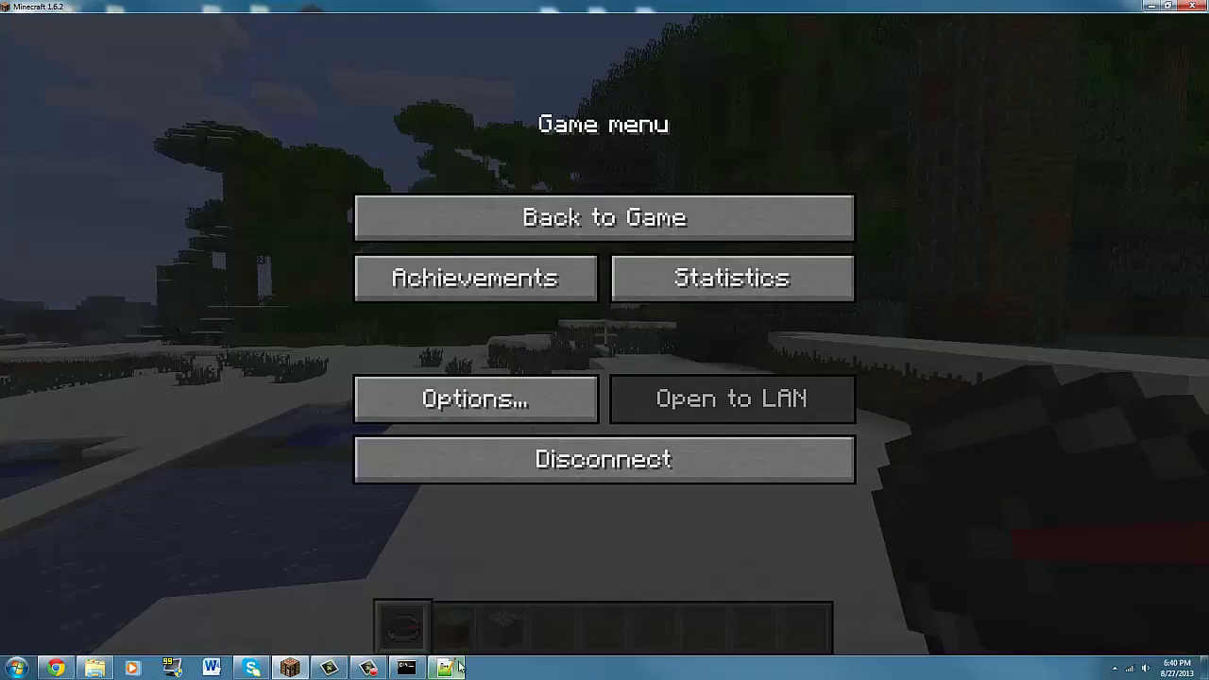
# Switch to Notepad++, change GUIName in config.yml to "Teleporter", save the file and minimize the editor
pyautogui.click(445, 668)
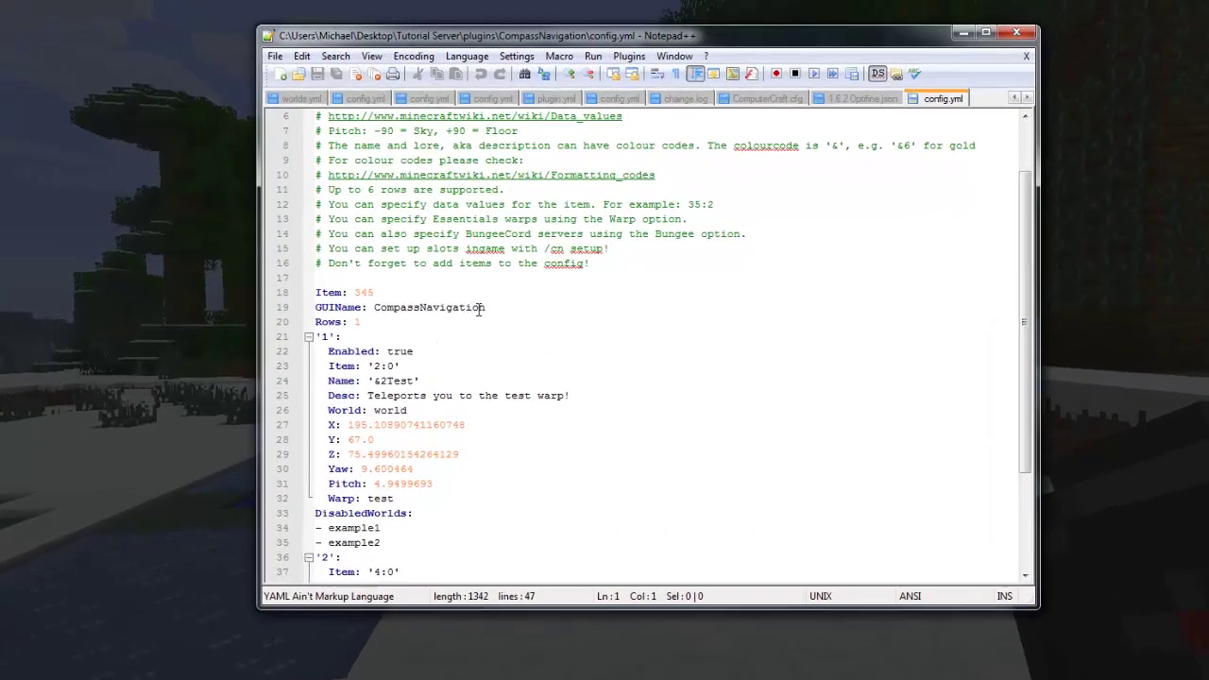
pyautogui.click(491, 300)
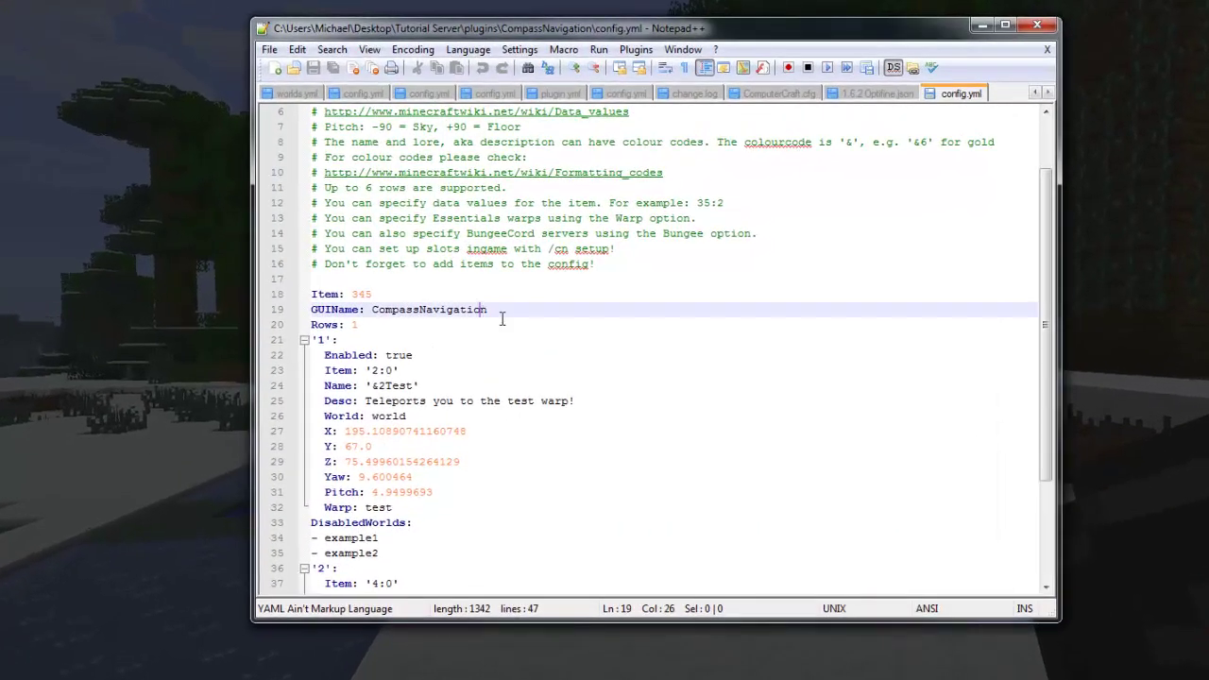
pyautogui.press('BackSpace')
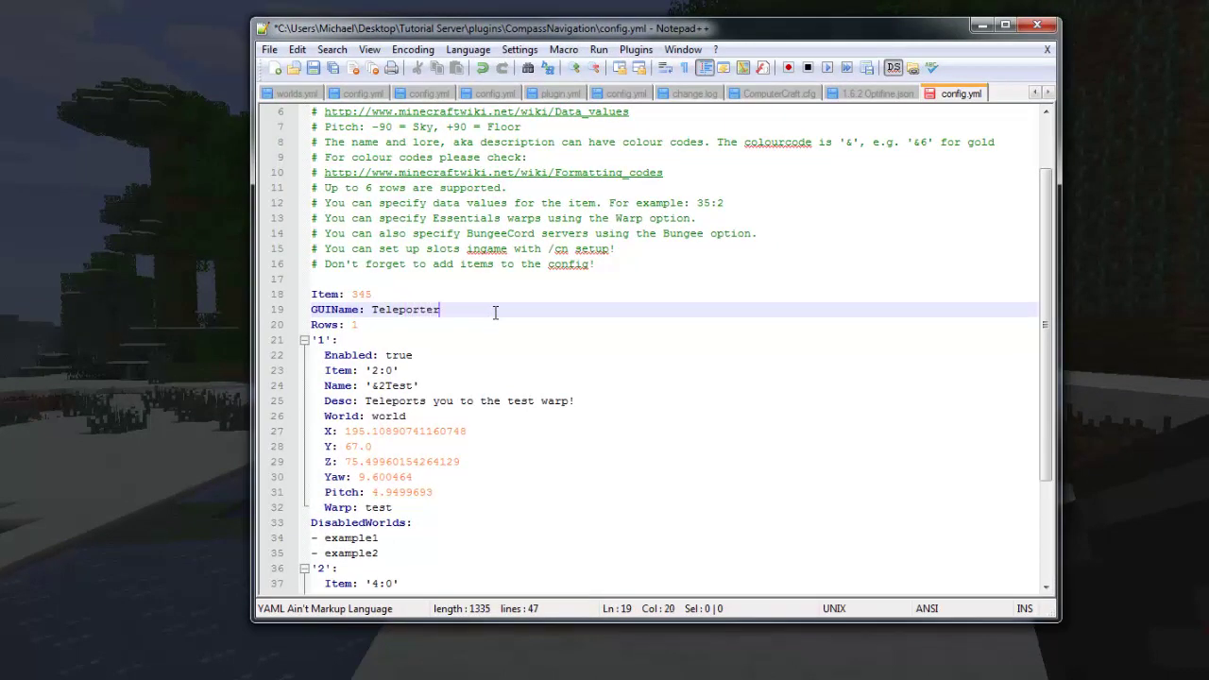
pyautogui.hotkey('ctrl', 's')
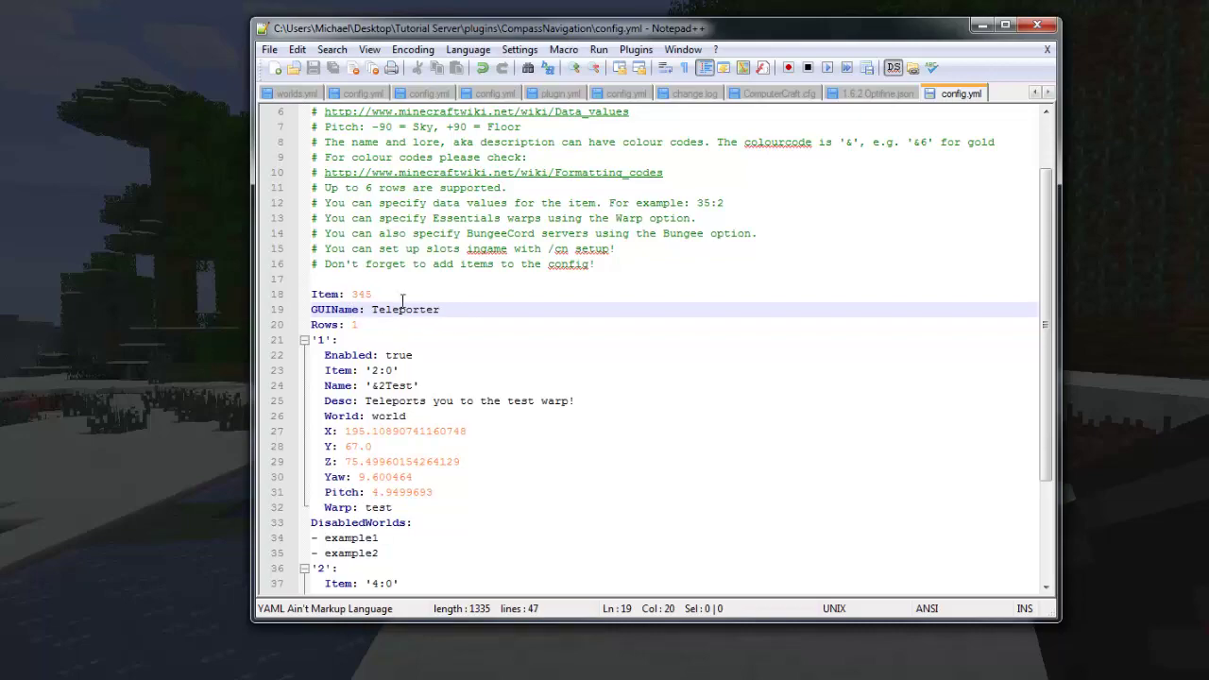
pyautogui.click(983, 26)
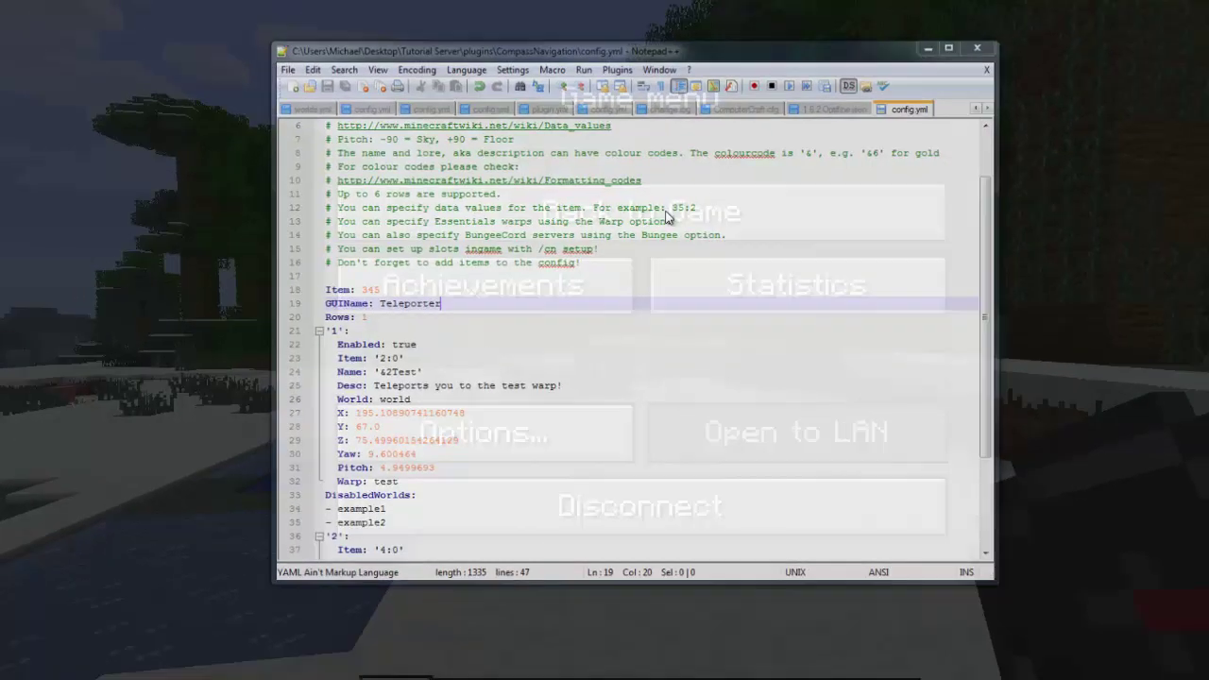
# Return to Minecraft, check the title of the compass menu, and close the menu
pyautogui.click(611, 213)
pyautogui.rightClick(605, 340)
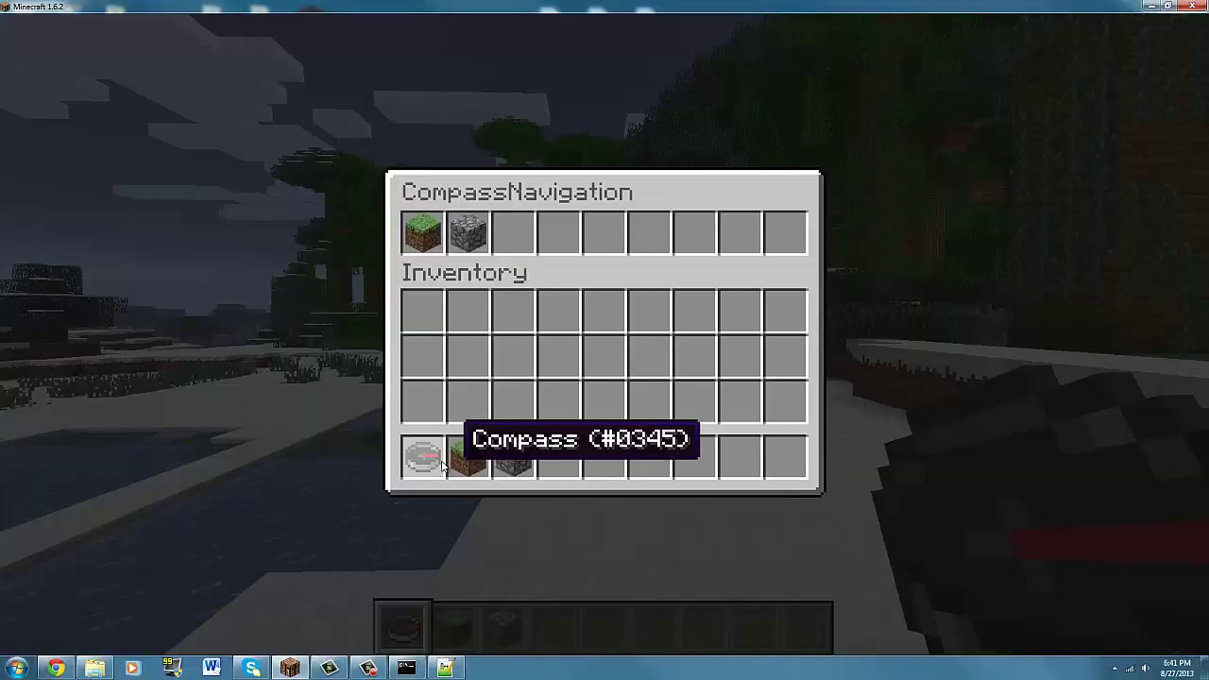
pyautogui.press('Escape')
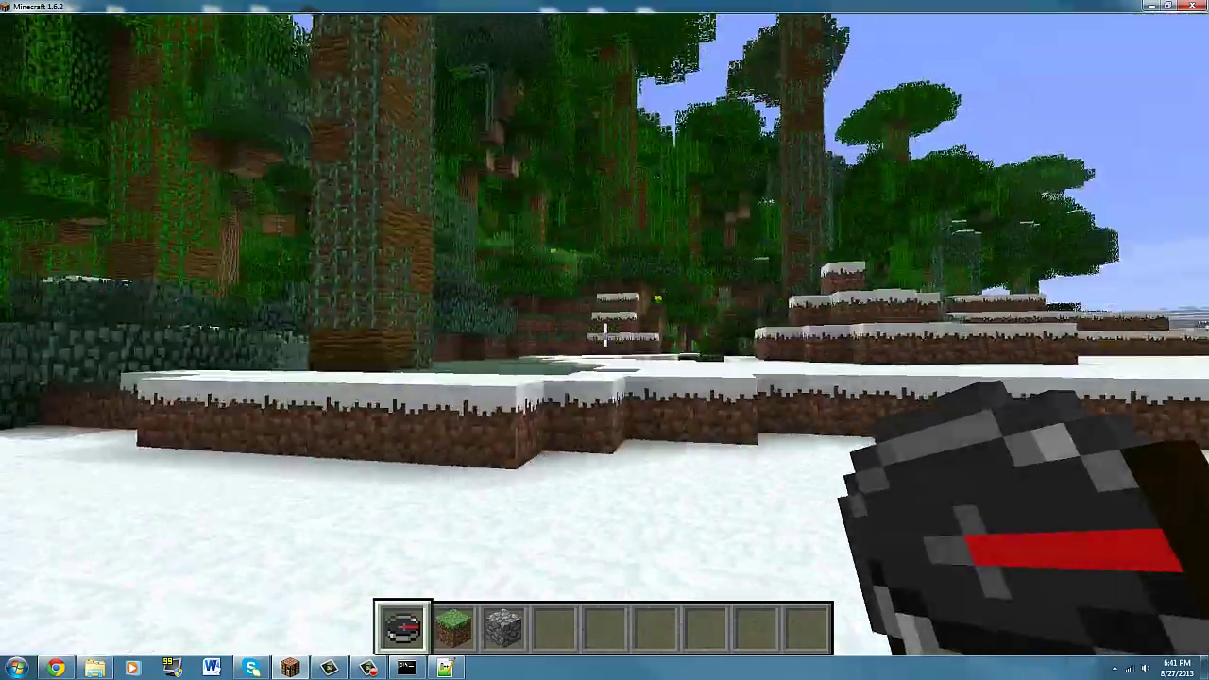
pyautogui.scroll(-1, 604, 340)
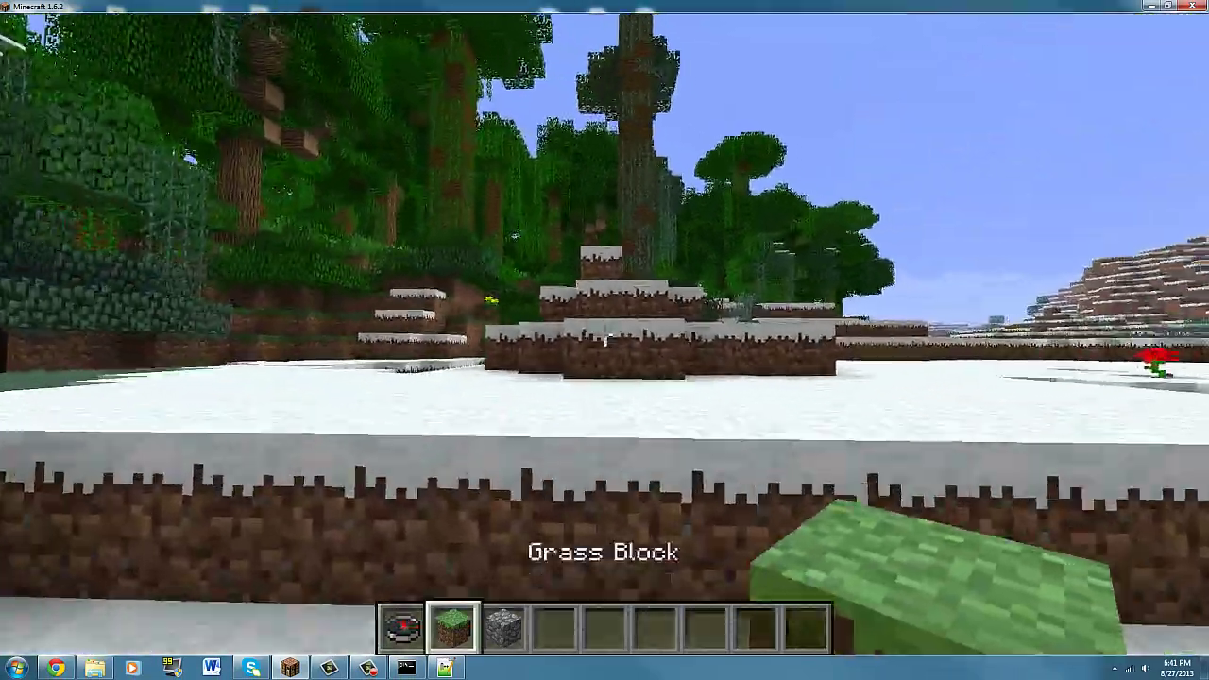
pyautogui.press('w')
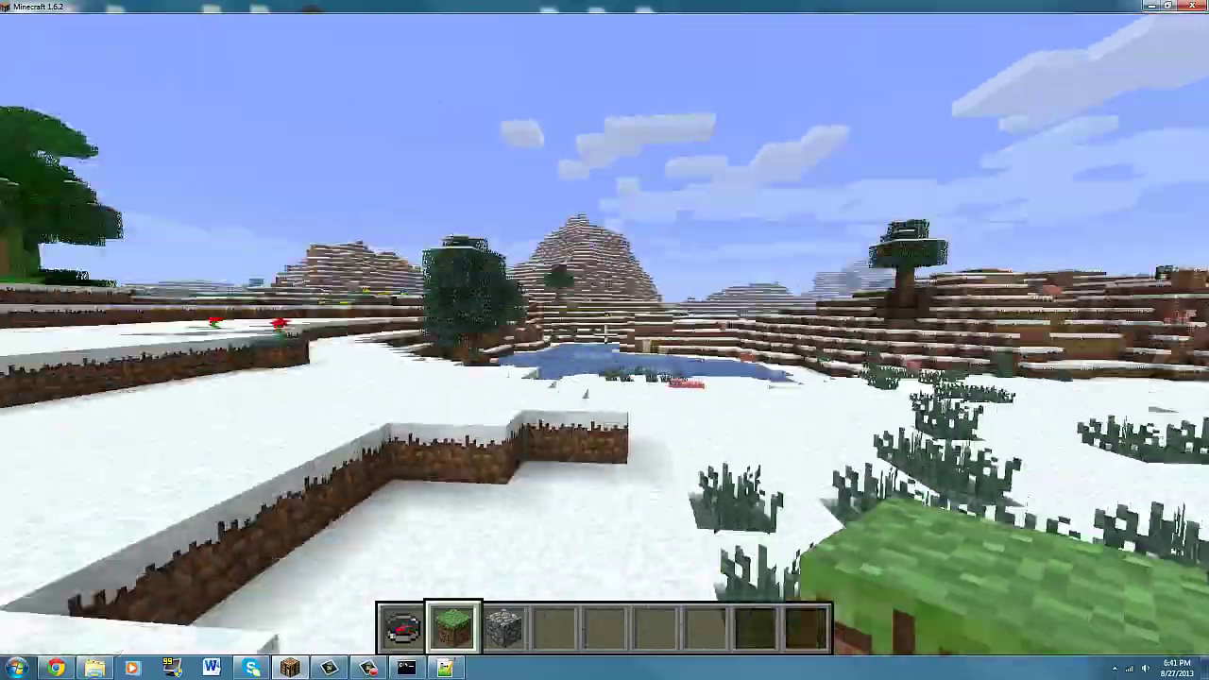
pyautogui.press('8')
pyautogui.press('1')
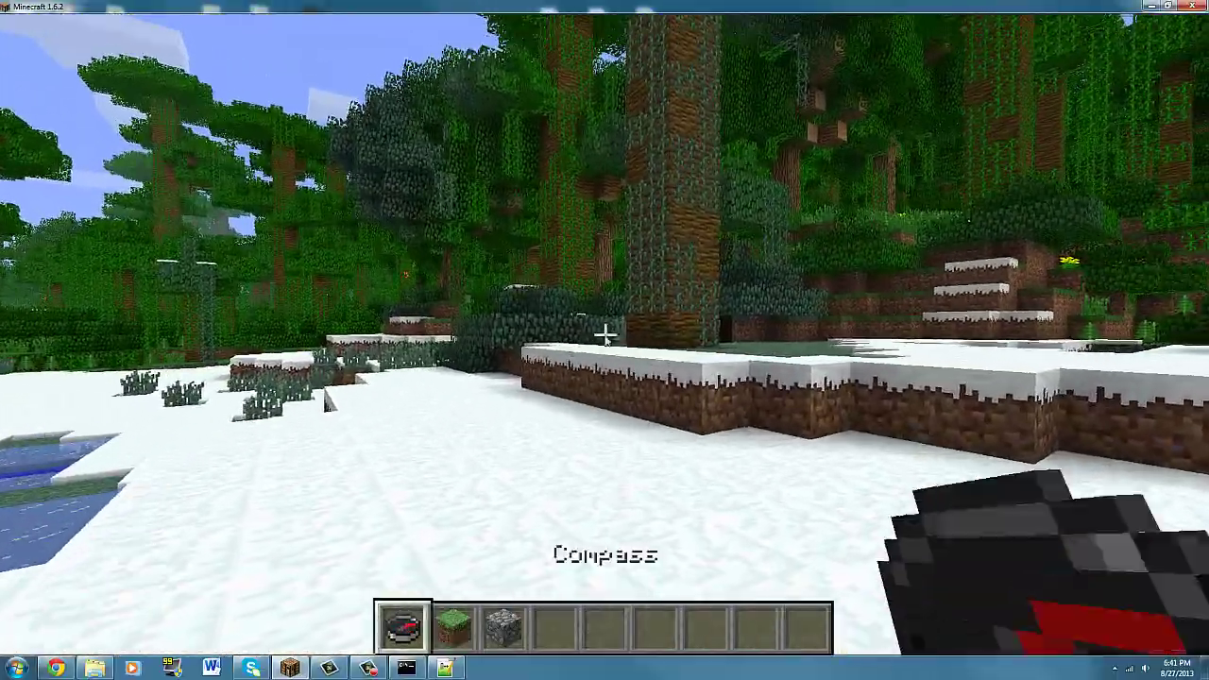
# Switch to Notepad++ and review the header comments and the settings of slots 1 and 2 in config.yml
pyautogui.press('Escape')
pyautogui.click(444, 669)
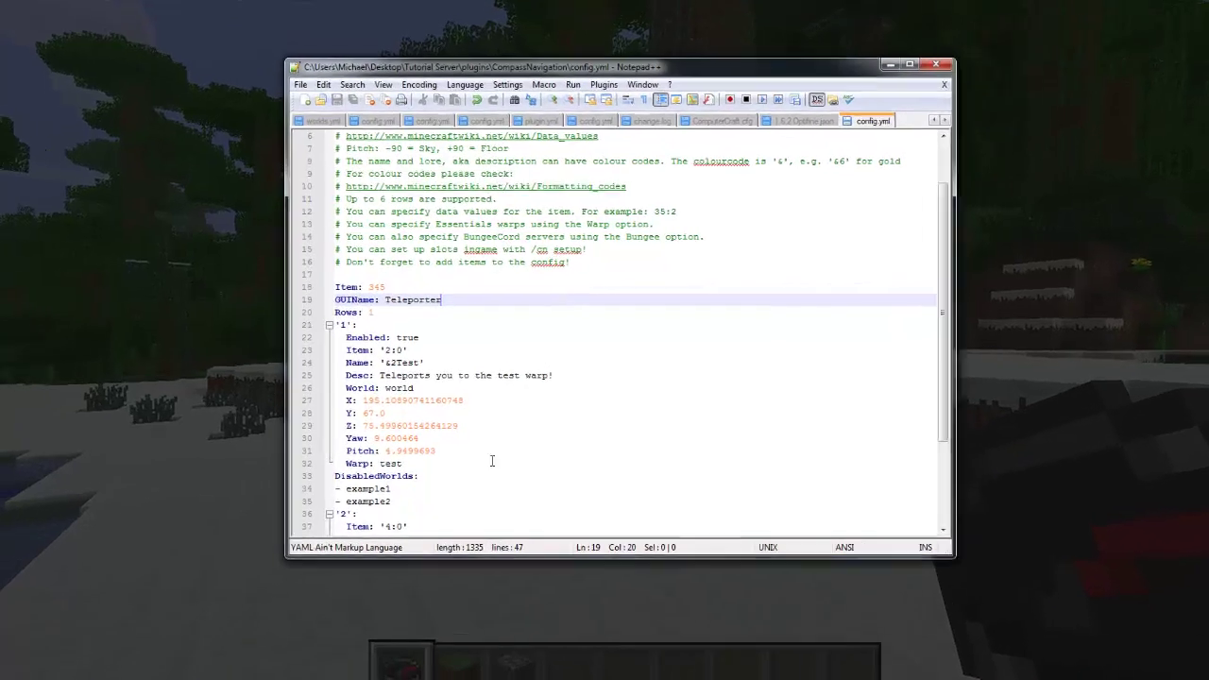
pyautogui.scroll(-3, 287, 385)
pyautogui.scroll(-1, 406, 401)
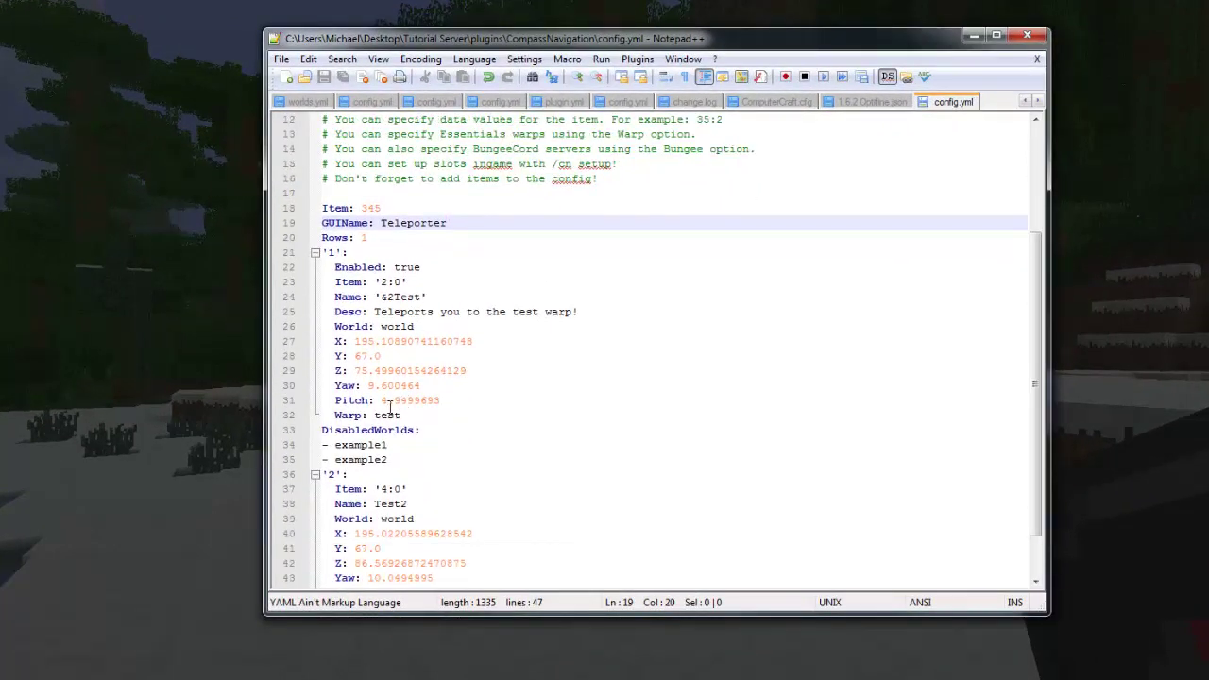
pyautogui.scroll(-2, 389, 408)
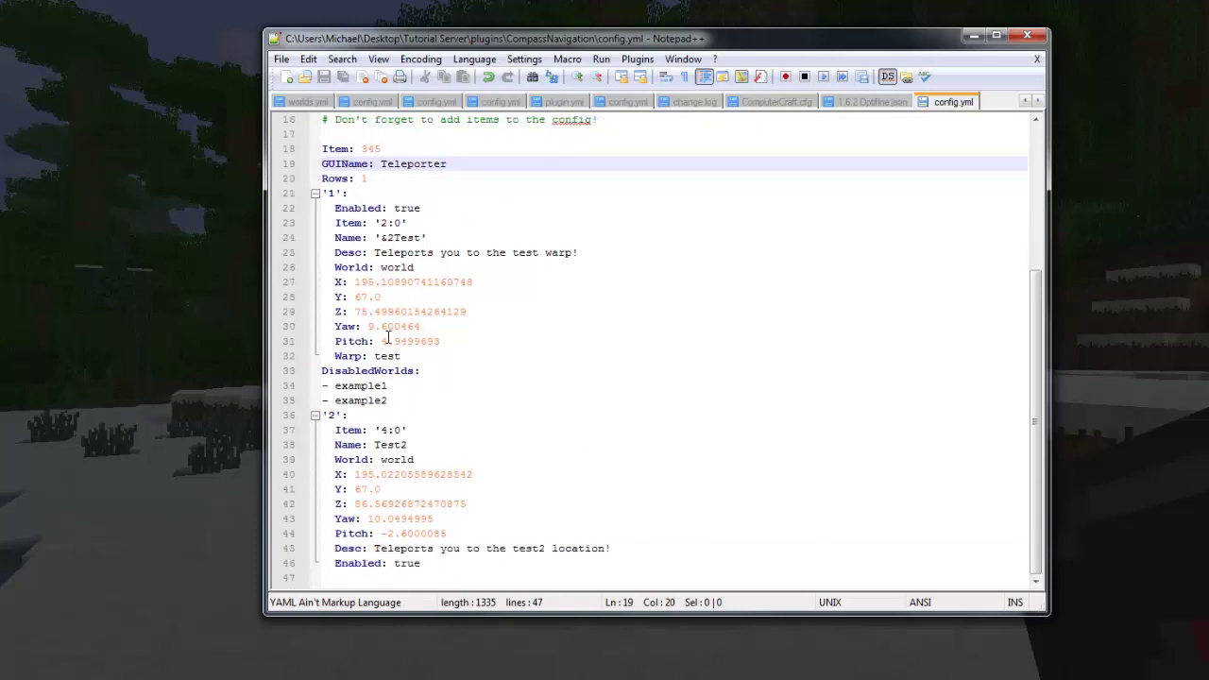
pyautogui.scroll(5, 387, 337)
pyautogui.scroll(-5, 394, 406)
pyautogui.scroll(5, 556, 484)
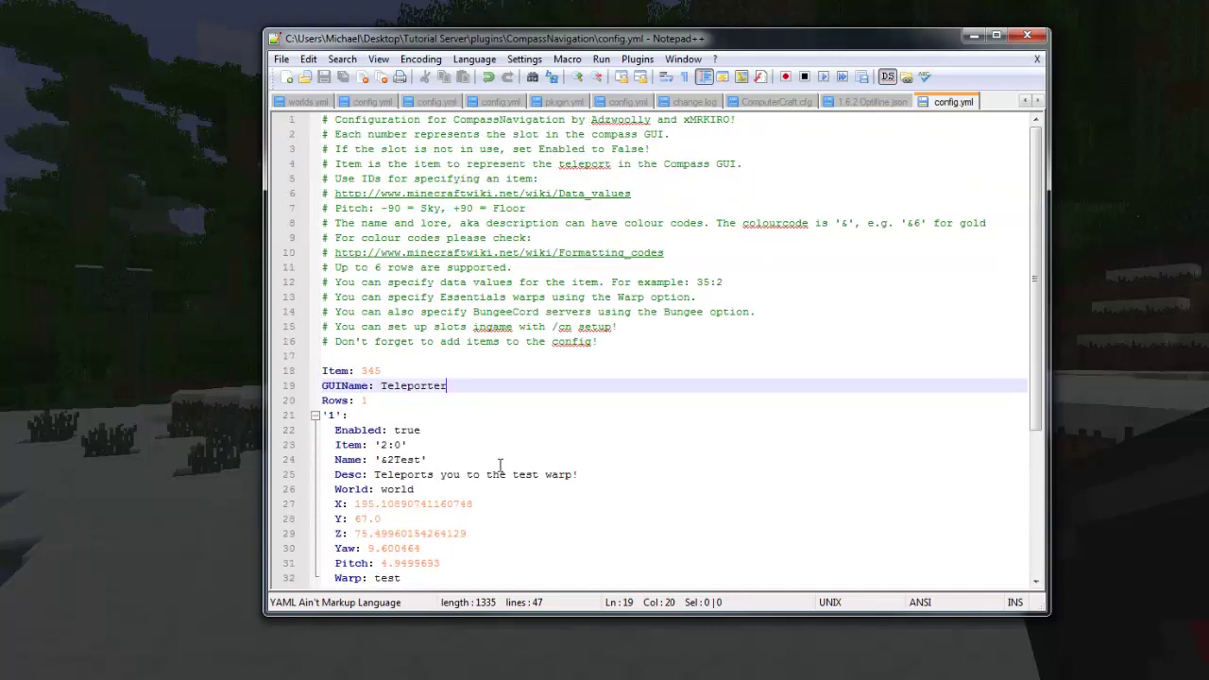
pyautogui.scroll(-5, 502, 478)
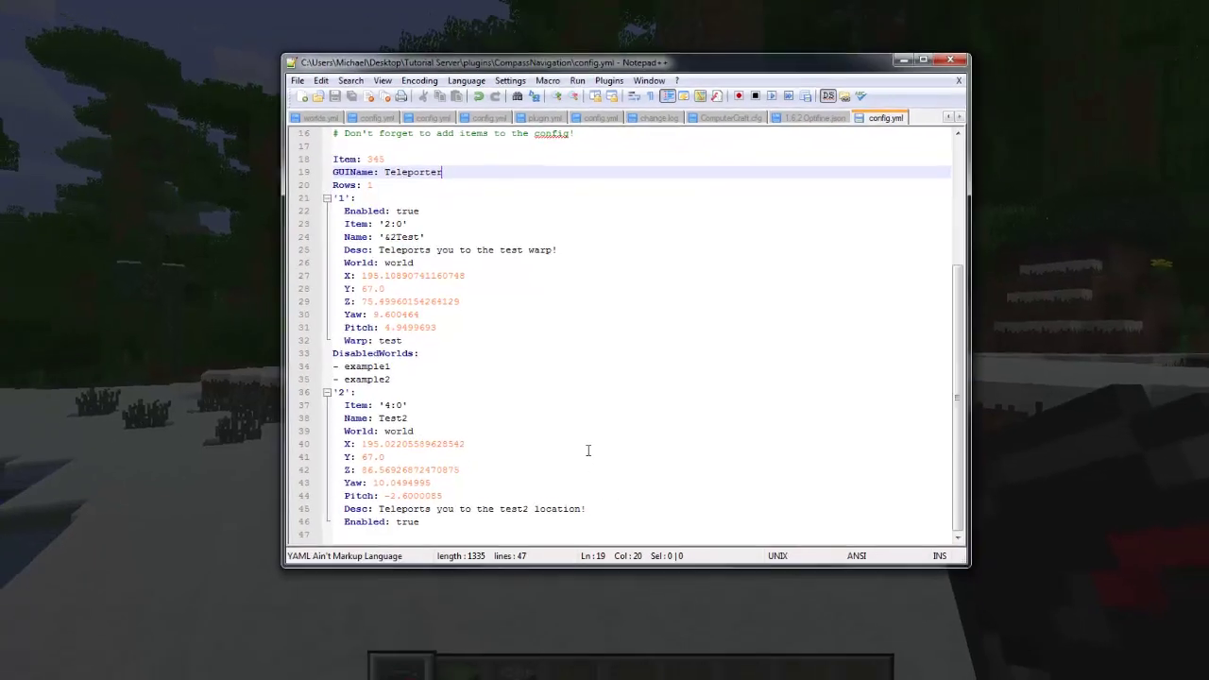
# Switch back to Minecraft, reload the server by command, and teleport with the grass block slot of the compass menu
pyautogui.hotkey('alt', 'Tab')
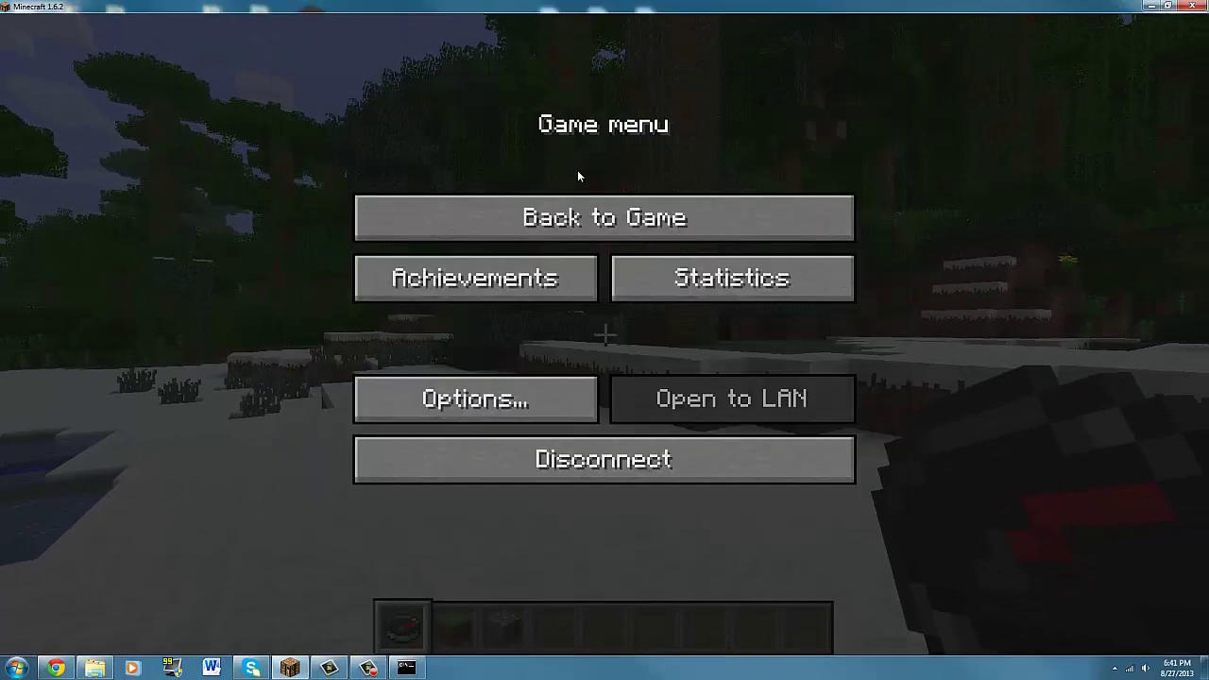
pyautogui.click(579, 215)
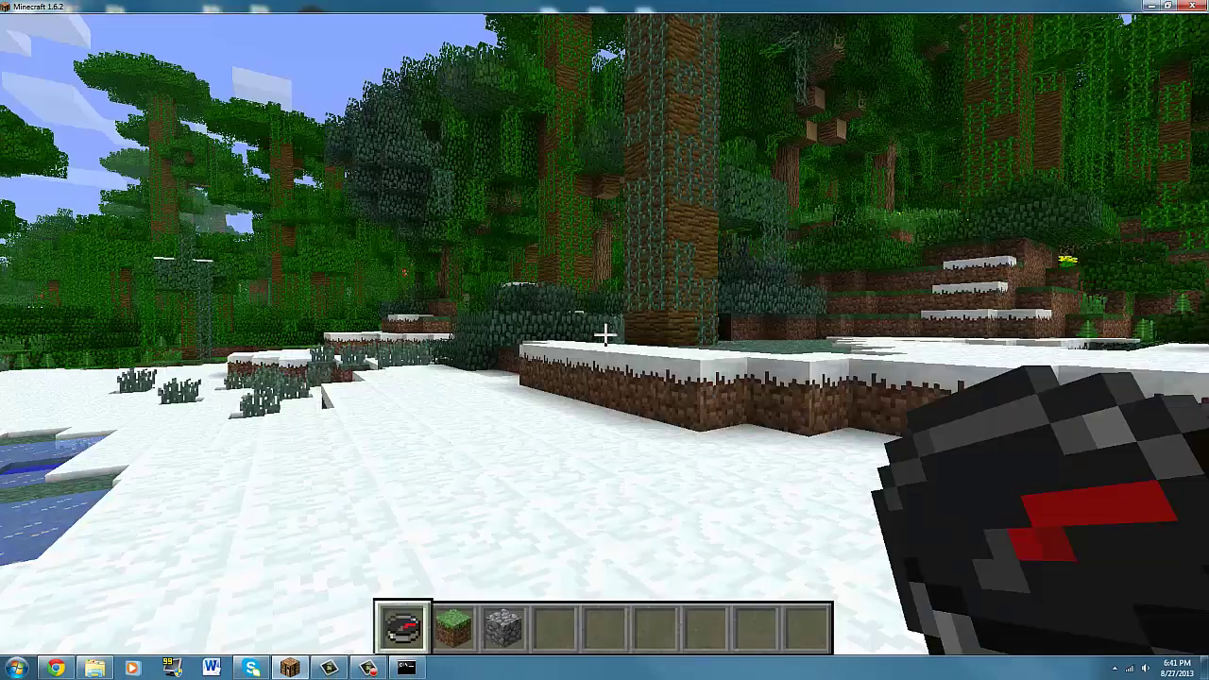
pyautogui.write('/rel')
pyautogui.press('Return')
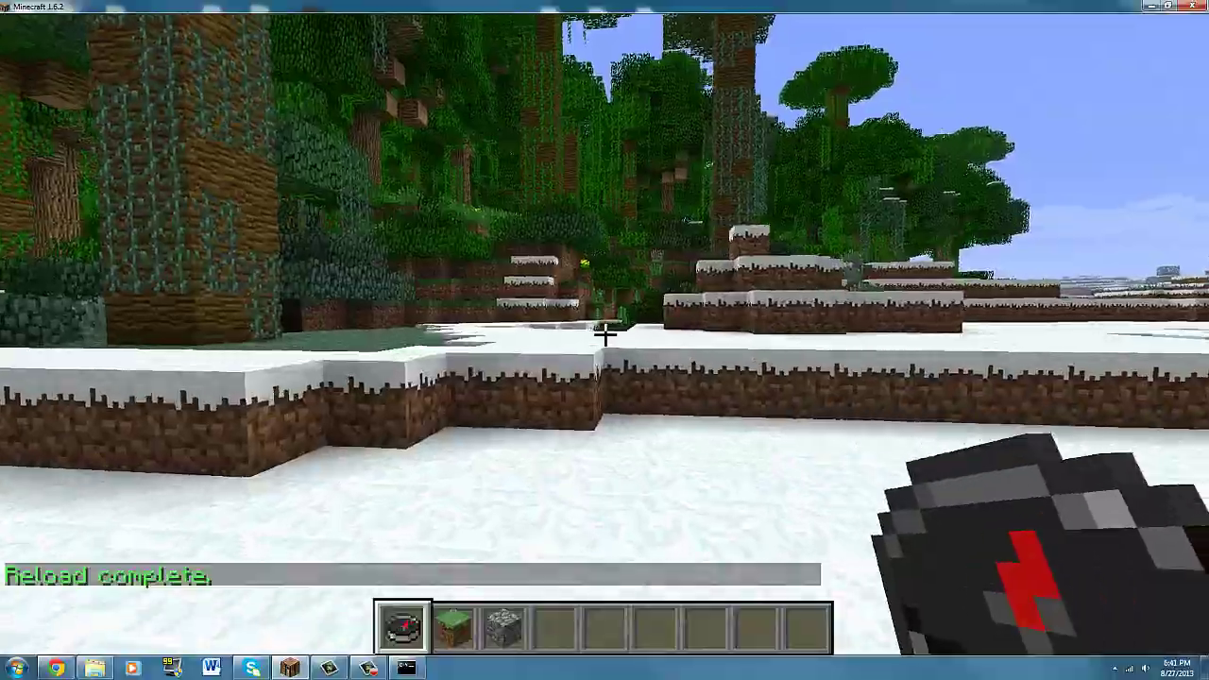
pyautogui.rightClick(604, 340)
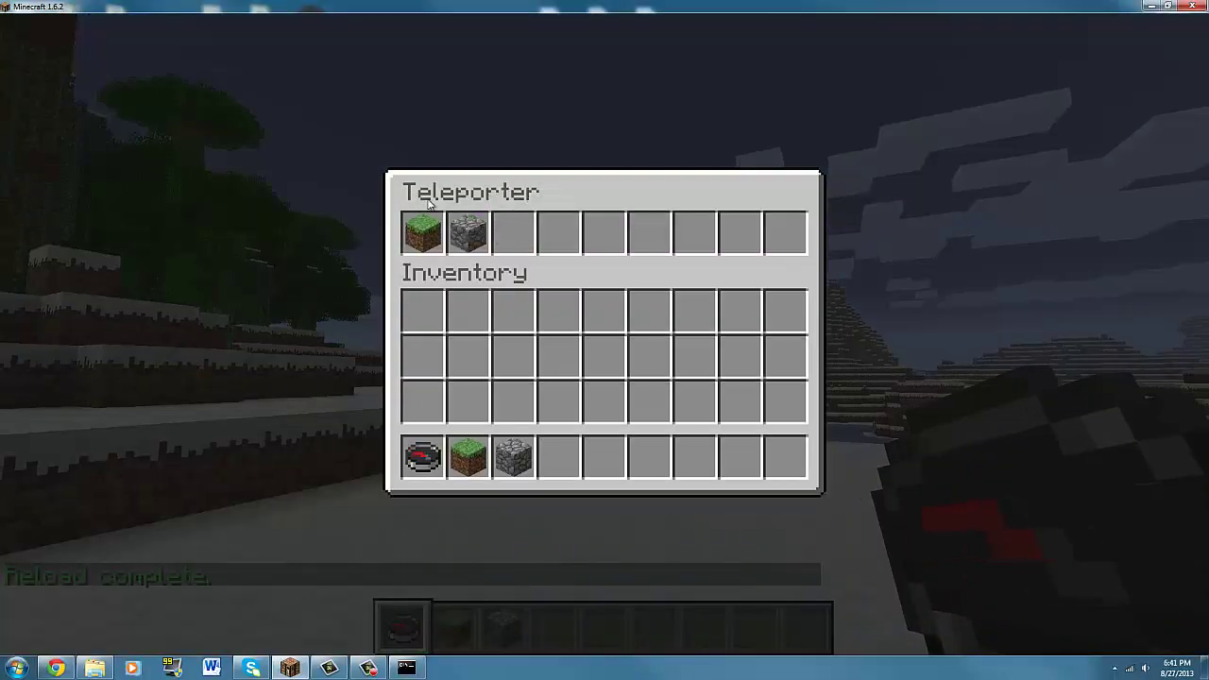
pyautogui.click(423, 232)
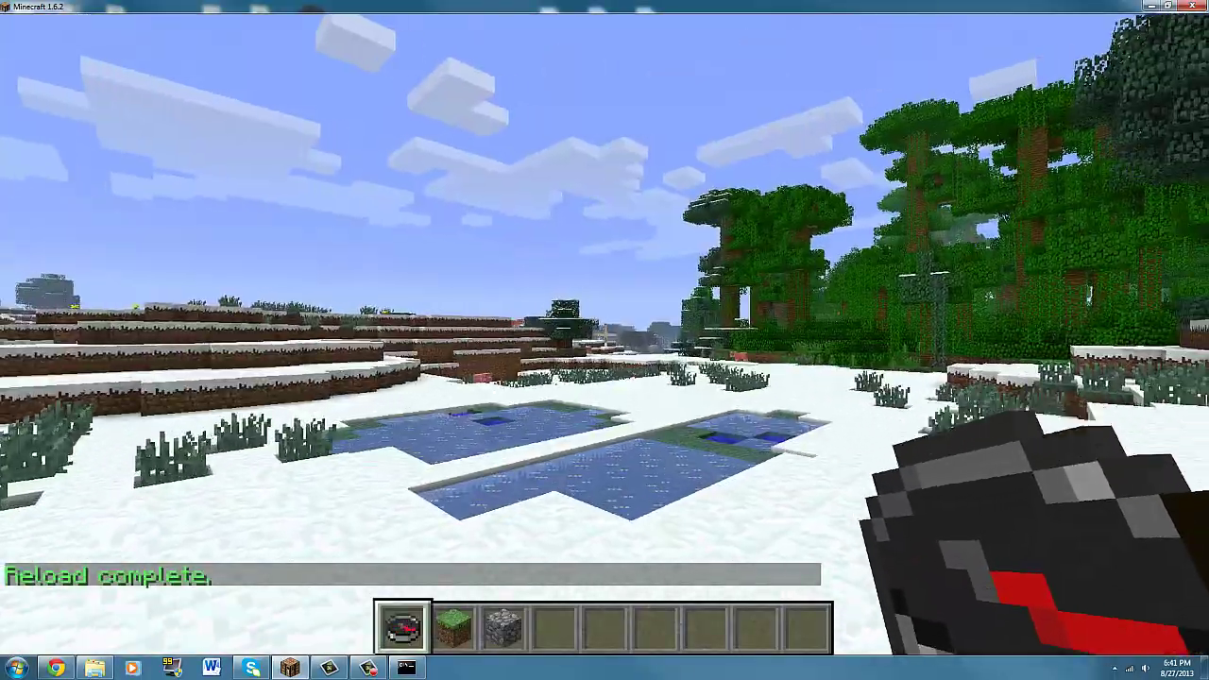
pyautogui.scroll(-3, 604, 340)
pyautogui.scroll(1, 605, 340)
pyautogui.scroll(2, 605, 340)
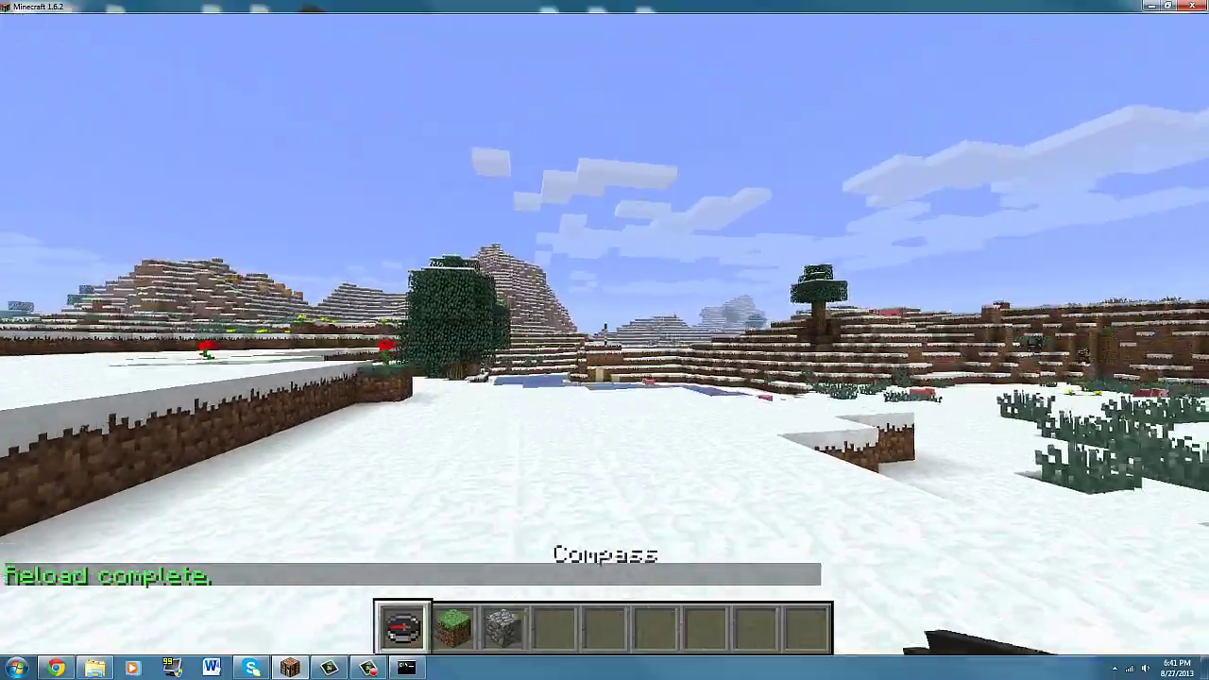
pyautogui.press('w')
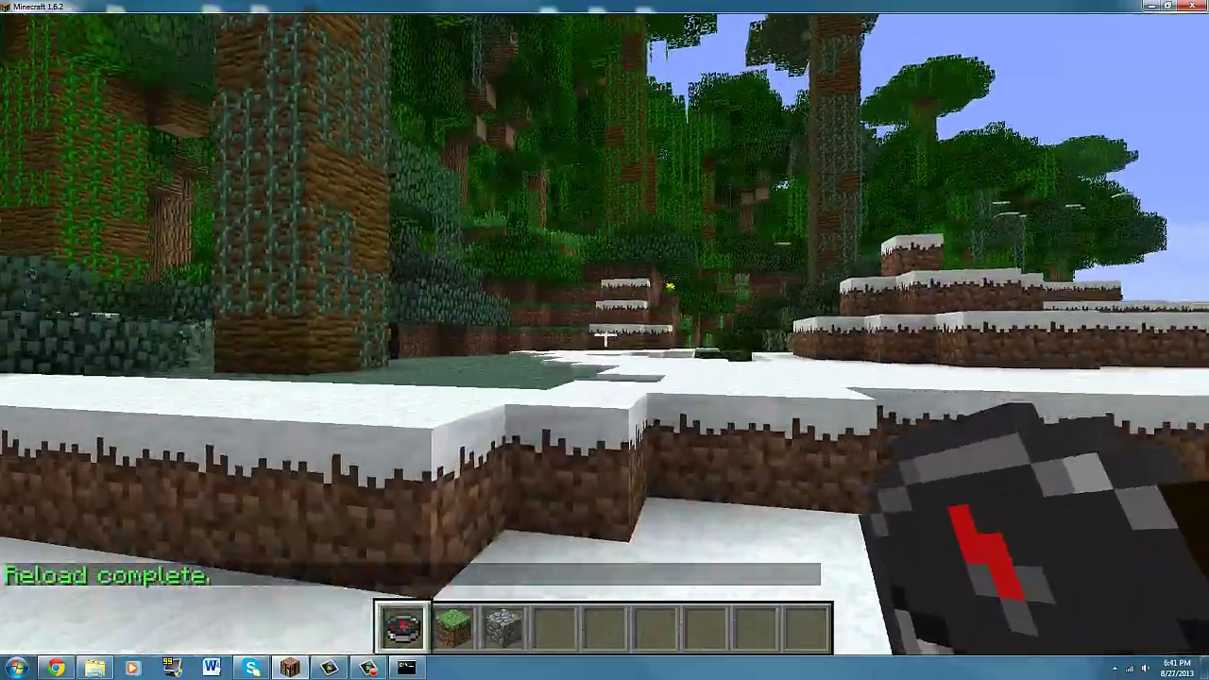
pyautogui.scroll(-5, 605, 340)
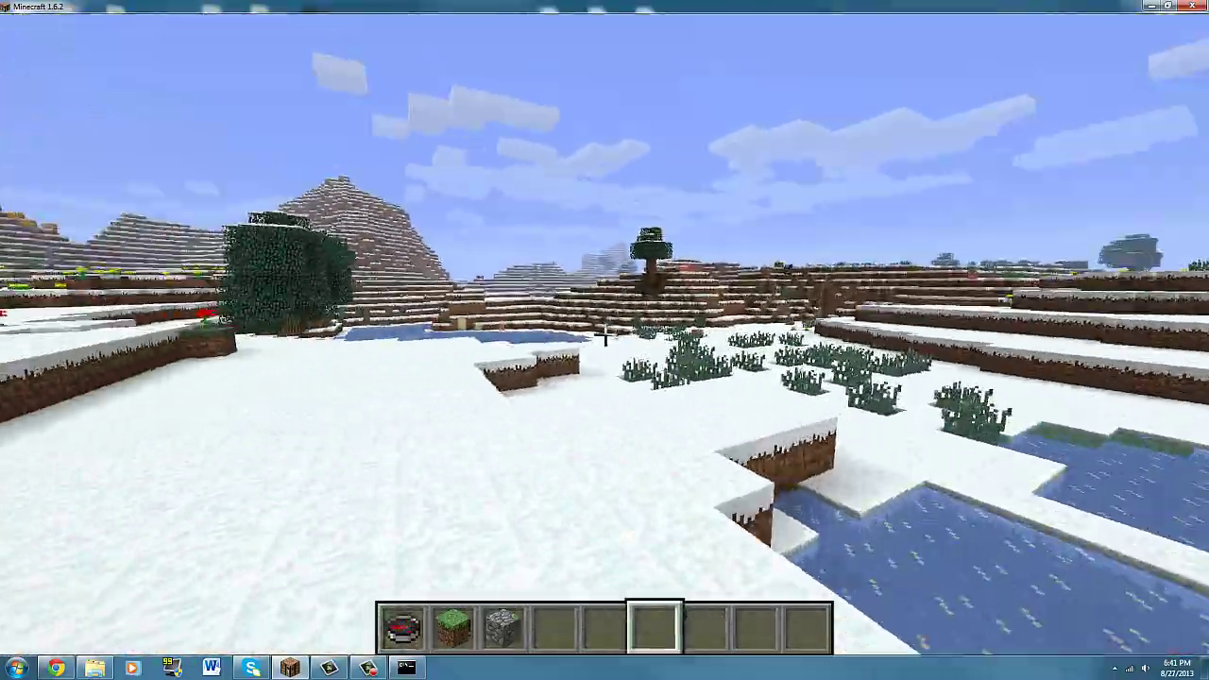
pyautogui.scroll(3, 604, 340)
pyautogui.scroll(1, 605, 340)
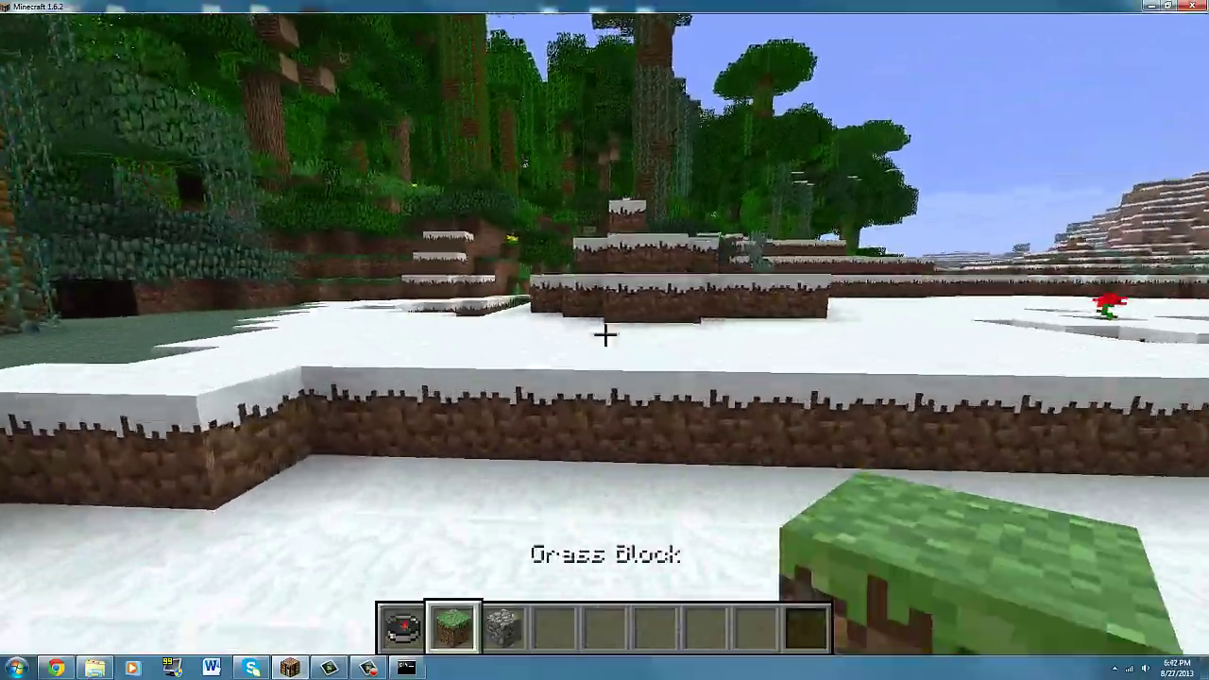
pyautogui.scroll(-2, 605, 336)
pyautogui.scroll(1, 604, 335)
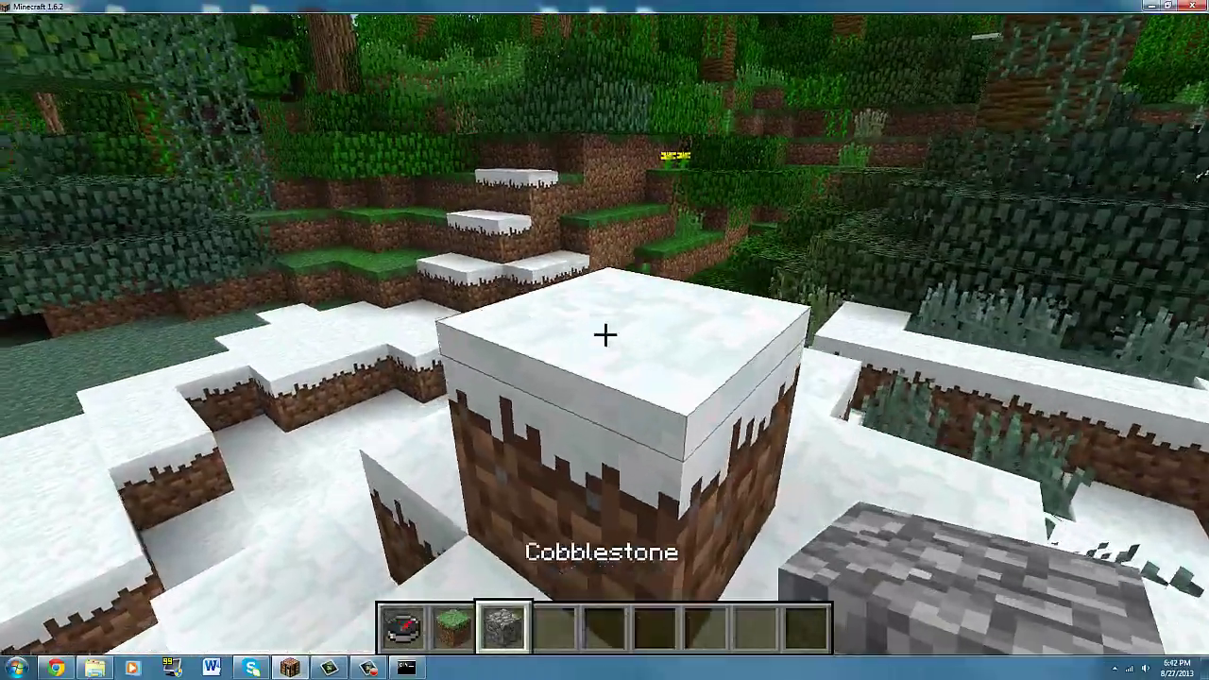